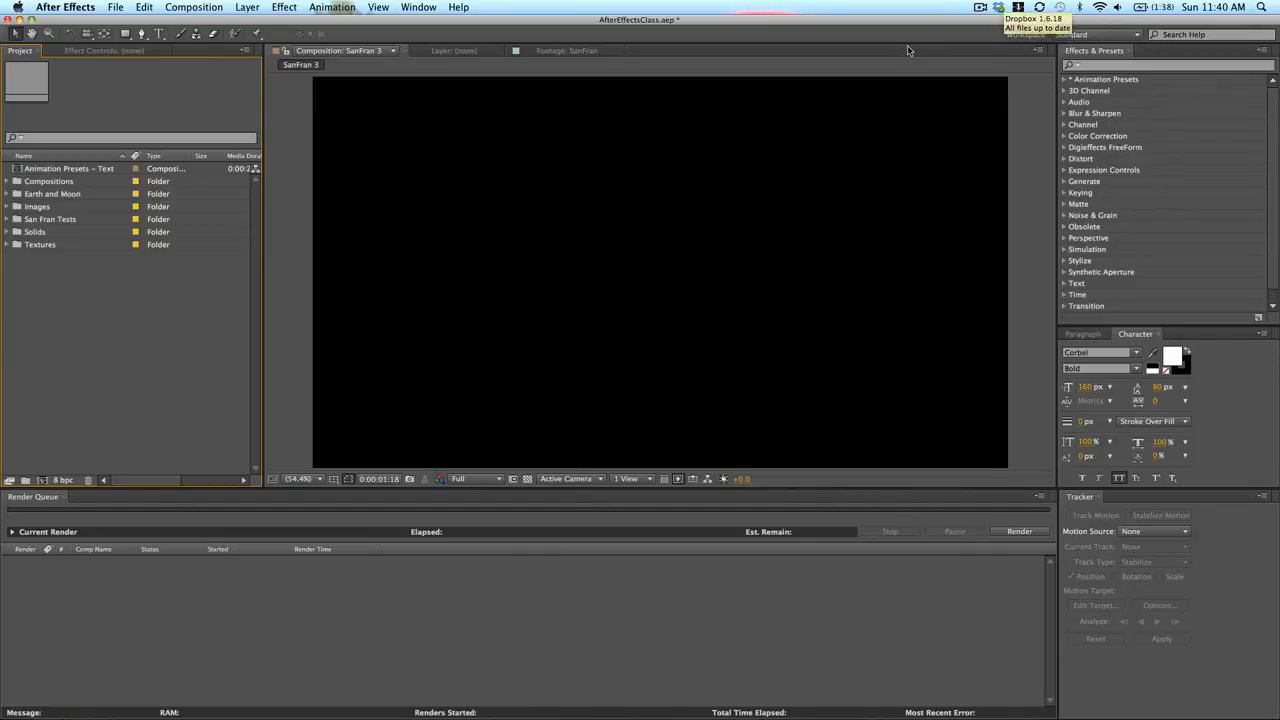
Show the Effects & Presets list and activate its search
{"action": "left_click", "coordinate": [421, 6]}
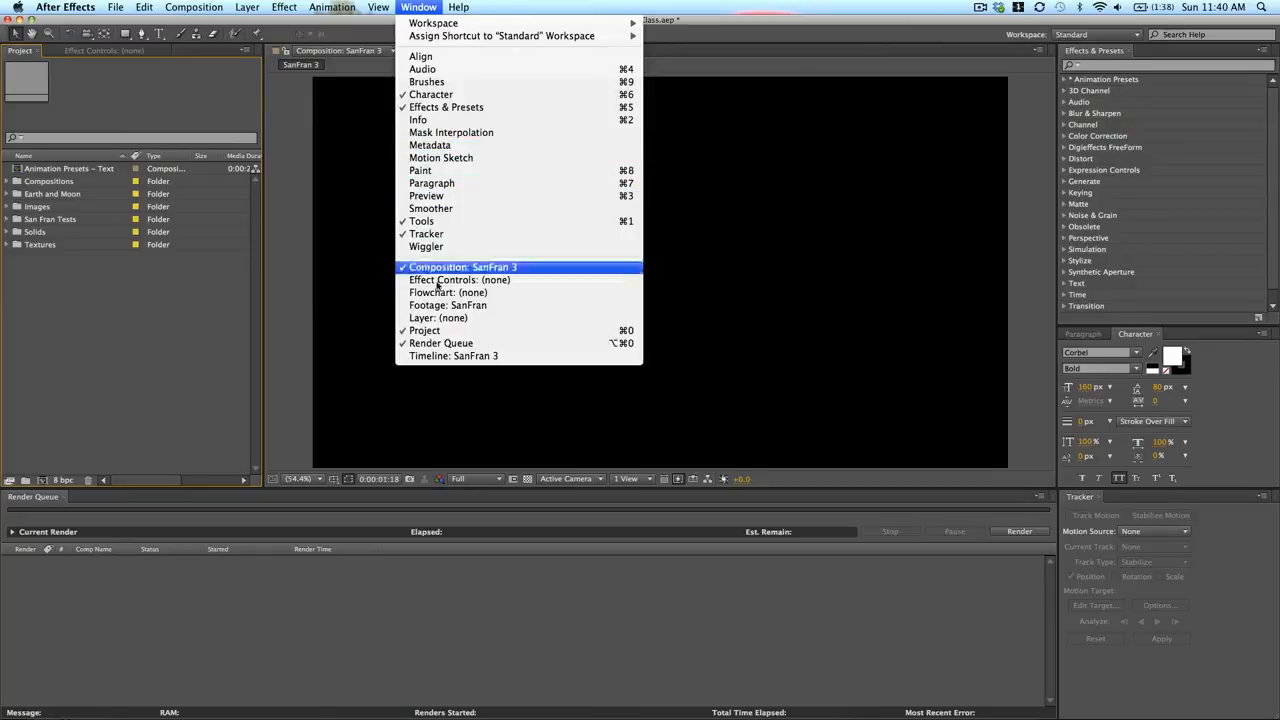
{"action": "left_click", "coordinate": [470, 107]}
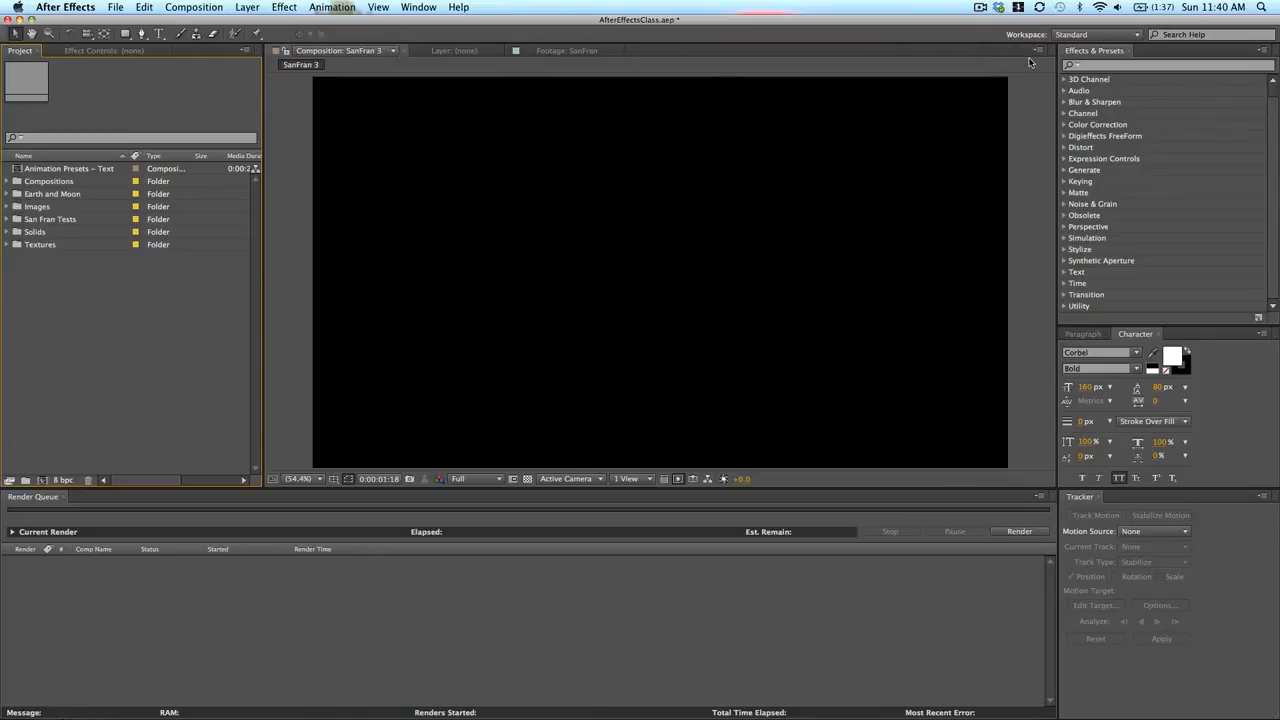
{"action": "left_click", "coordinate": [1159, 66]}
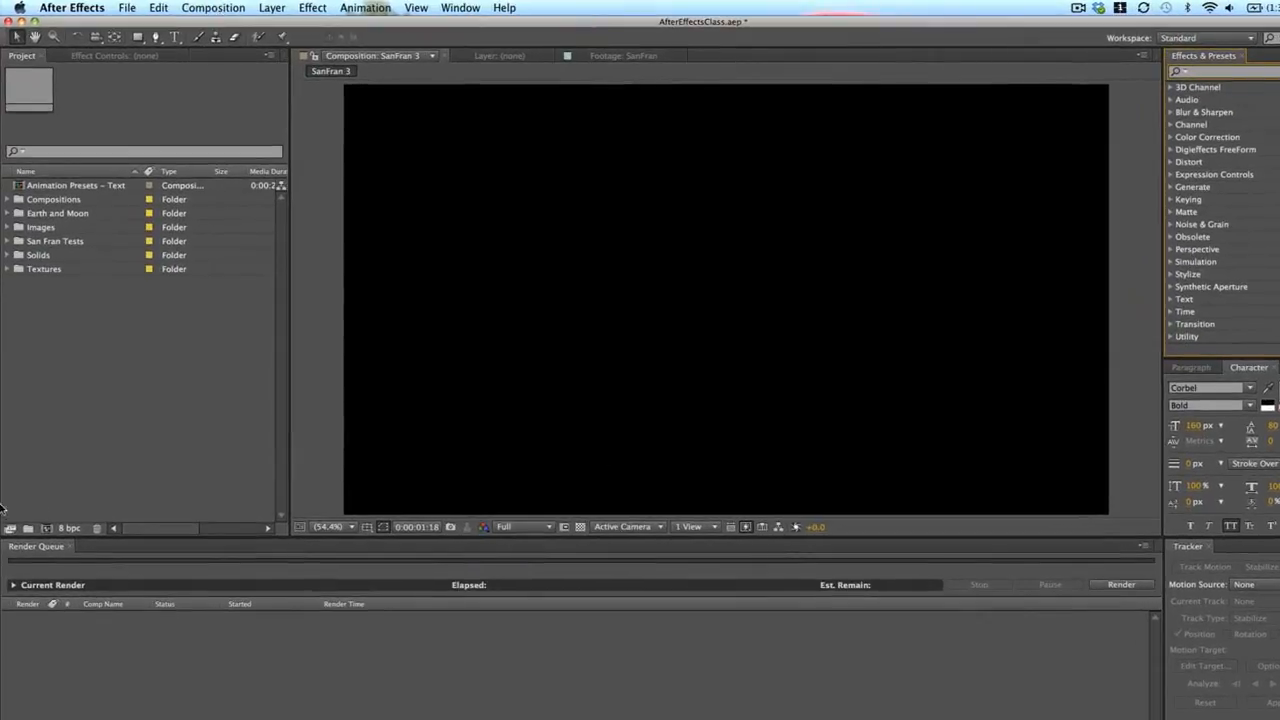
Create a composition named Fractal Noise, 960 px wide at the locked 16:9 ratio, with a duration of 0:00:10:00
{"action": "left_click", "coordinate": [47, 529]}
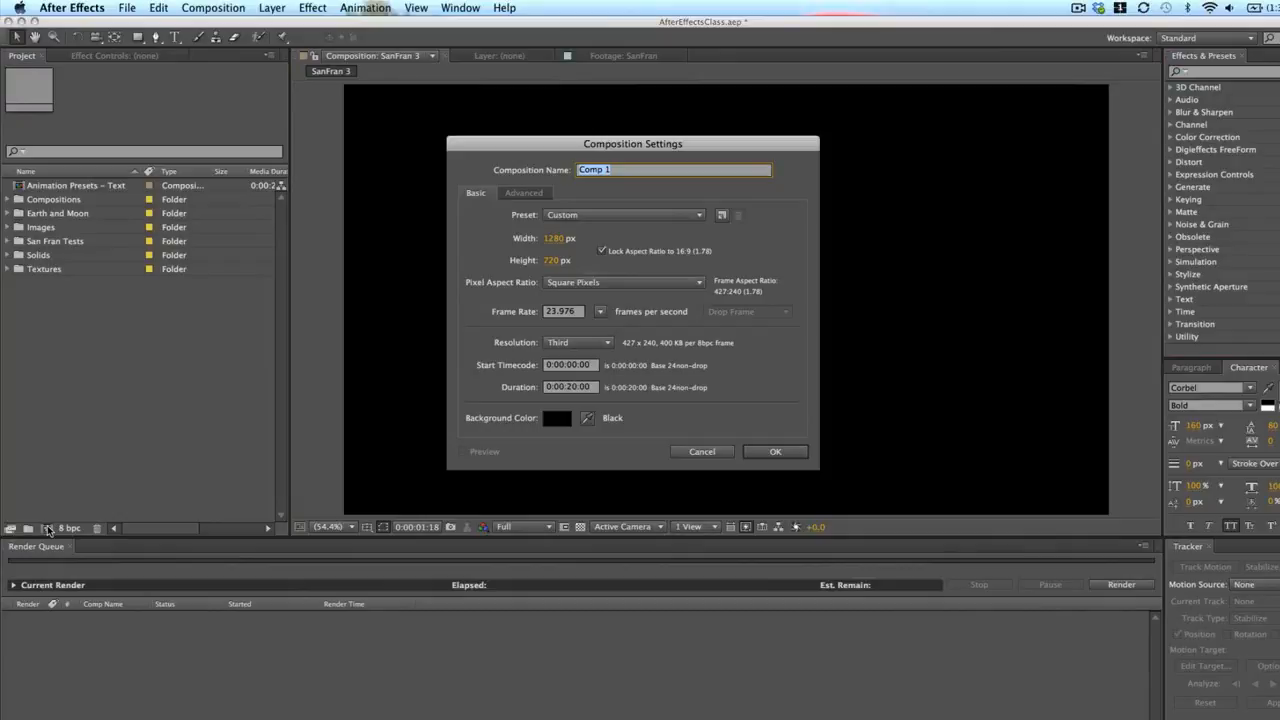
{"action": "type", "text": "Fractal Noise"}
{"action": "left_click", "coordinate": [571, 388]}
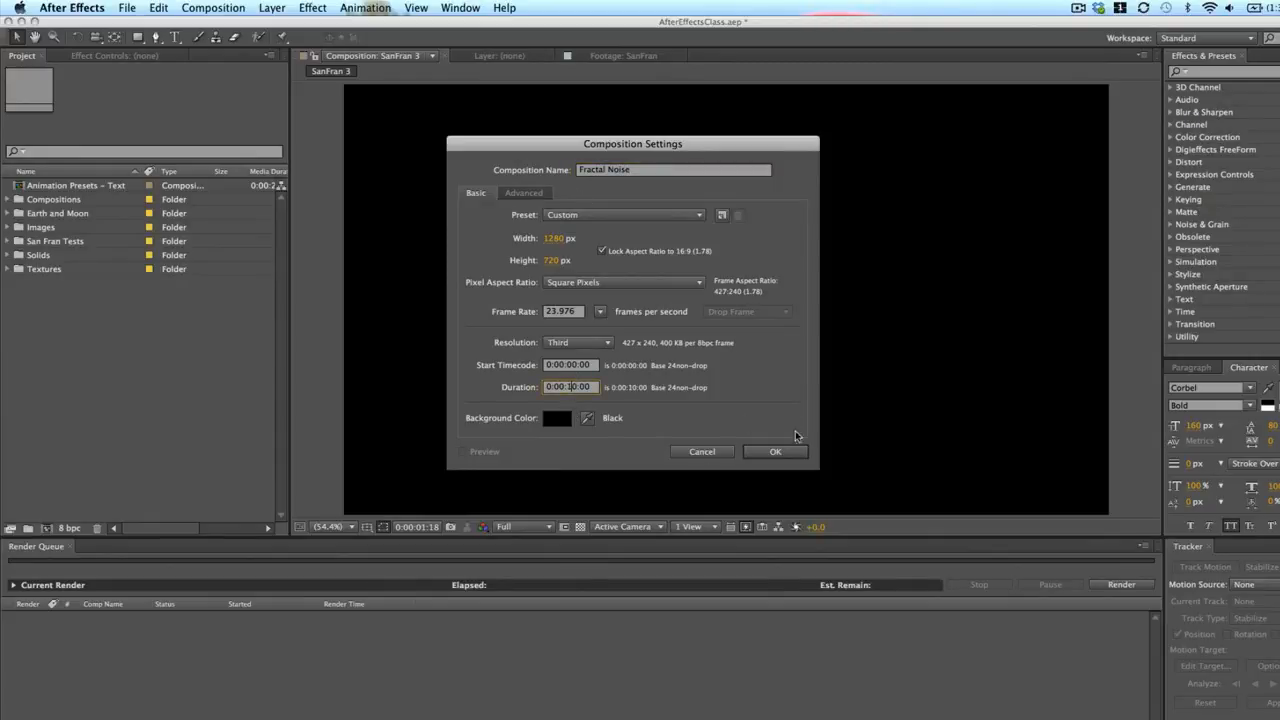
{"action": "left_click", "coordinate": [553, 238]}
{"action": "type", "text": "9"}
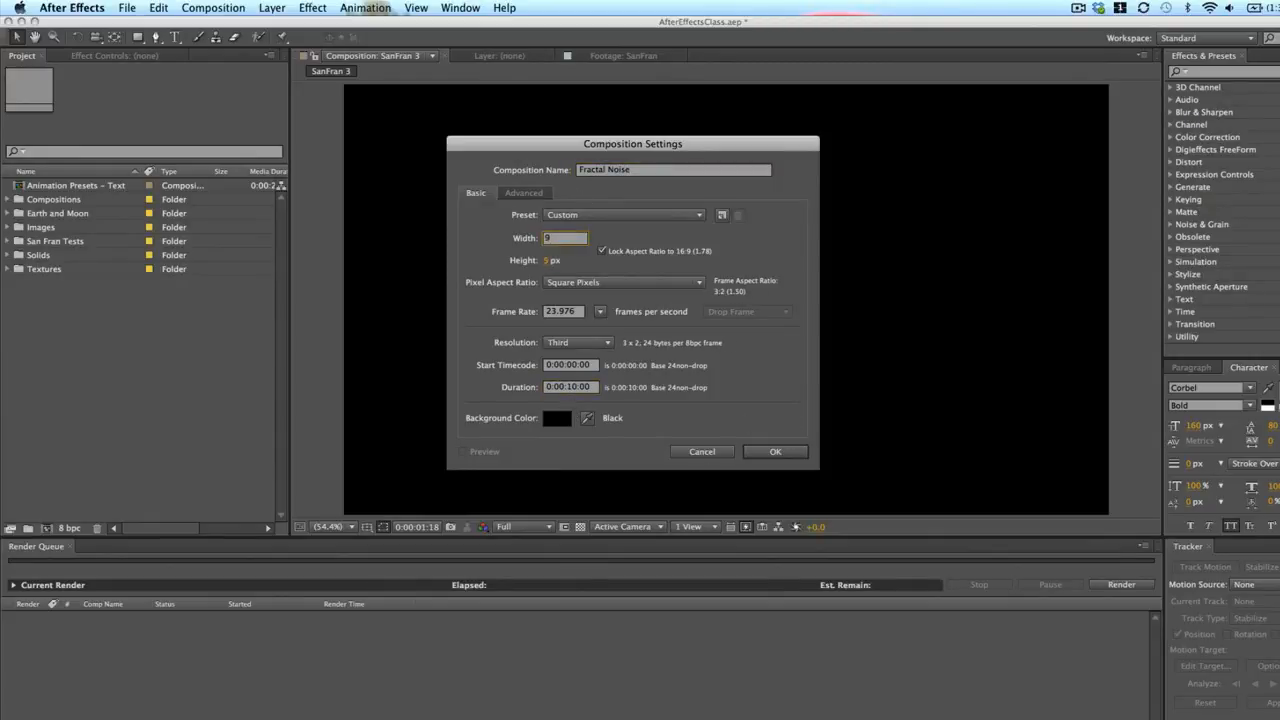
{"action": "type", "text": "60"}
{"action": "key", "text": "Return"}
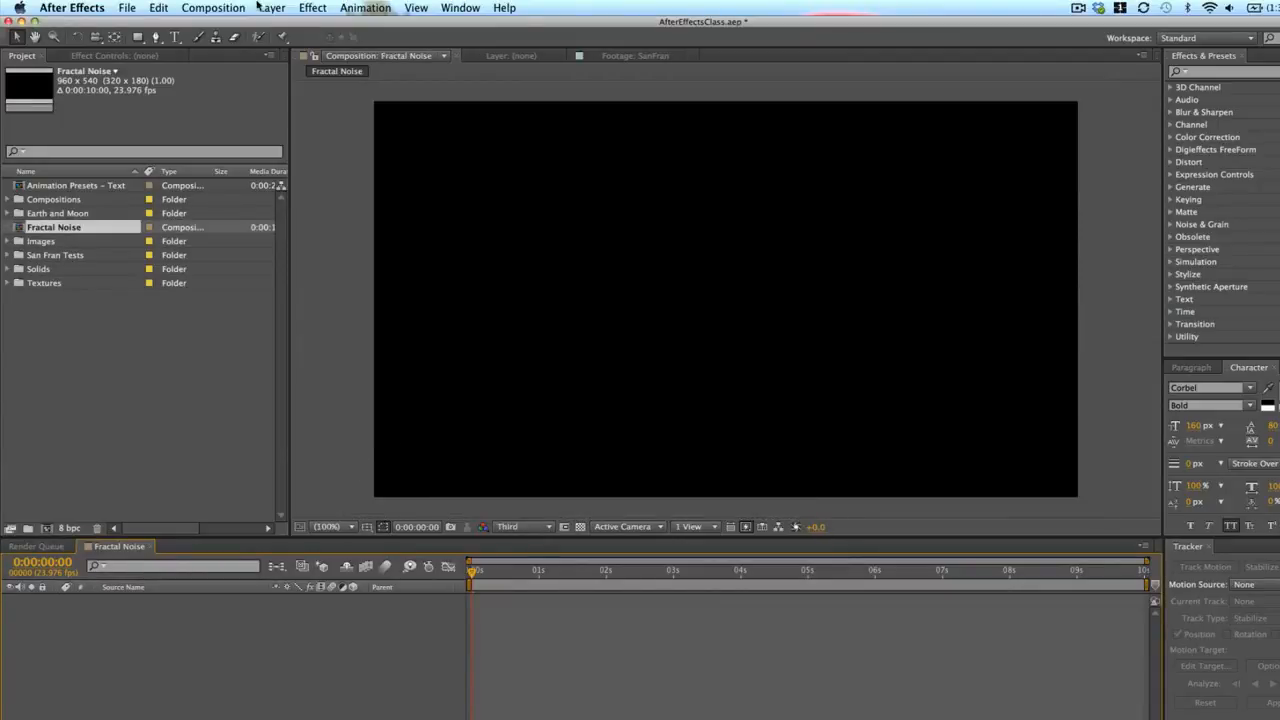
Add a 960 x 540 px solid layer to the composition, coloured deep blue (#178CB3)
{"action": "left_click", "coordinate": [304, 7]}
{"action": "mouse_move", "coordinate": [272, 7]}
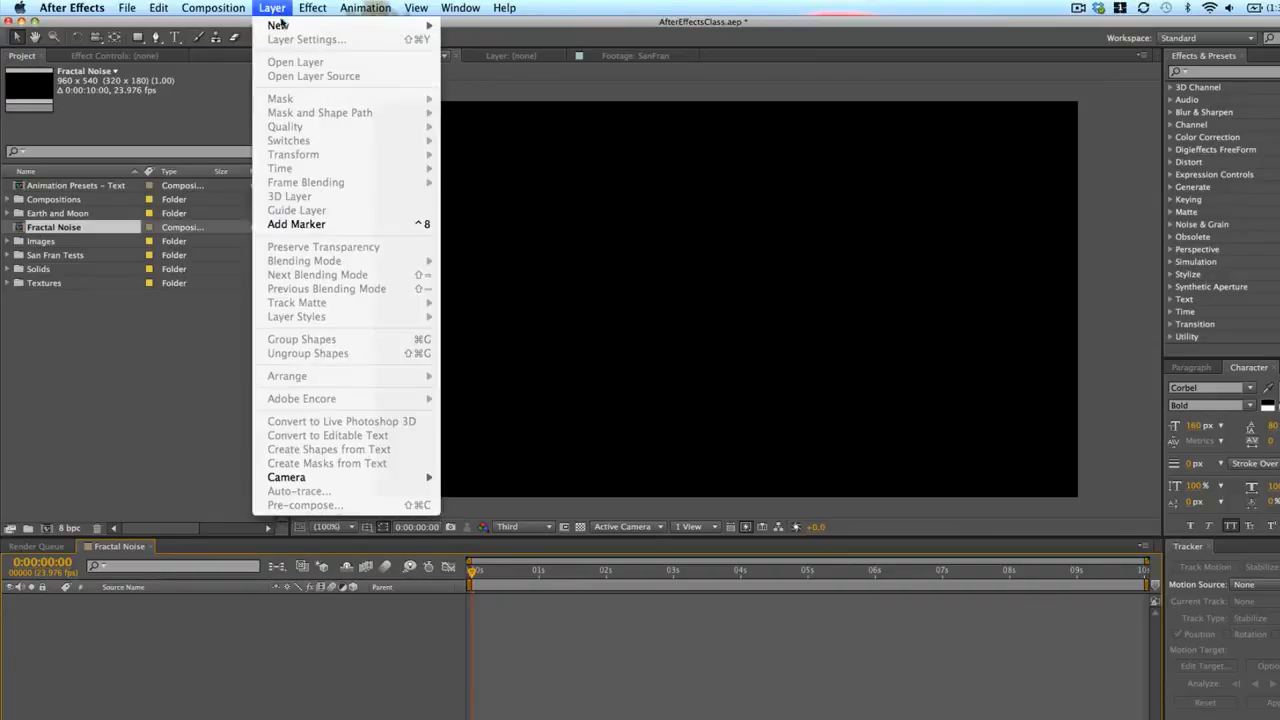
{"action": "mouse_move", "coordinate": [420, 25]}
{"action": "left_click", "coordinate": [504, 47]}
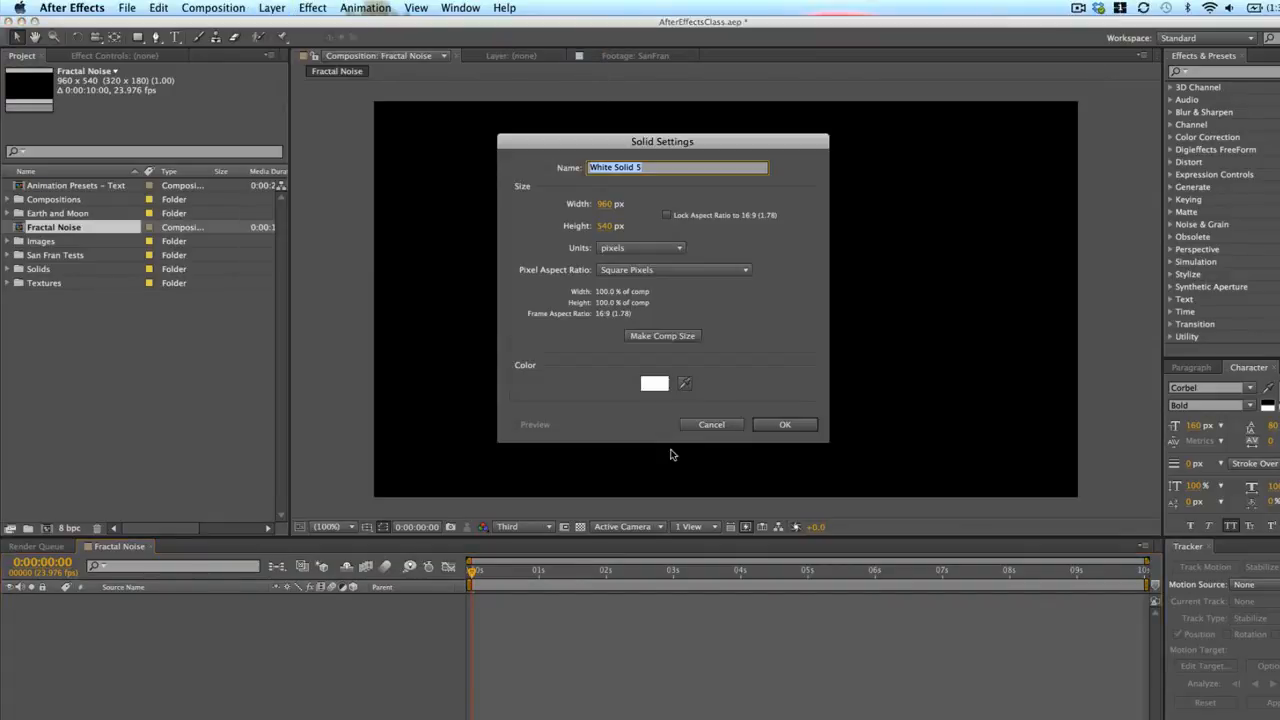
{"action": "left_click", "coordinate": [655, 383]}
{"action": "left_click_drag", "start_coordinate": [228, 207], "coordinate": [256, 182]}
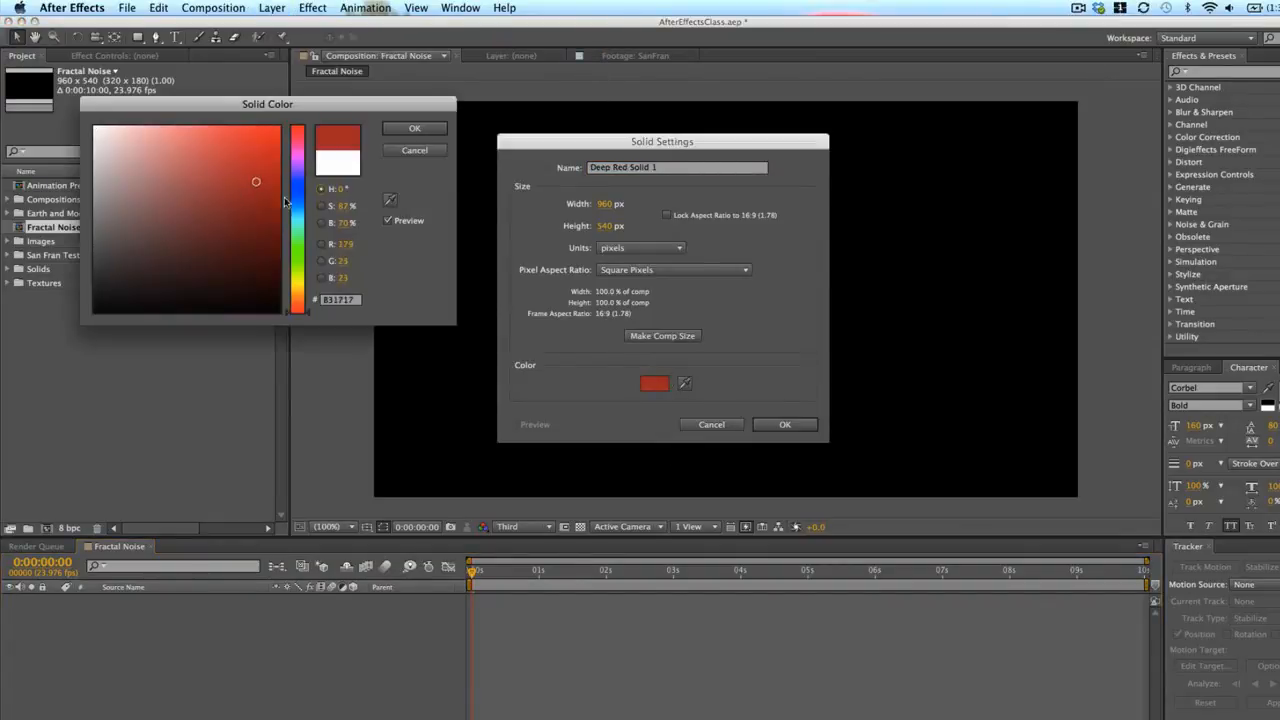
{"action": "left_click", "coordinate": [298, 220]}
{"action": "left_click_drag", "start_coordinate": [298, 220], "coordinate": [298, 213]}
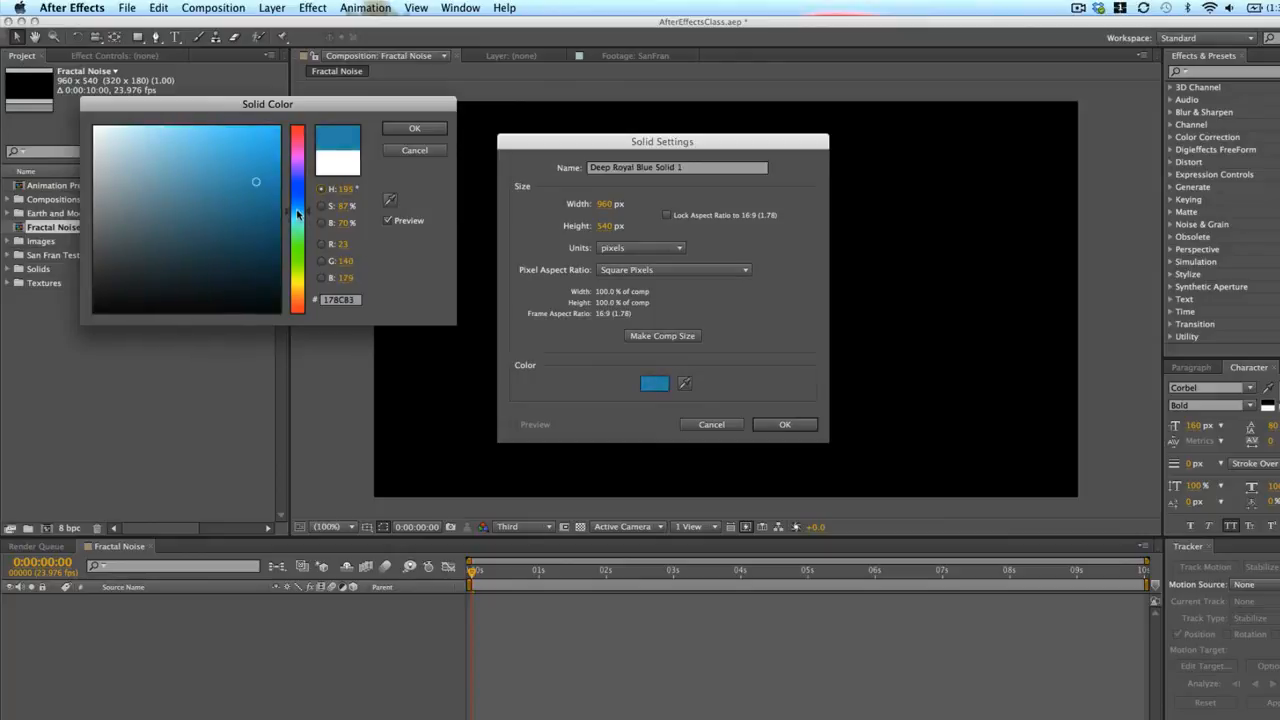
{"action": "left_click", "coordinate": [405, 130]}
{"action": "left_click", "coordinate": [810, 430]}
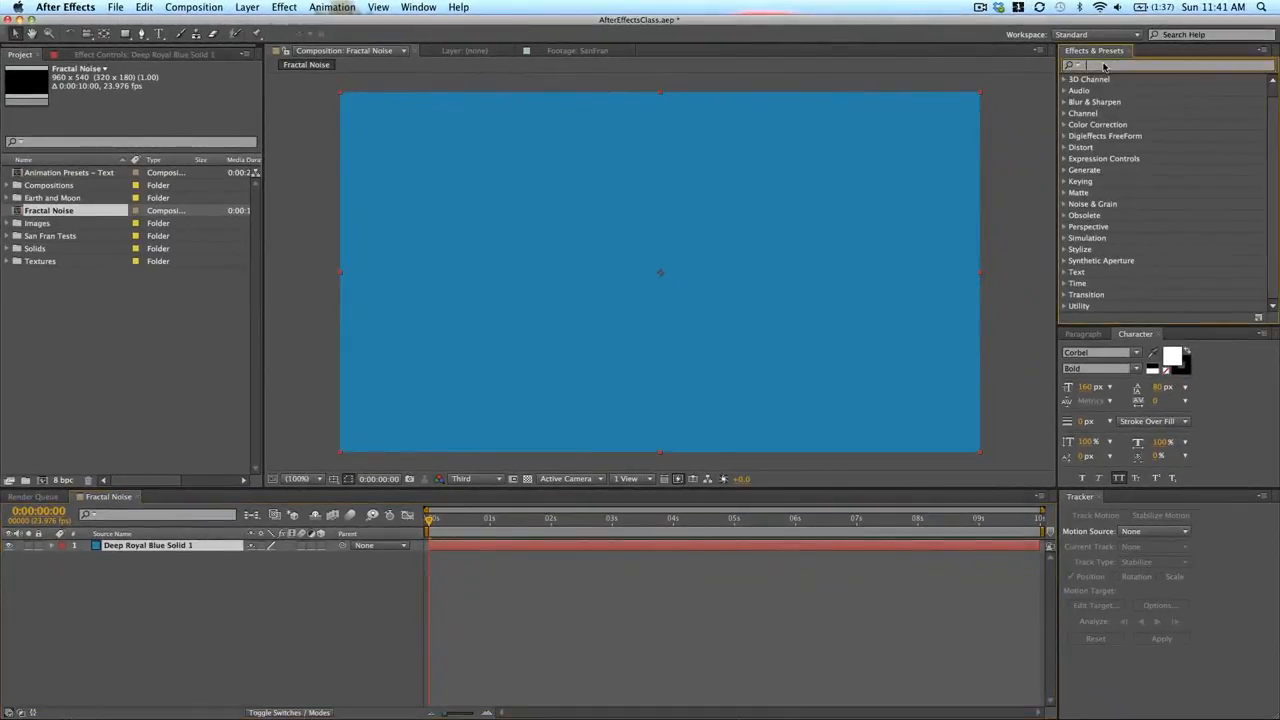
Find the Fractal Noise effect by searching for "fractal" and apply it to the blue solid
{"action": "left_click", "coordinate": [1113, 65]}
{"action": "type", "text": "fractal"}
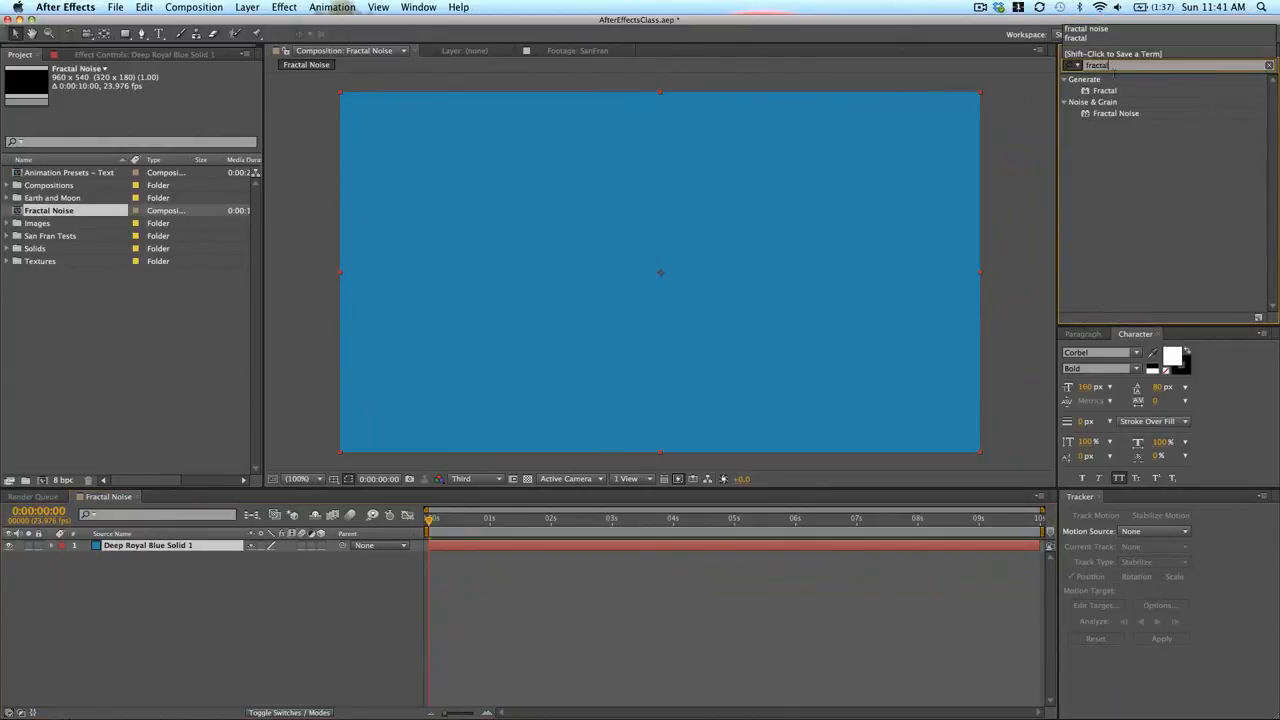
{"action": "left_click", "coordinate": [1126, 115]}
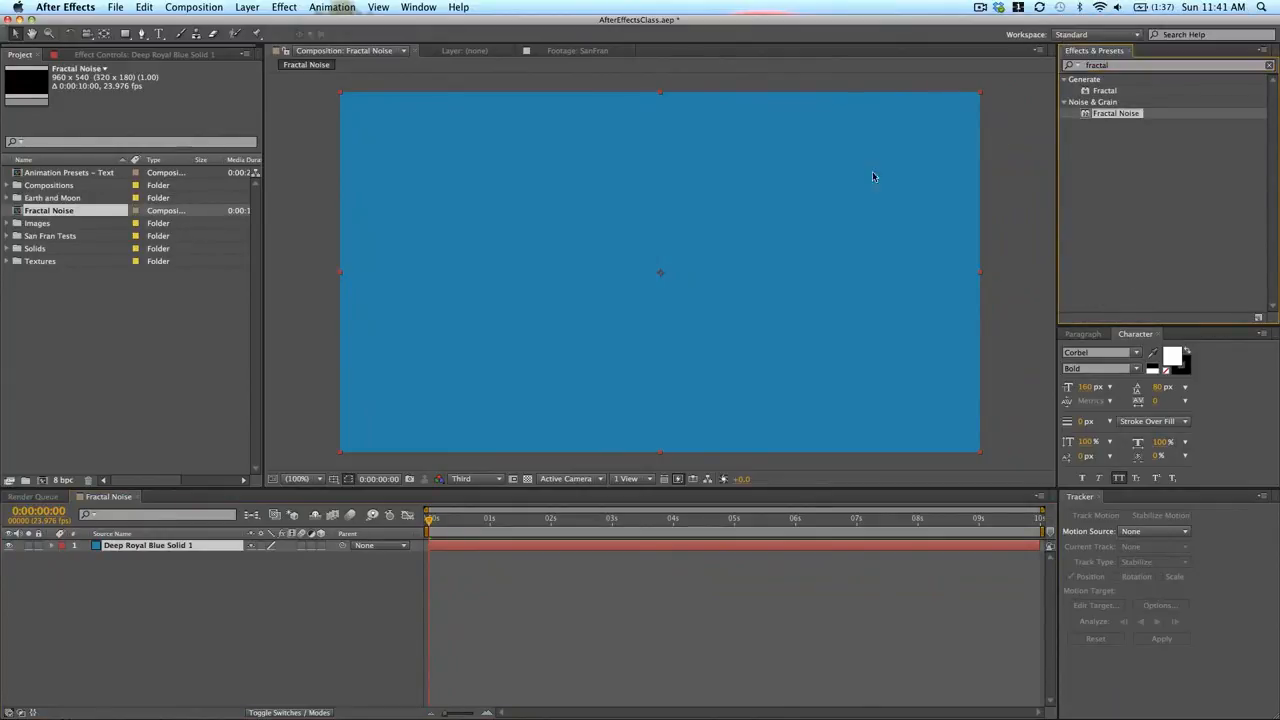
{"action": "left_click_drag", "start_coordinate": [872, 177], "coordinate": [793, 203]}
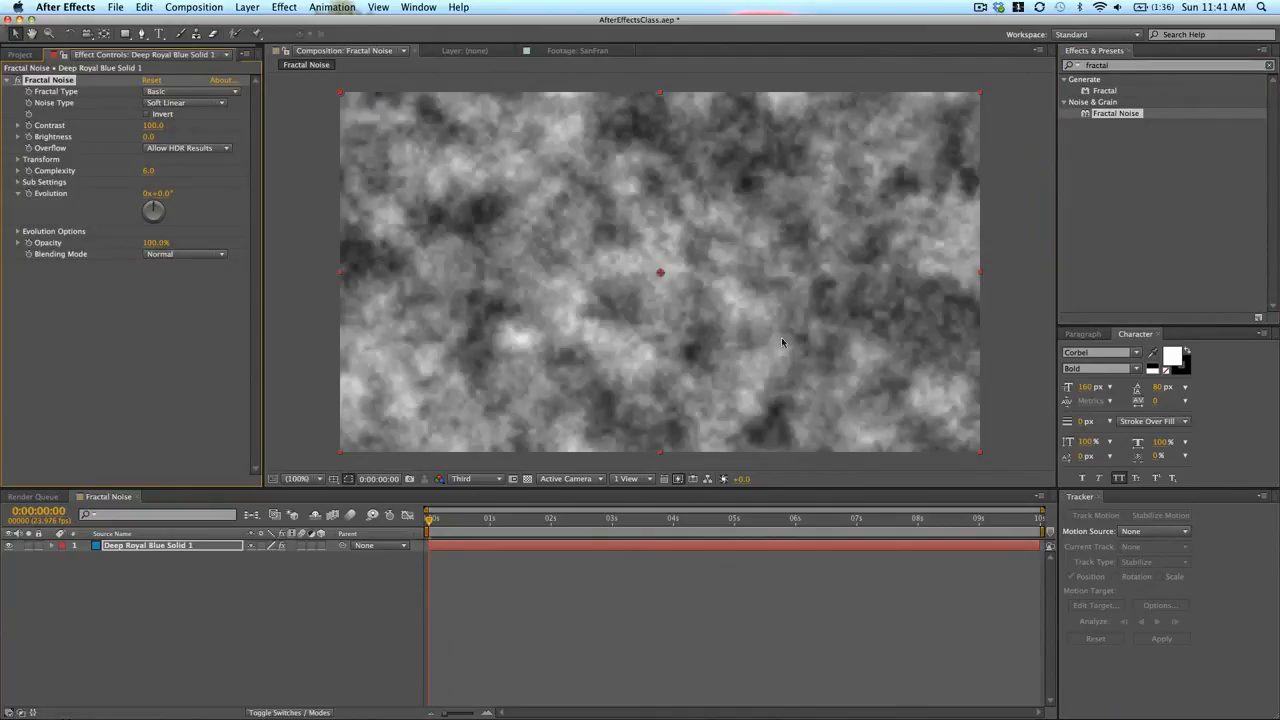
Set the composition's preview resolution to Full and move the current time to 0:00:02:23
{"action": "left_click", "coordinate": [642, 569]}
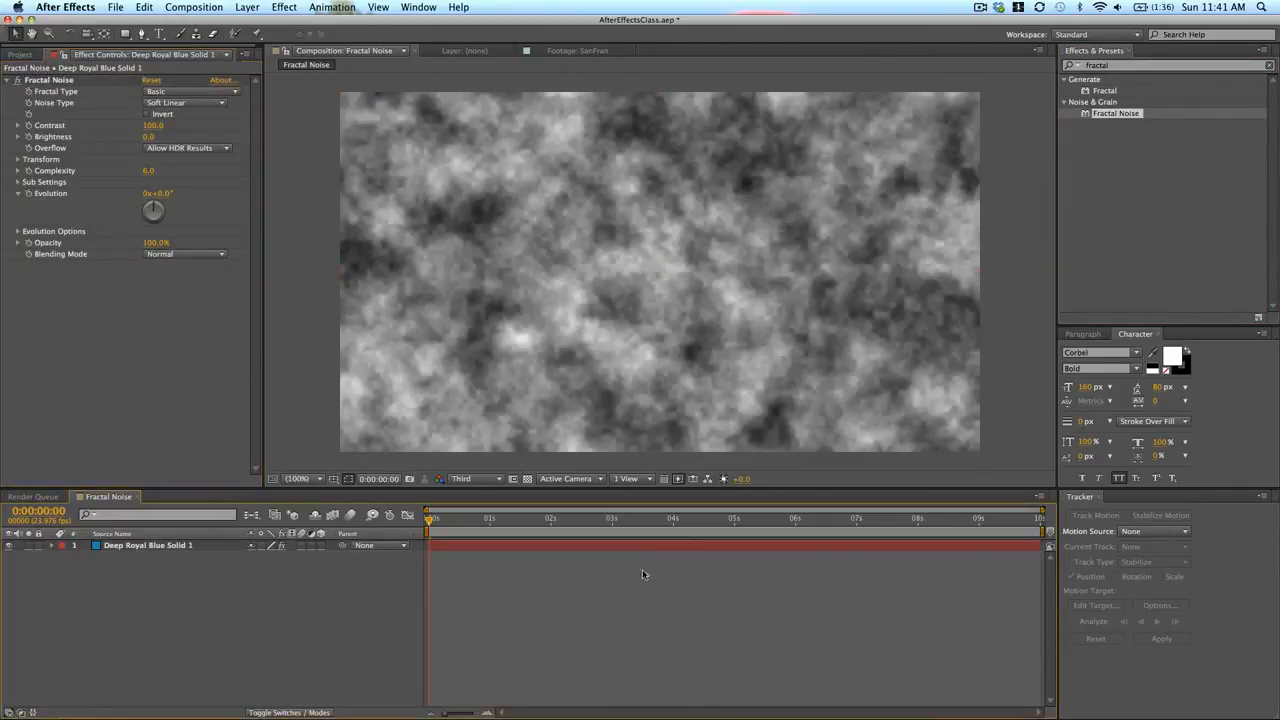
{"action": "left_click", "coordinate": [470, 478]}
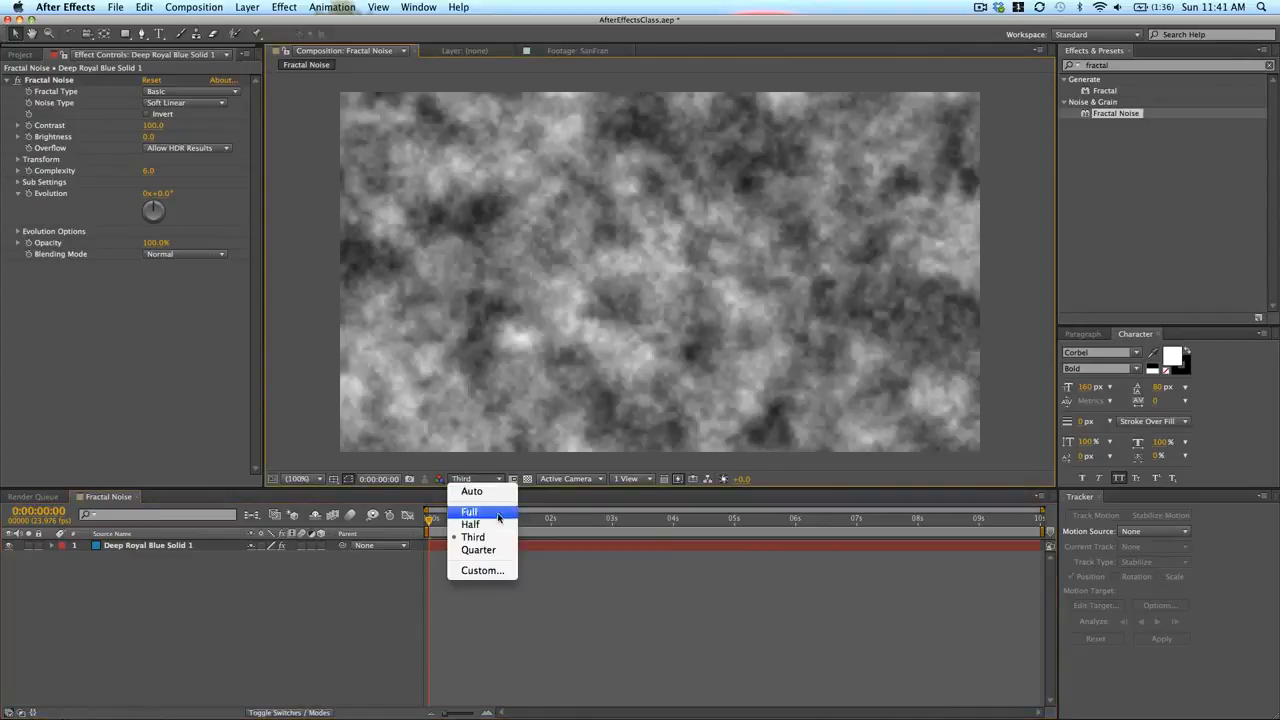
{"action": "left_click", "coordinate": [500, 512]}
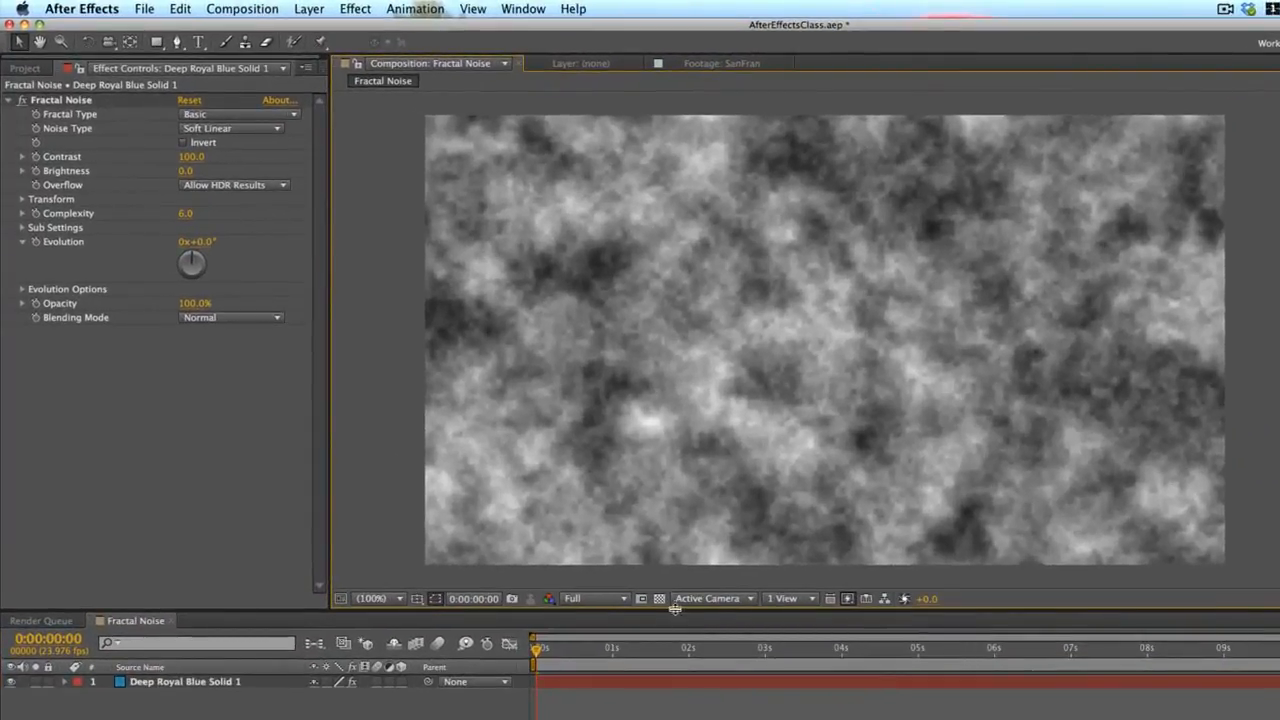
{"action": "left_click_drag", "start_coordinate": [656, 648], "coordinate": [762, 651]}
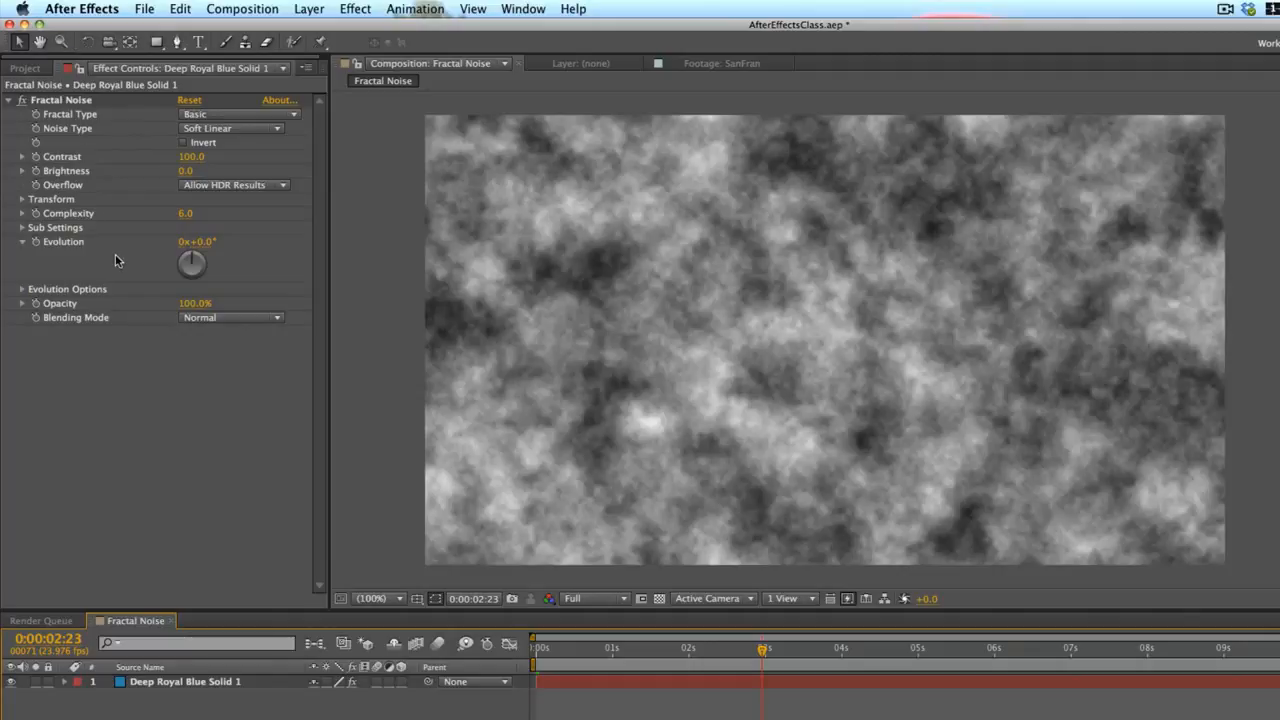
{"action": "left_click", "coordinate": [25, 68]}
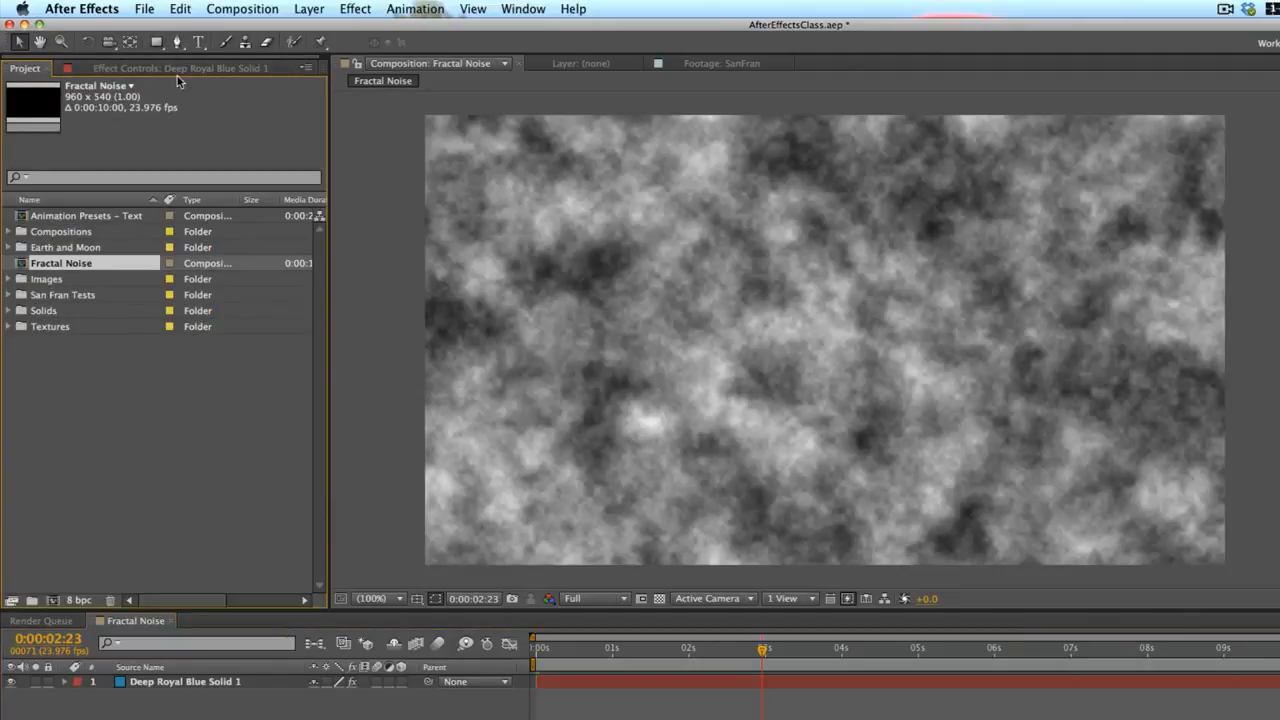
{"action": "left_click", "coordinate": [144, 68]}
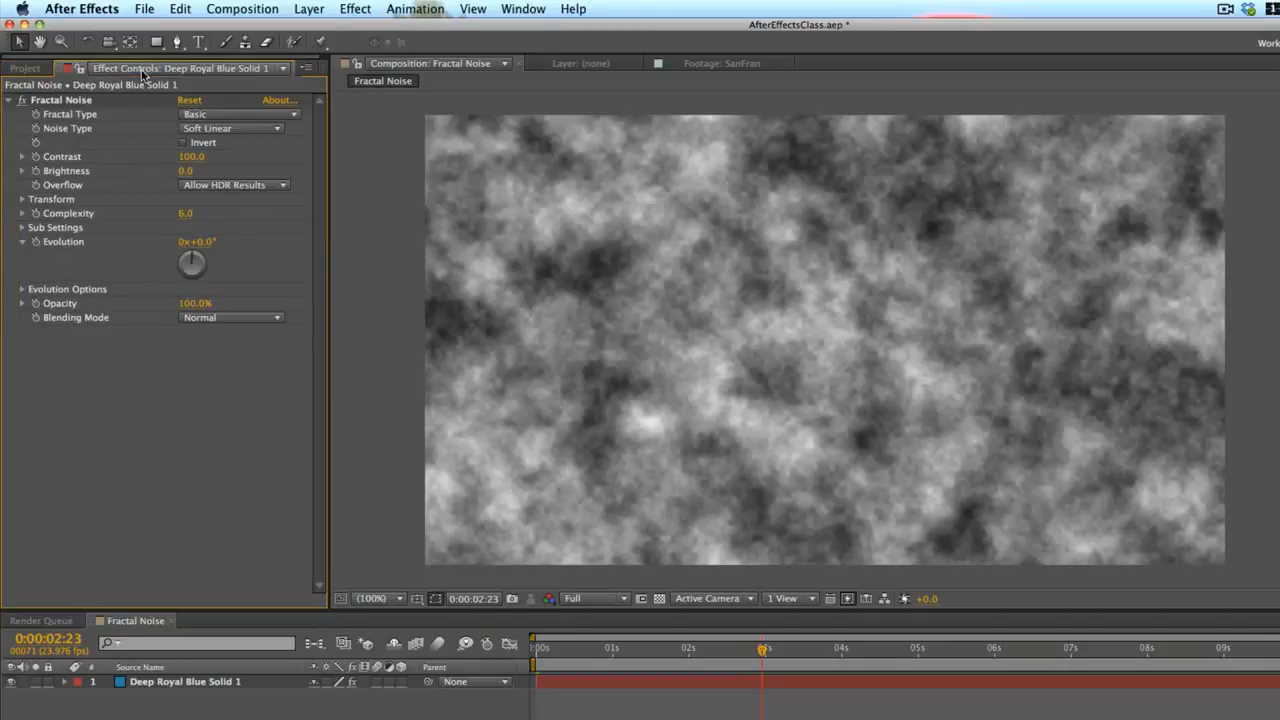
Try the Dynamic, Smeary, Rocky and Turbulent Basic fractal types on the Fractal Noise effect, and settle on Dynamic Progressive
{"action": "left_click", "coordinate": [236, 116]}
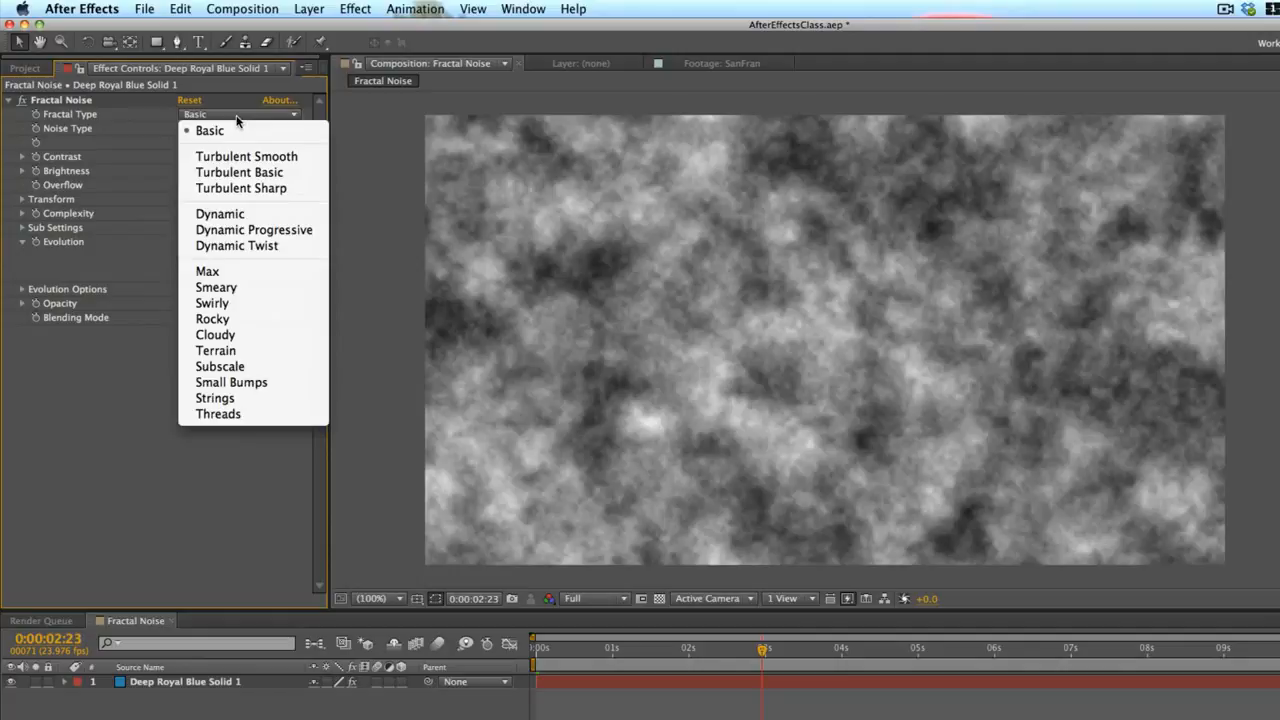
{"action": "left_click", "coordinate": [250, 213]}
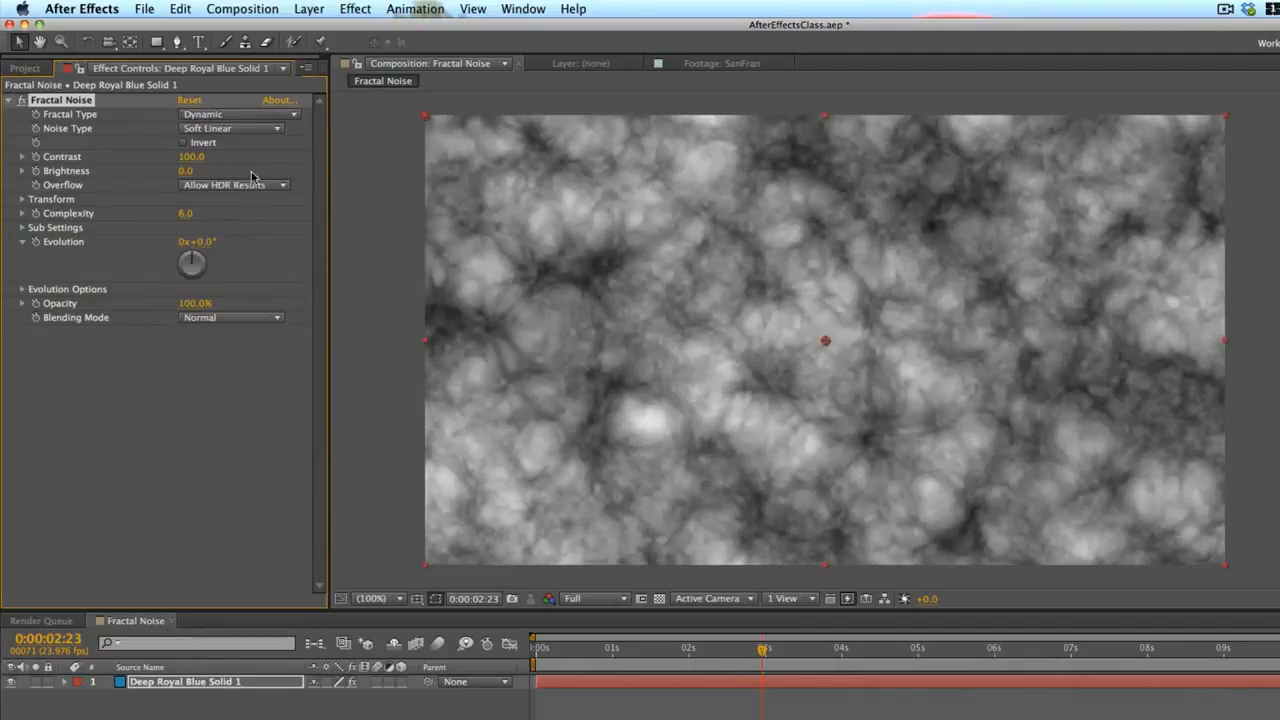
{"action": "left_click", "coordinate": [221, 116]}
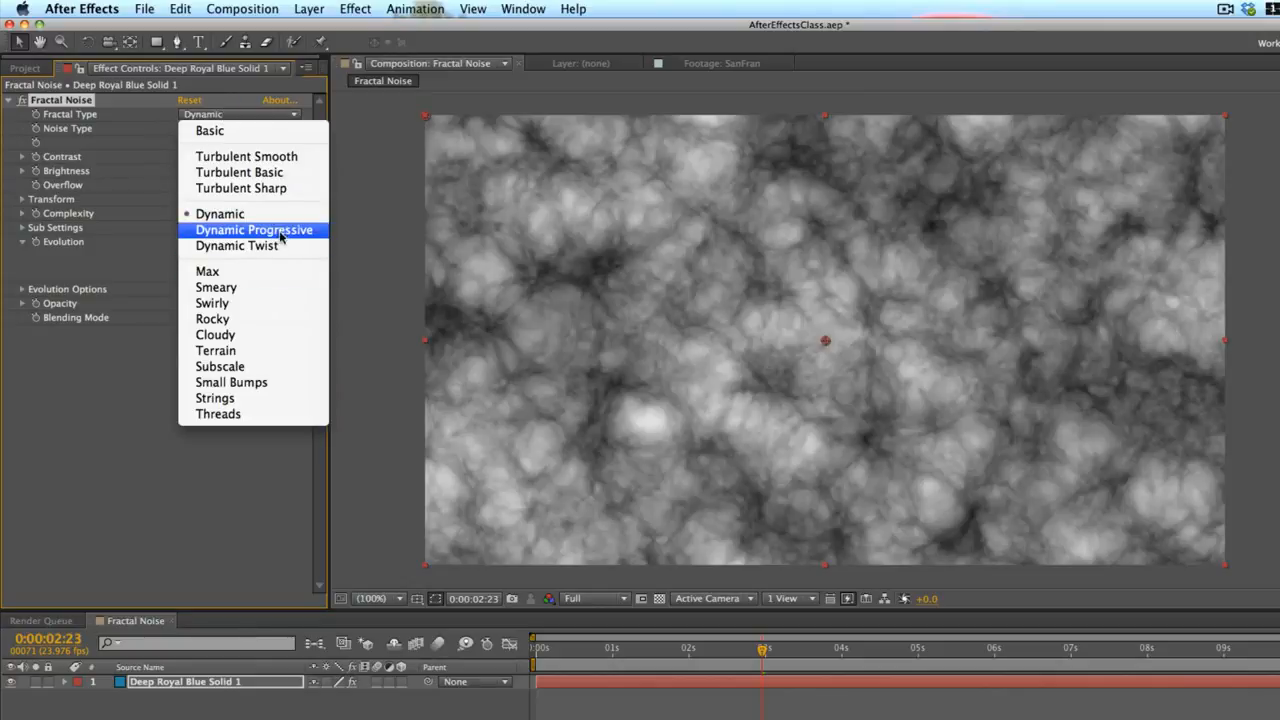
{"action": "left_click", "coordinate": [246, 288]}
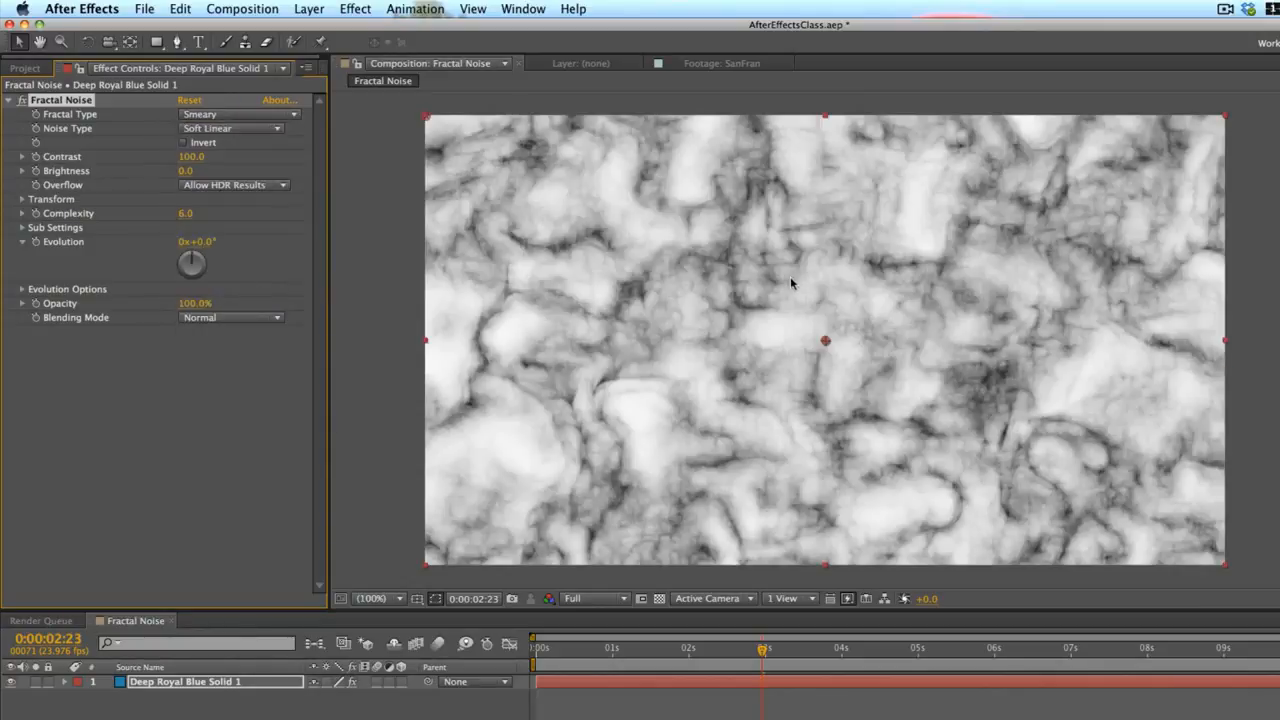
{"action": "left_click", "coordinate": [207, 115]}
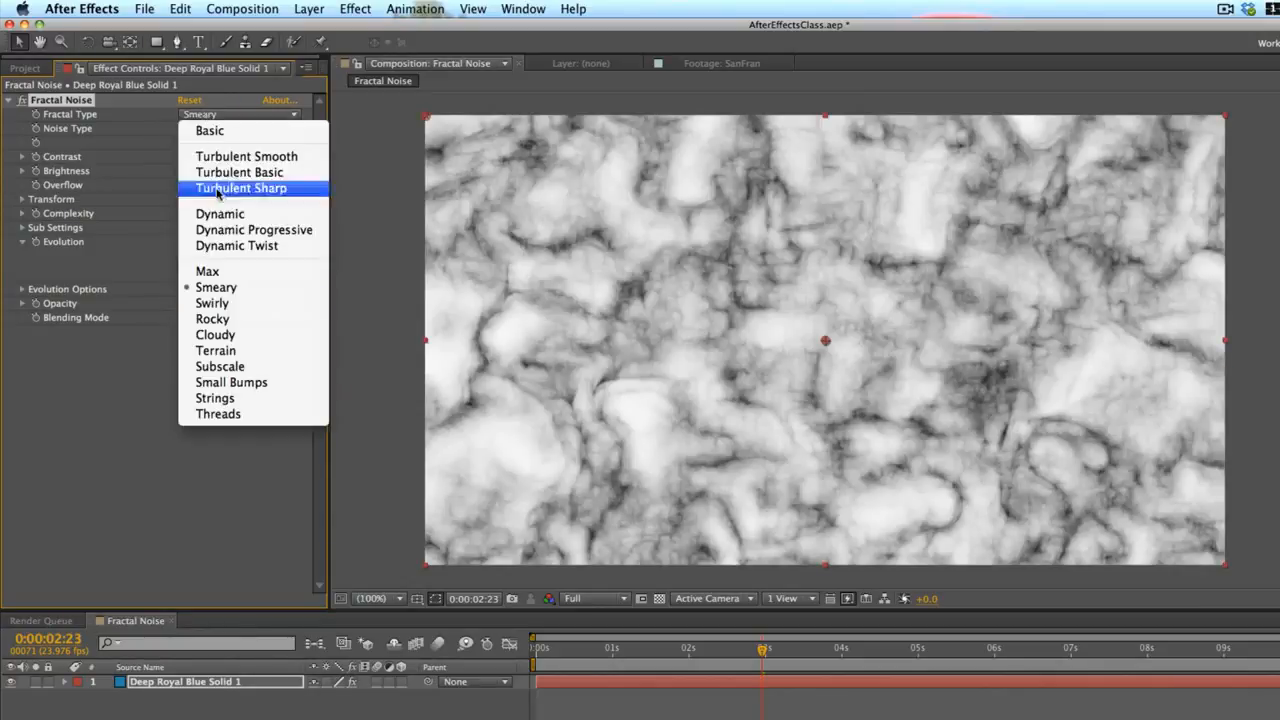
{"action": "left_click", "coordinate": [226, 320]}
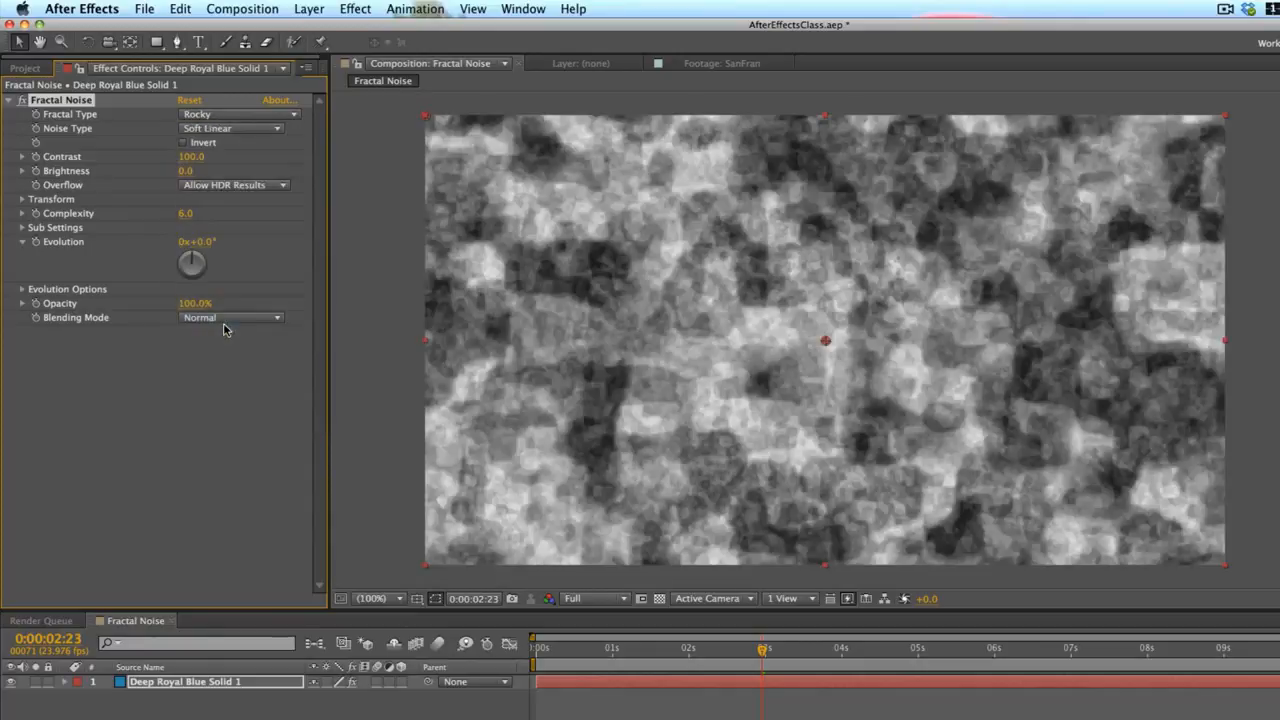
{"action": "left_click", "coordinate": [240, 117]}
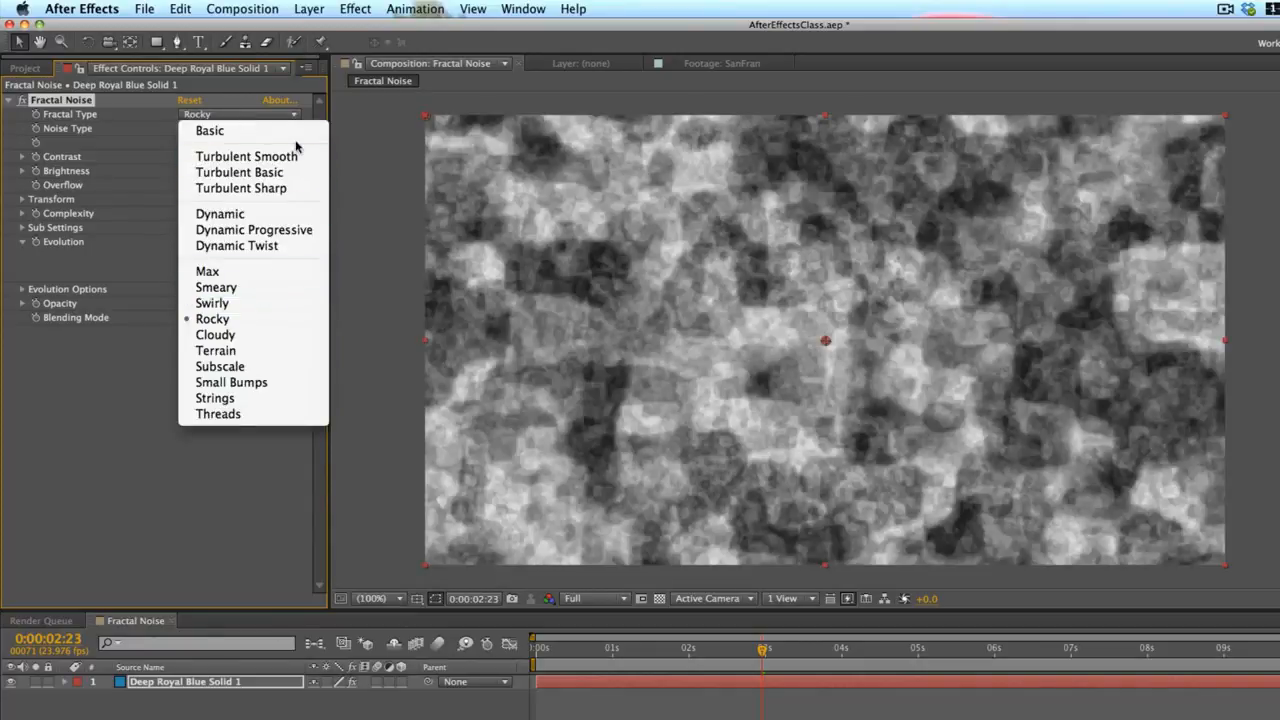
{"action": "left_click", "coordinate": [284, 171]}
{"action": "left_click", "coordinate": [280, 117]}
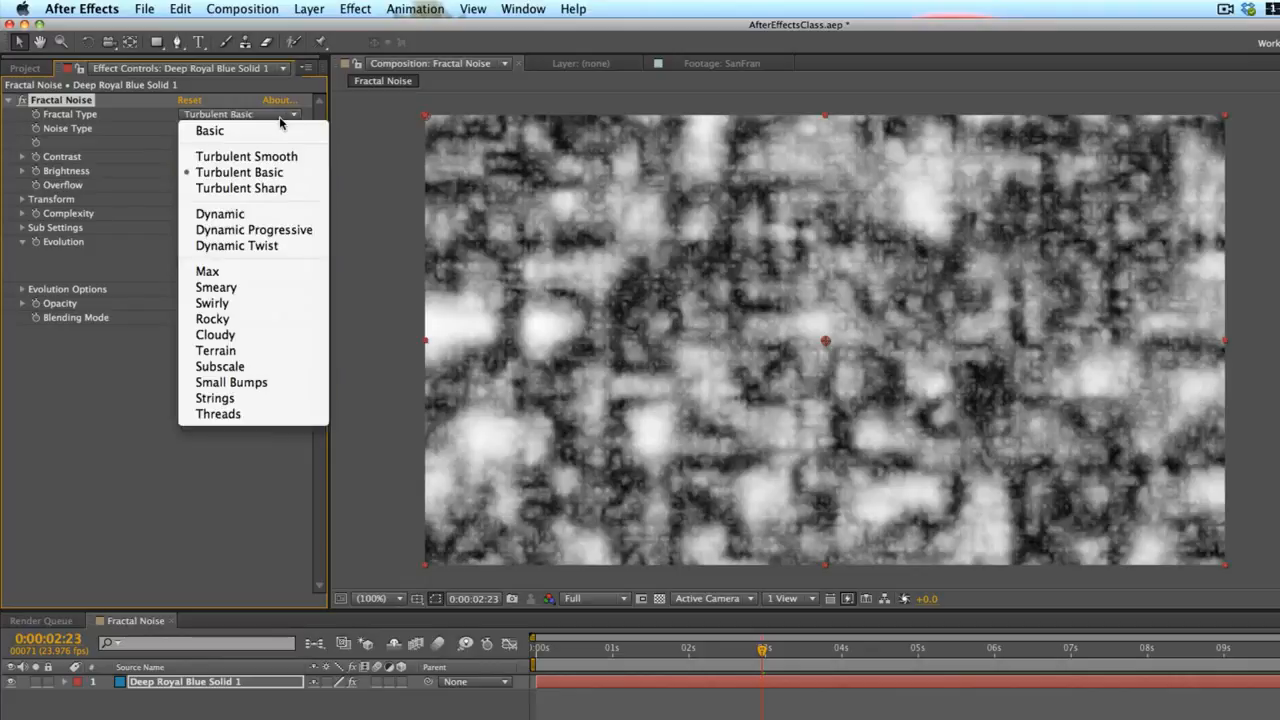
{"action": "left_click", "coordinate": [299, 230]}
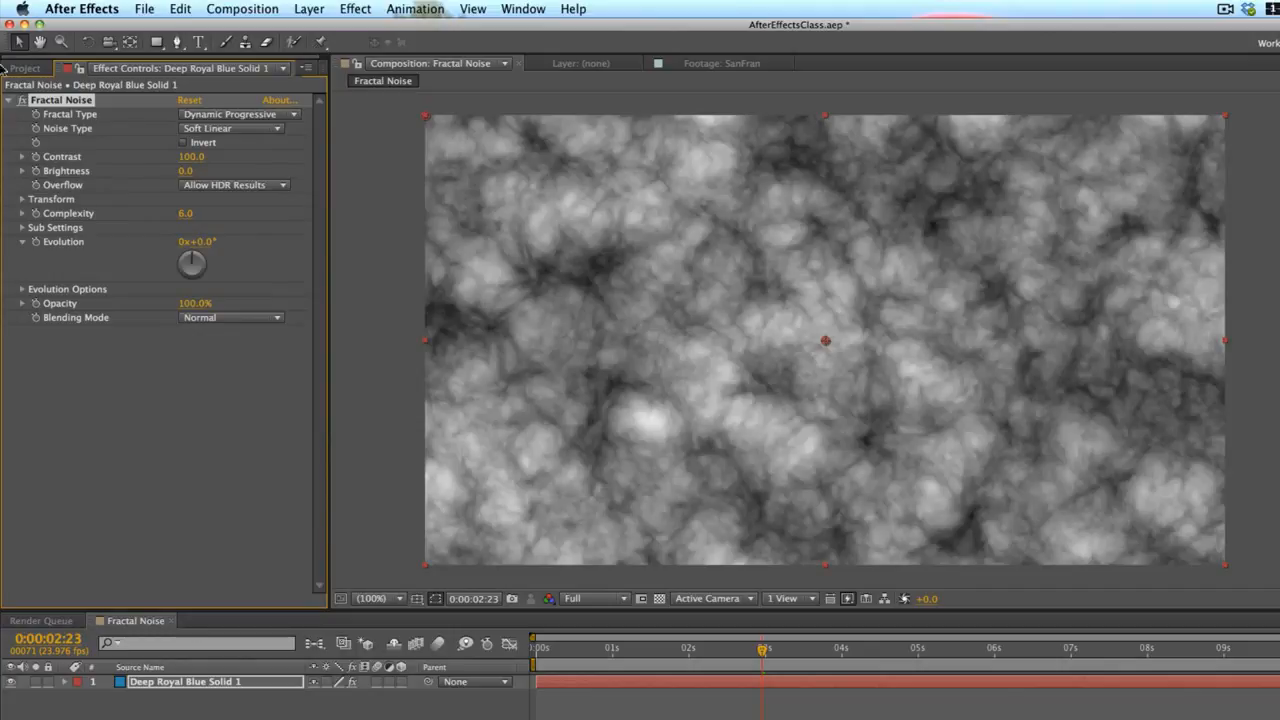
Try the Block, Linear and Soft Linear noise types on the Fractal Noise effect, and settle on Spline
{"action": "left_click", "coordinate": [252, 130]}
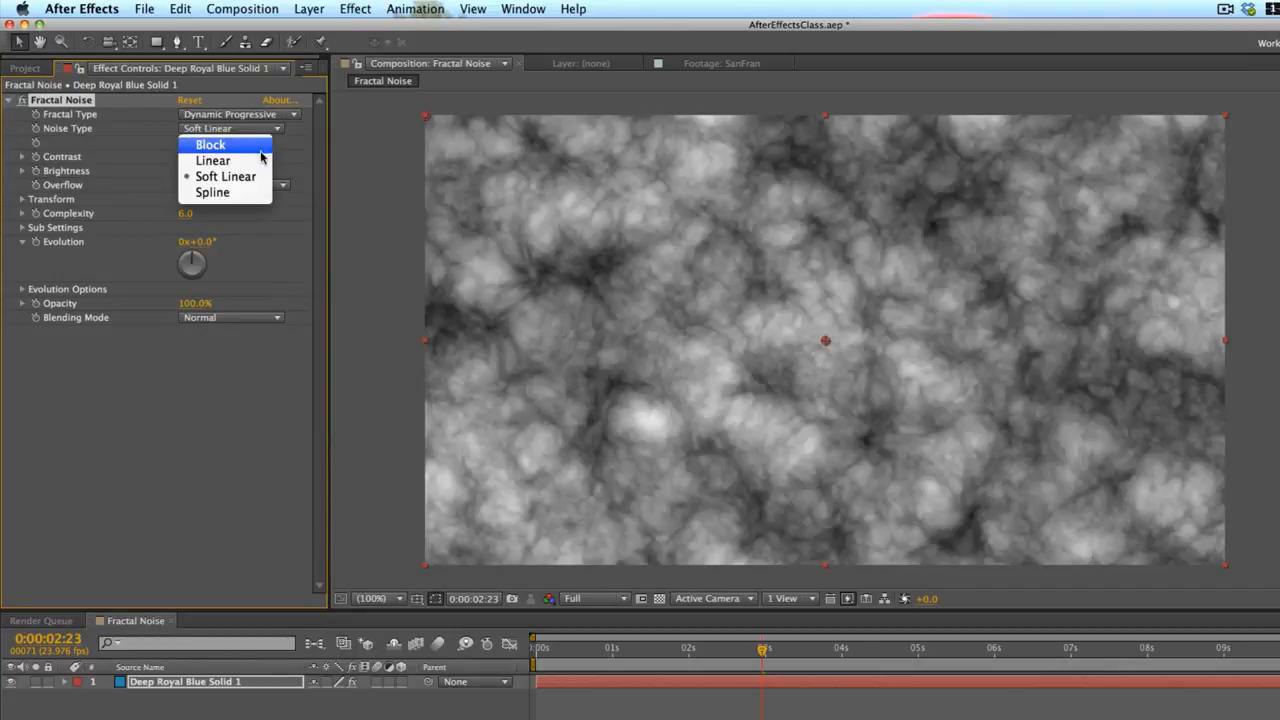
{"action": "left_click", "coordinate": [264, 138]}
{"action": "left_click", "coordinate": [232, 126]}
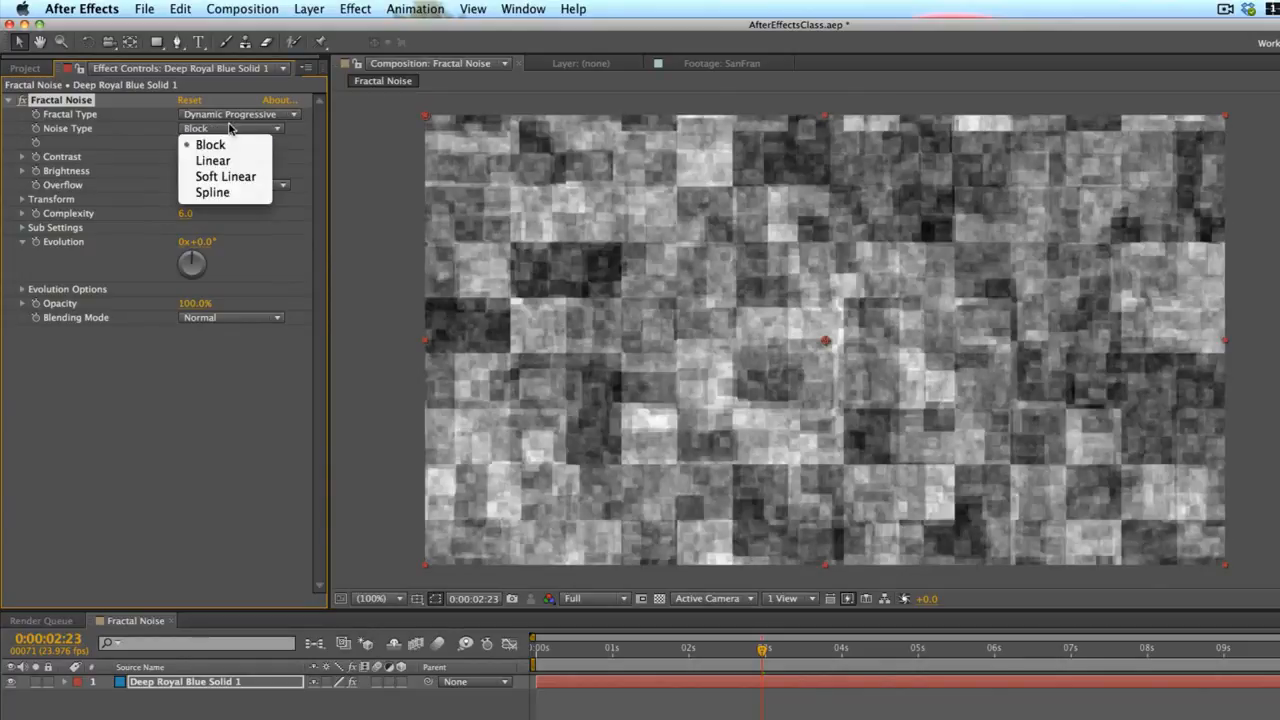
{"action": "left_click", "coordinate": [230, 162]}
{"action": "left_click", "coordinate": [236, 129]}
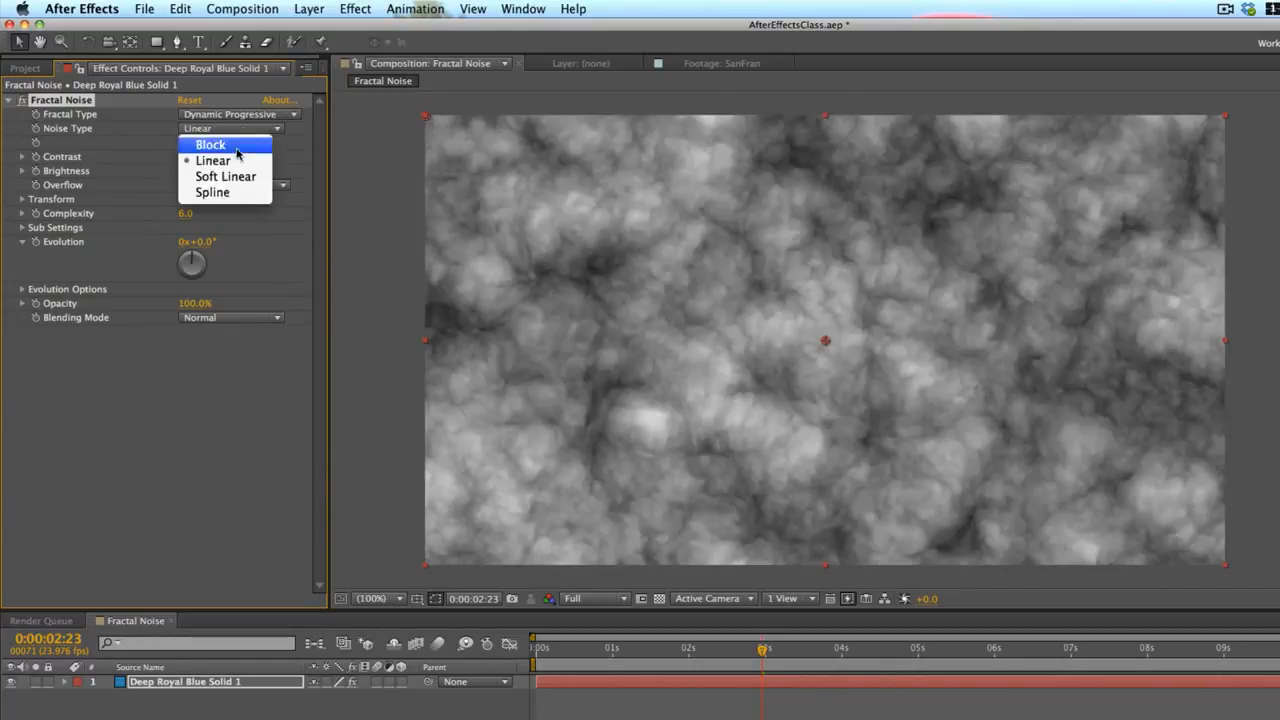
{"action": "left_click", "coordinate": [231, 175]}
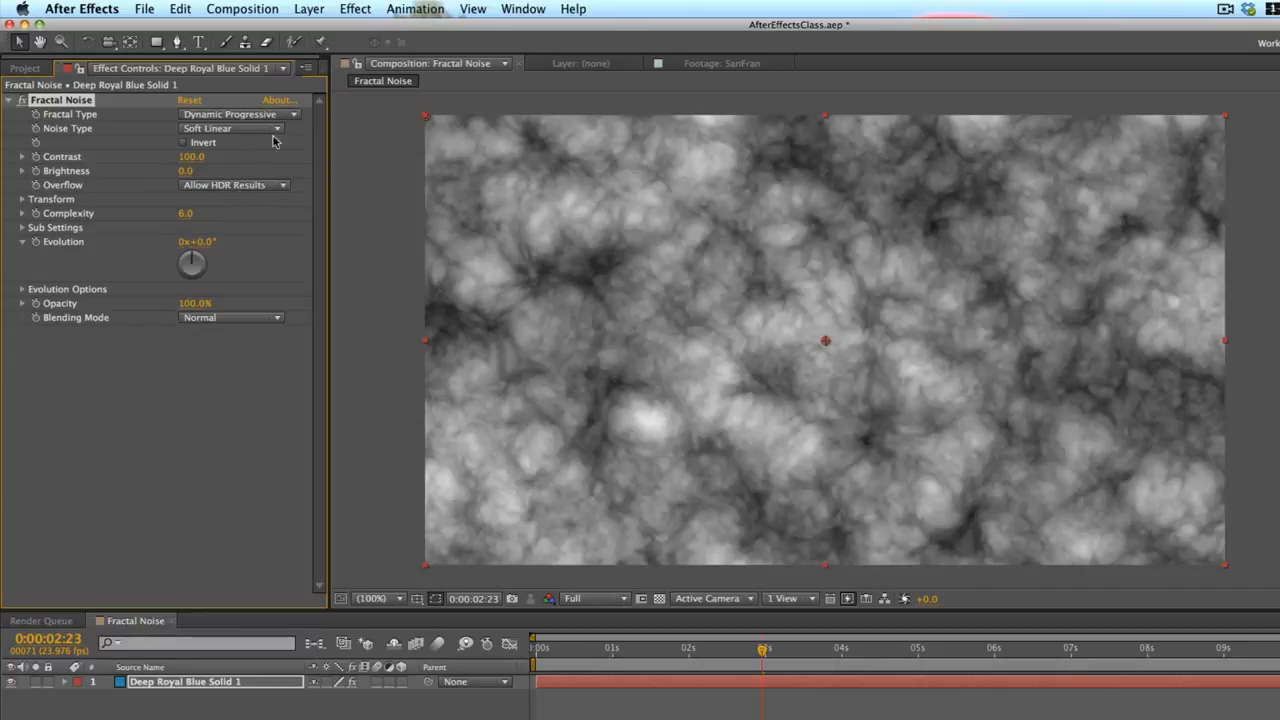
{"action": "left_click", "coordinate": [279, 130]}
{"action": "left_click", "coordinate": [259, 191]}
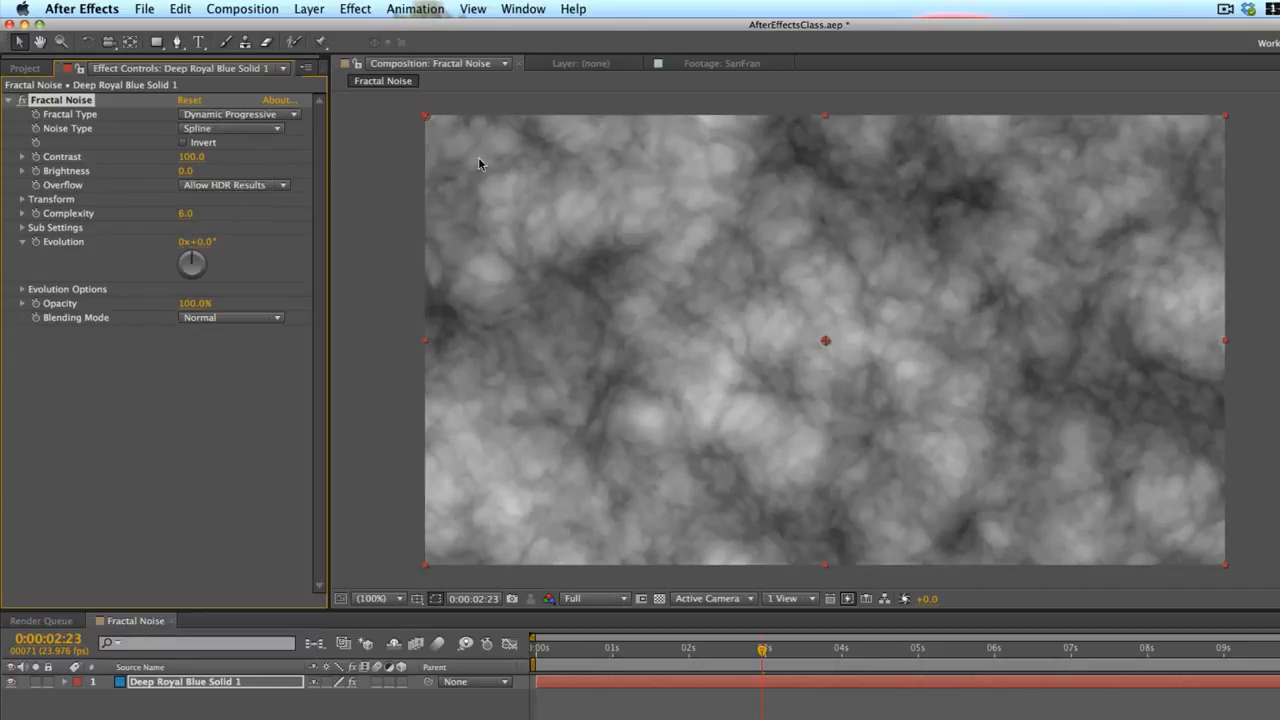
Try the Invert option on the Fractal Noise effect and move the current time to 0:00:02:11
{"action": "left_click", "coordinate": [183, 143]}
{"action": "left_click", "coordinate": [184, 145]}
{"action": "left_click", "coordinate": [184, 145]}
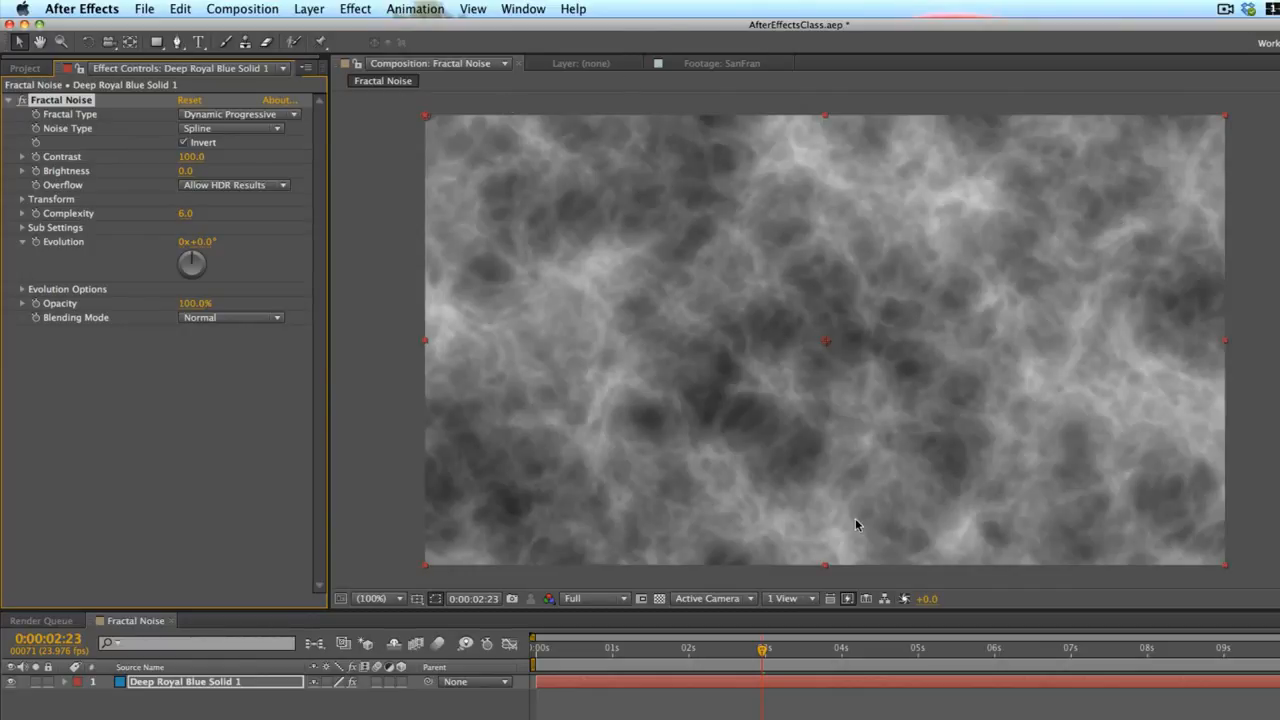
{"action": "left_click_drag", "start_coordinate": [676, 652], "coordinate": [724, 652]}
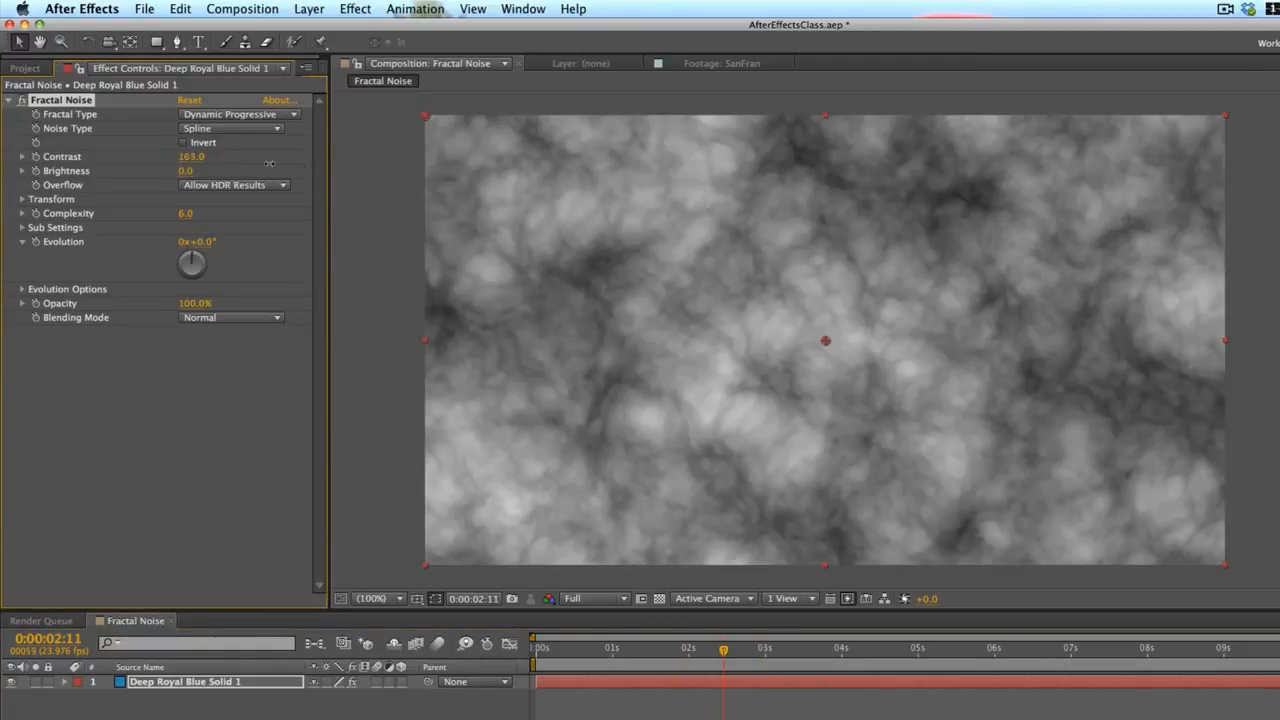
Try different contrast values on the Fractal Noise effect, settle on a contrast of 79, and set the brightness to 25
{"action": "left_click_drag", "start_coordinate": [190, 157], "coordinate": [107, 169]}
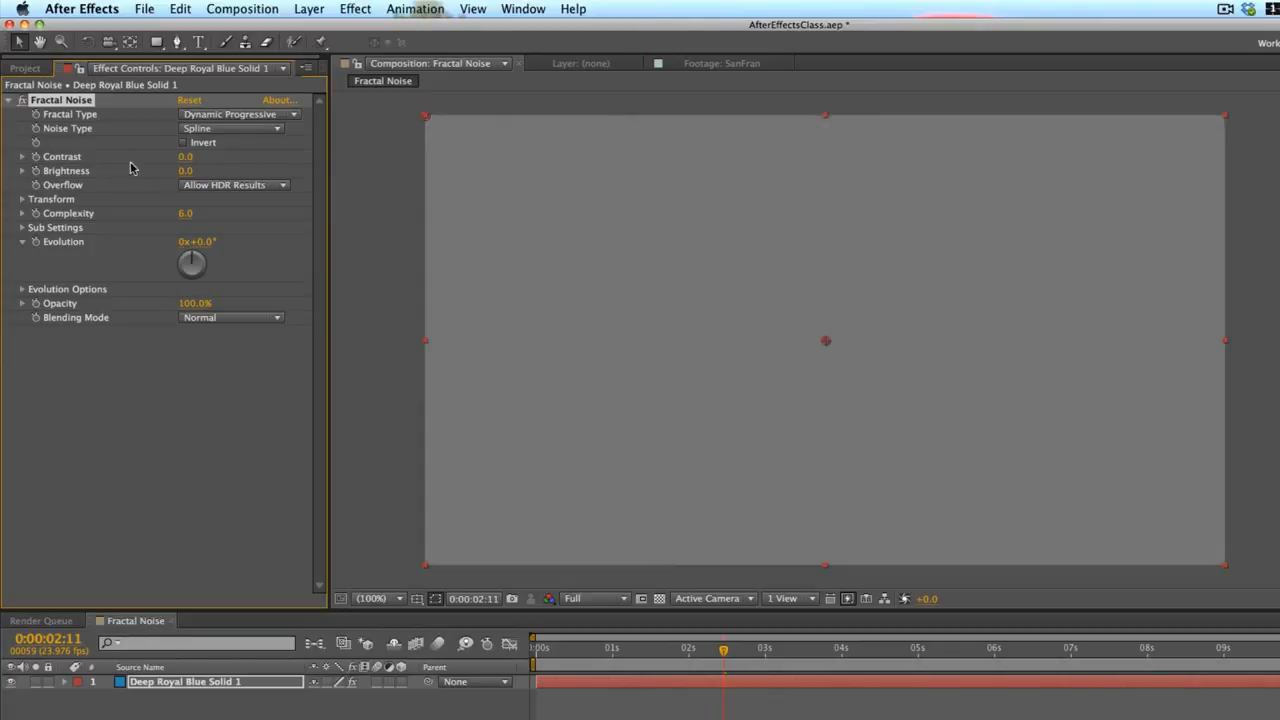
{"action": "key", "text": "super+z"}
{"action": "left_click_drag", "start_coordinate": [193, 157], "coordinate": [188, 157]}
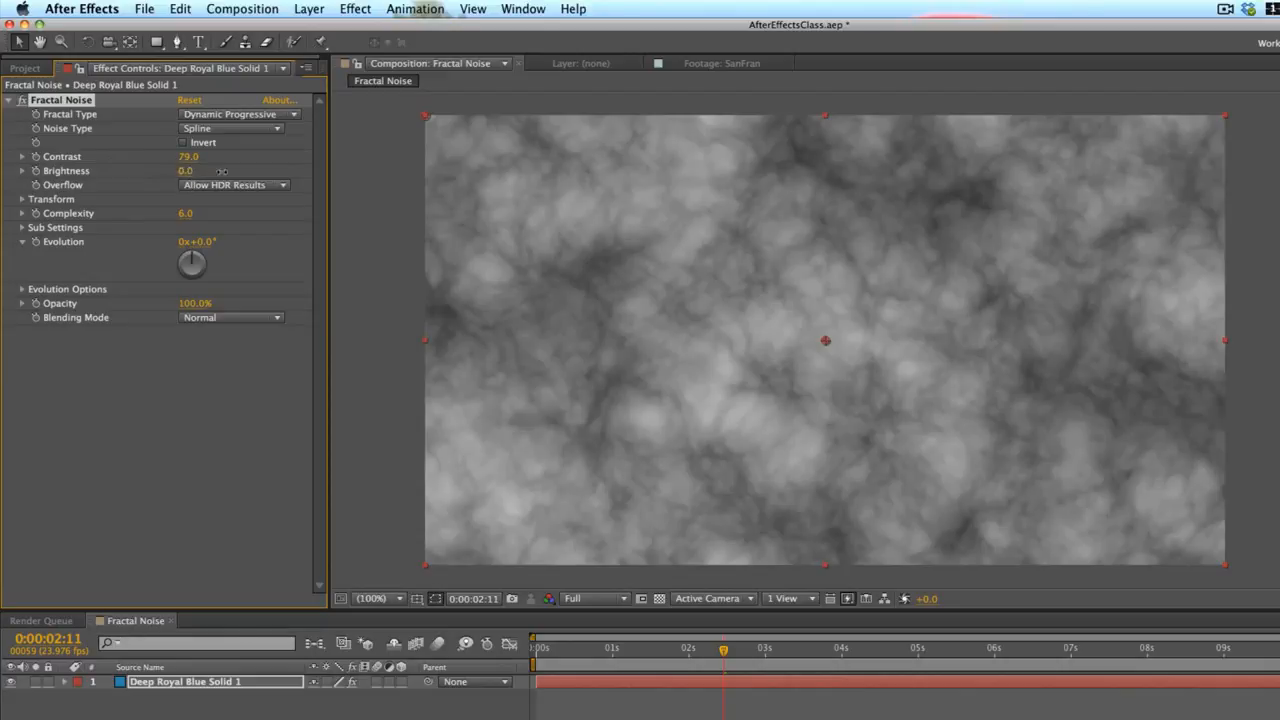
{"action": "left_click_drag", "start_coordinate": [222, 171], "coordinate": [189, 177]}
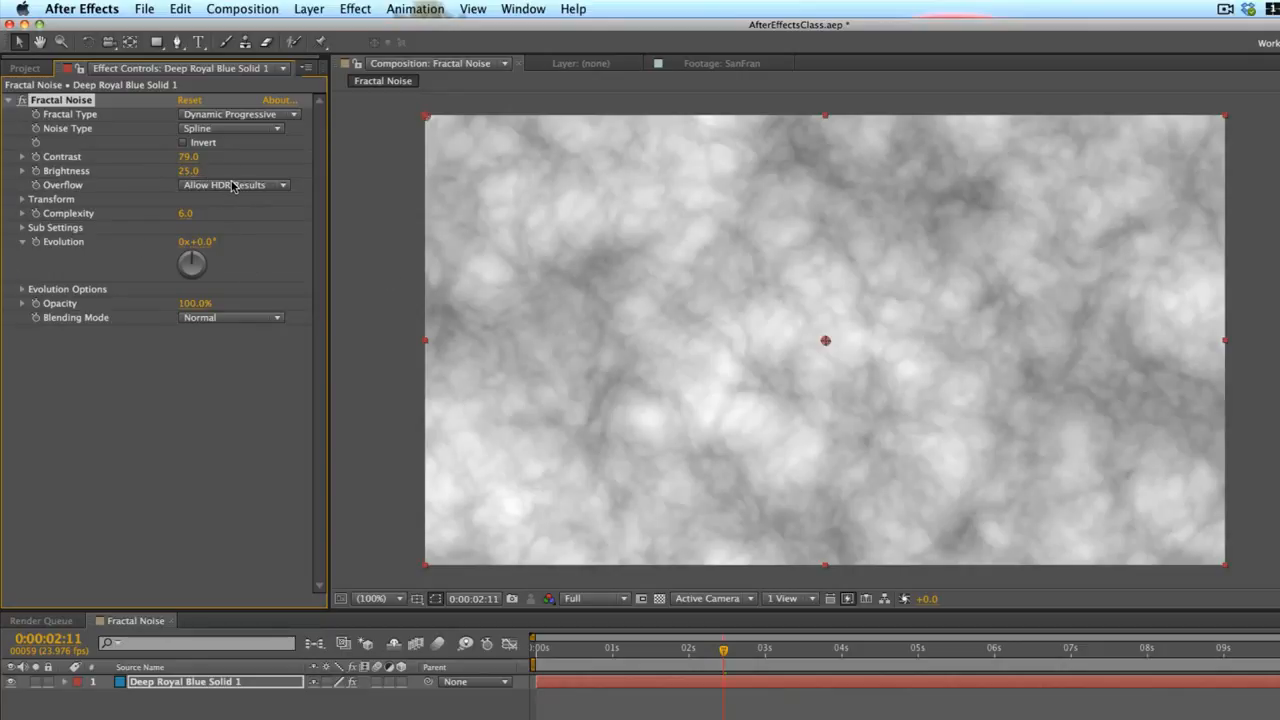
Try a 64° rotation in the Fractal Noise effect's Transform settings and undo it
{"action": "left_click", "coordinate": [23, 201]}
{"action": "left_click", "coordinate": [23, 201]}
{"action": "left_click", "coordinate": [23, 201]}
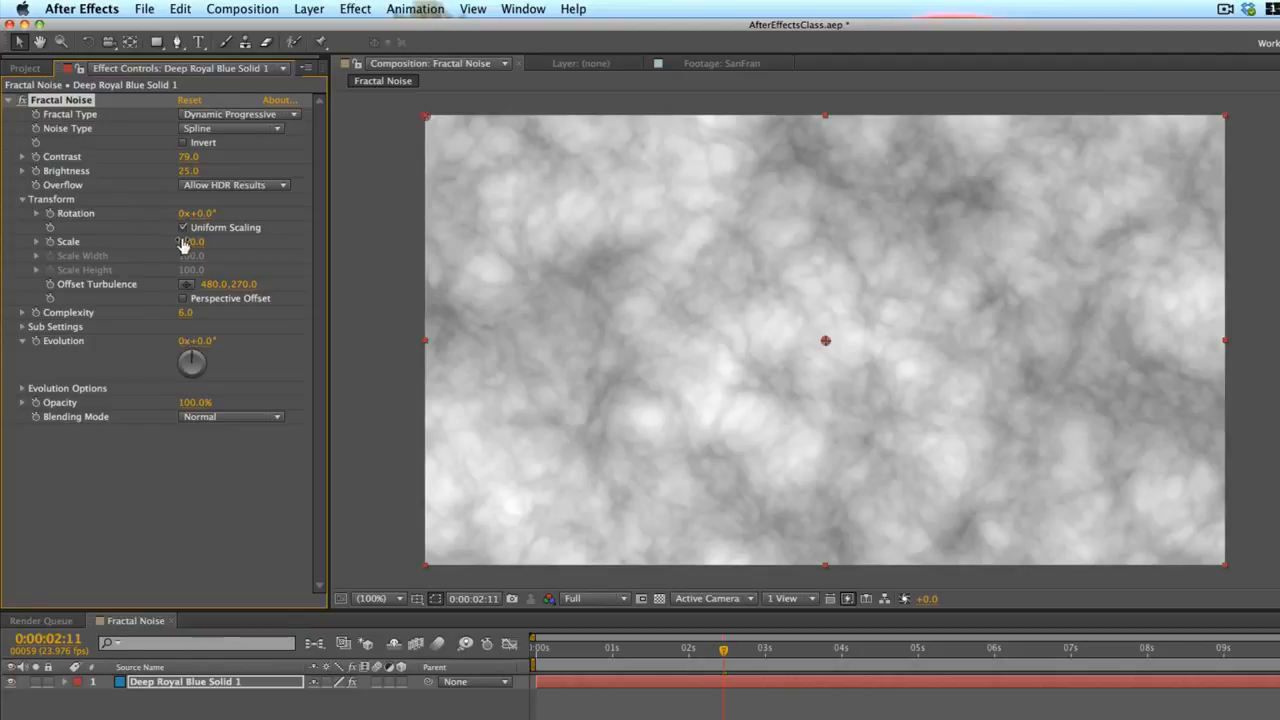
{"action": "left_click_drag", "start_coordinate": [203, 212], "coordinate": [258, 208]}
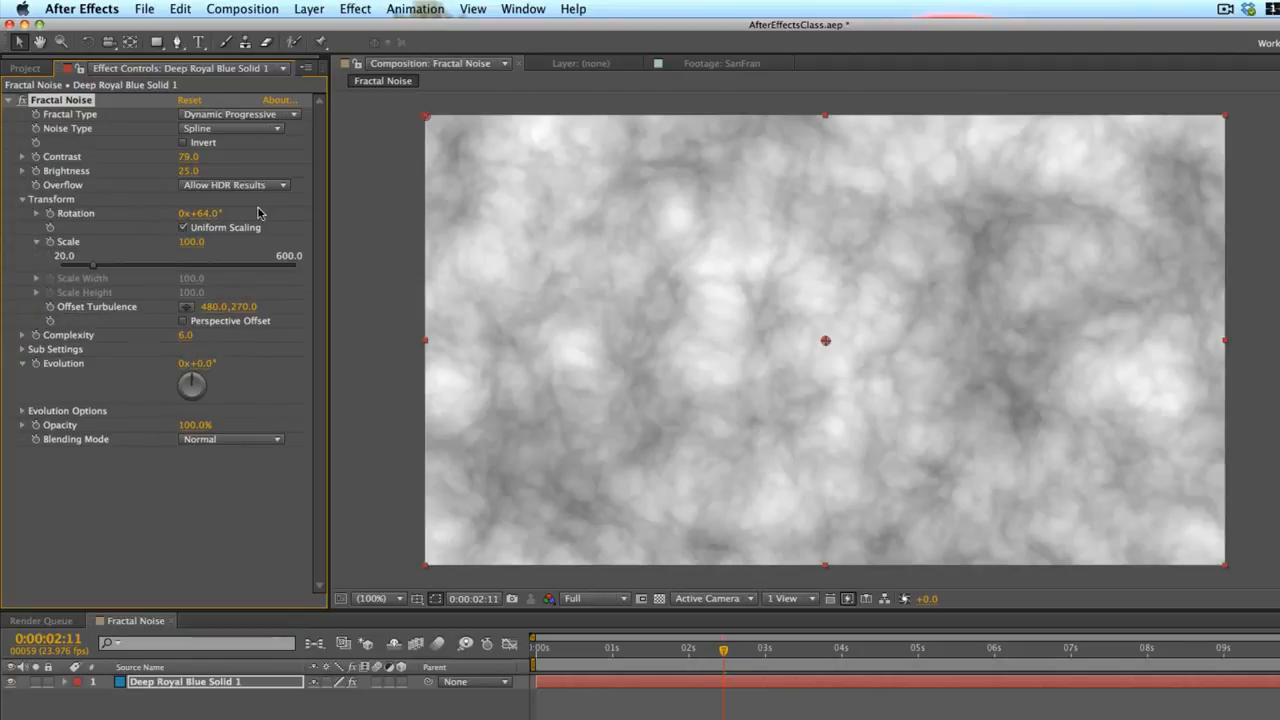
{"action": "key", "text": "super+z"}
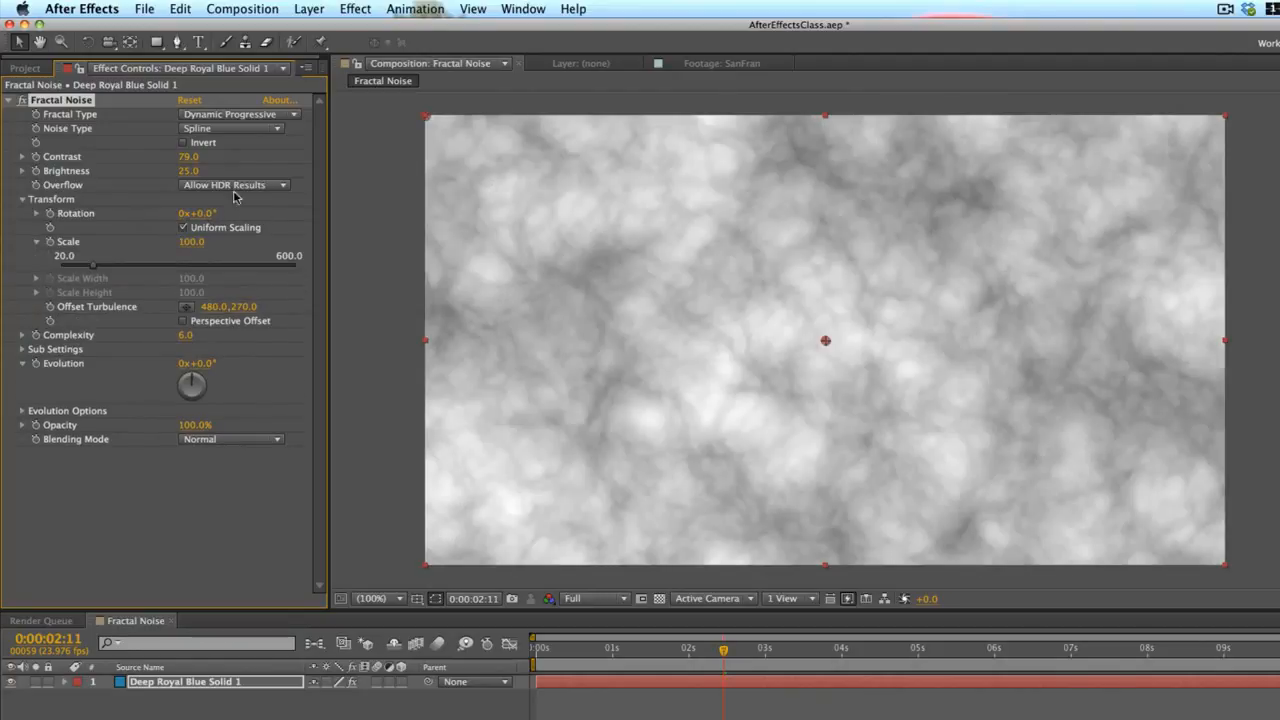
{"action": "left_click", "coordinate": [38, 243]}
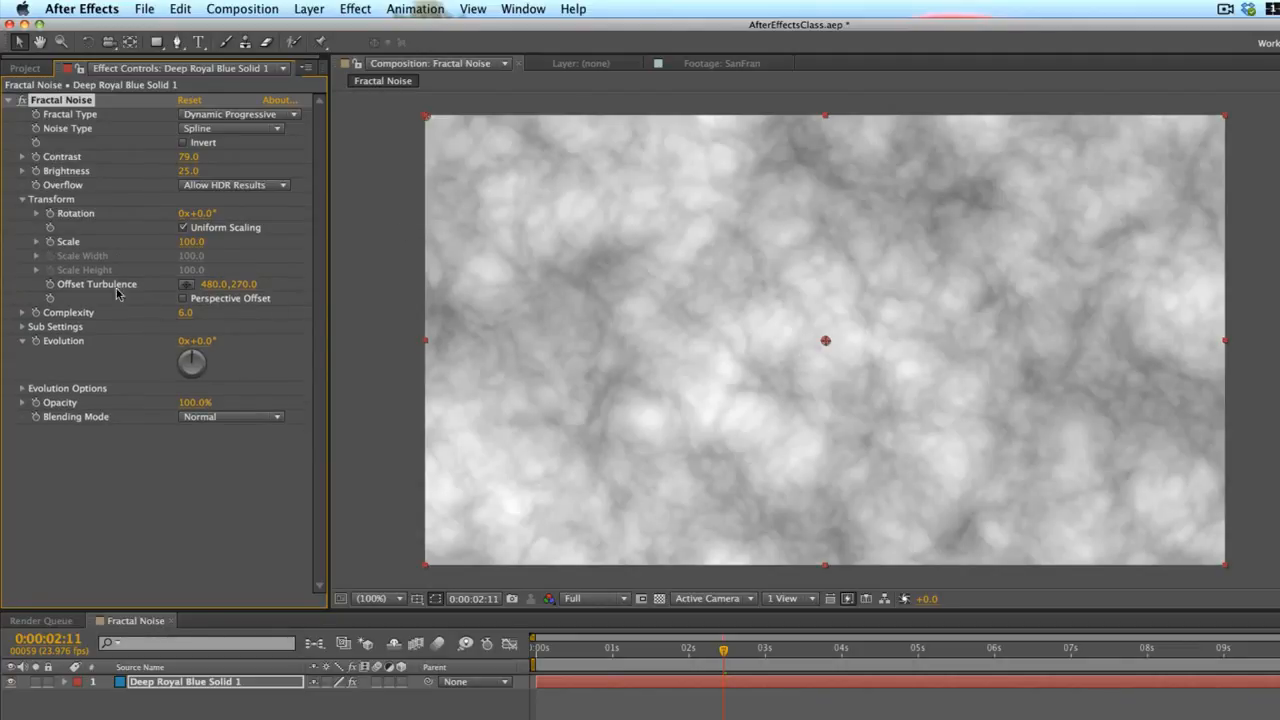
{"action": "left_click", "coordinate": [22, 200]}
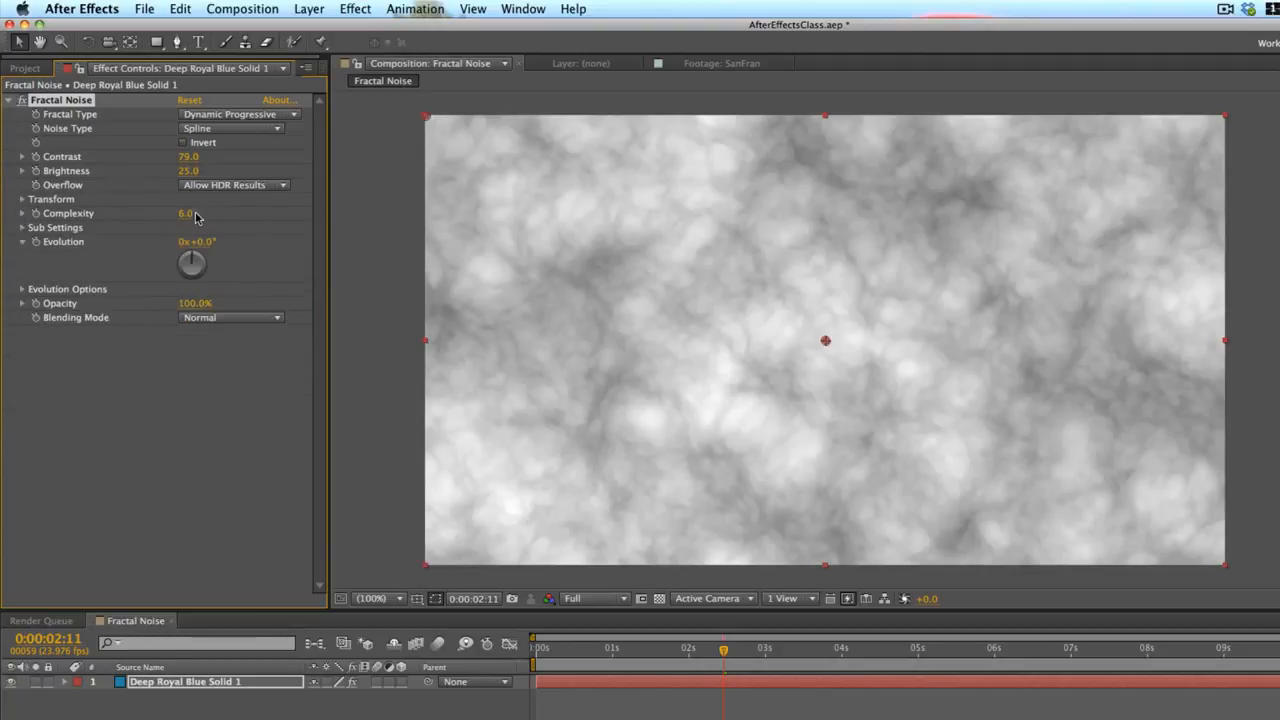
Set the Fractal Noise complexity to 11.3 and add an Evolution keyframe at 0:00:00:00
{"action": "left_click_drag", "start_coordinate": [188, 214], "coordinate": [265, 214]}
{"action": "left_click_drag", "start_coordinate": [184, 217], "coordinate": [557, 225]}
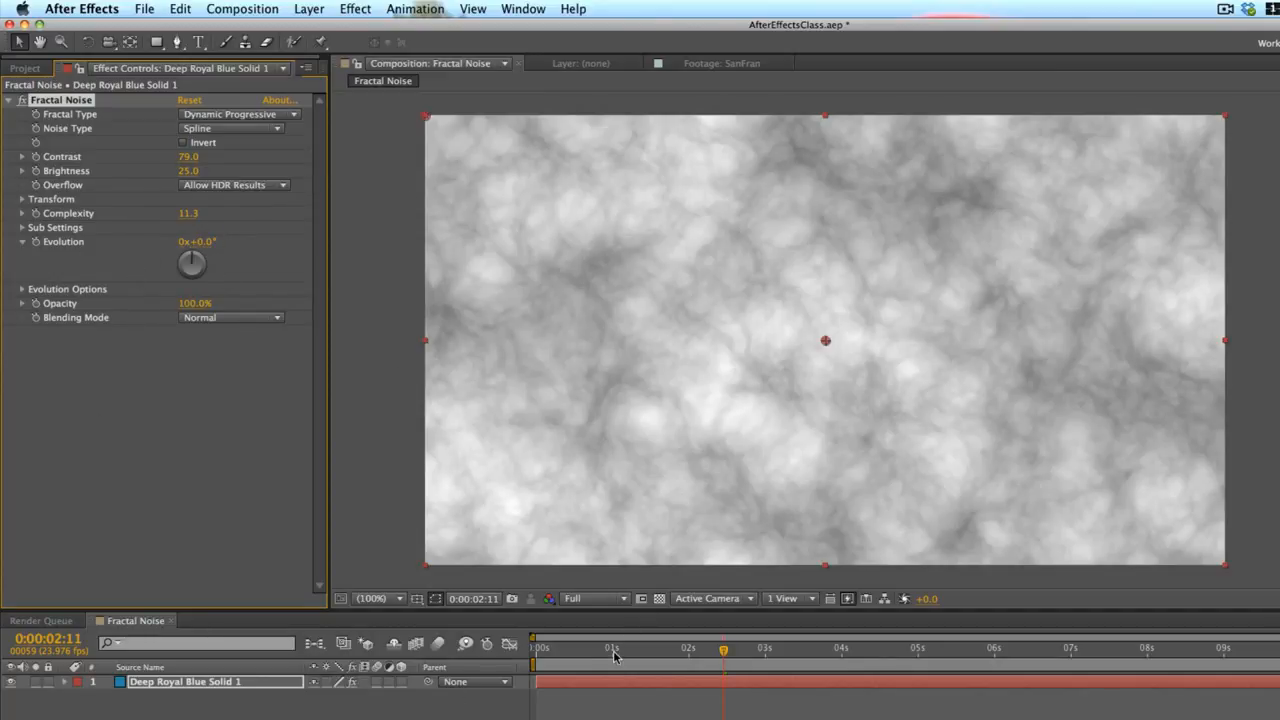
{"action": "left_click_drag", "start_coordinate": [620, 652], "coordinate": [493, 657]}
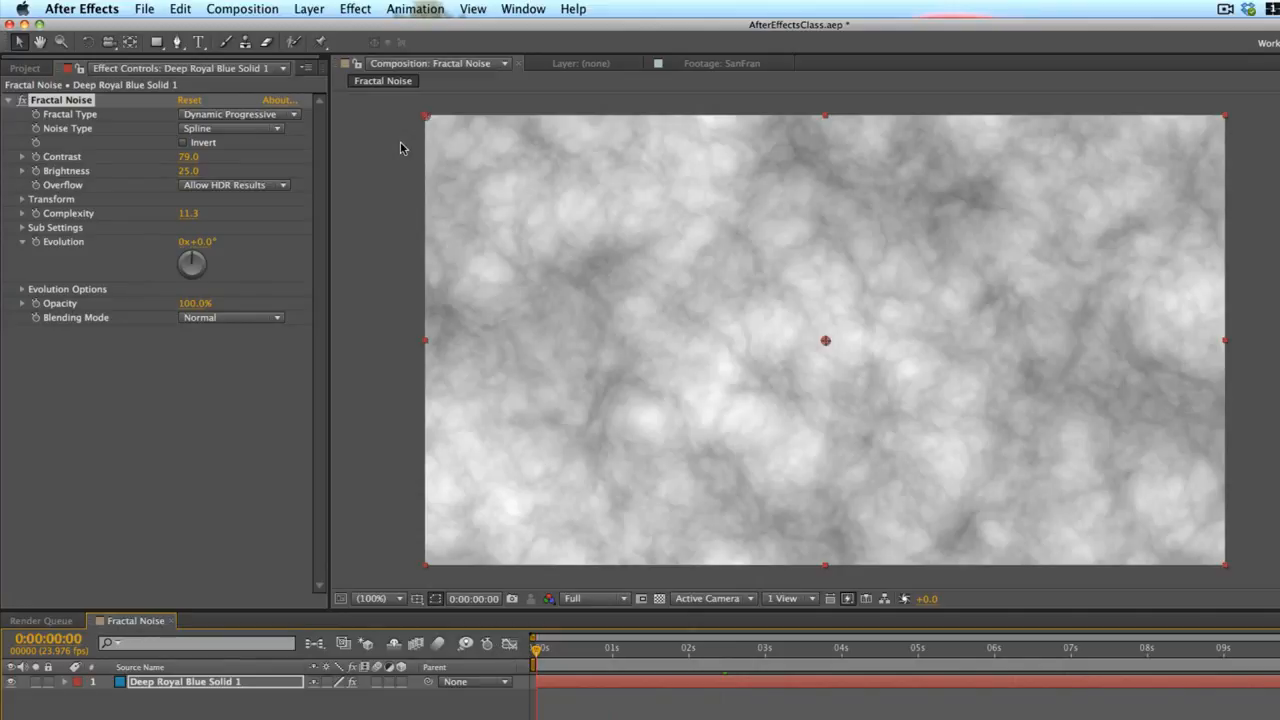
{"action": "left_click", "coordinate": [36, 242]}
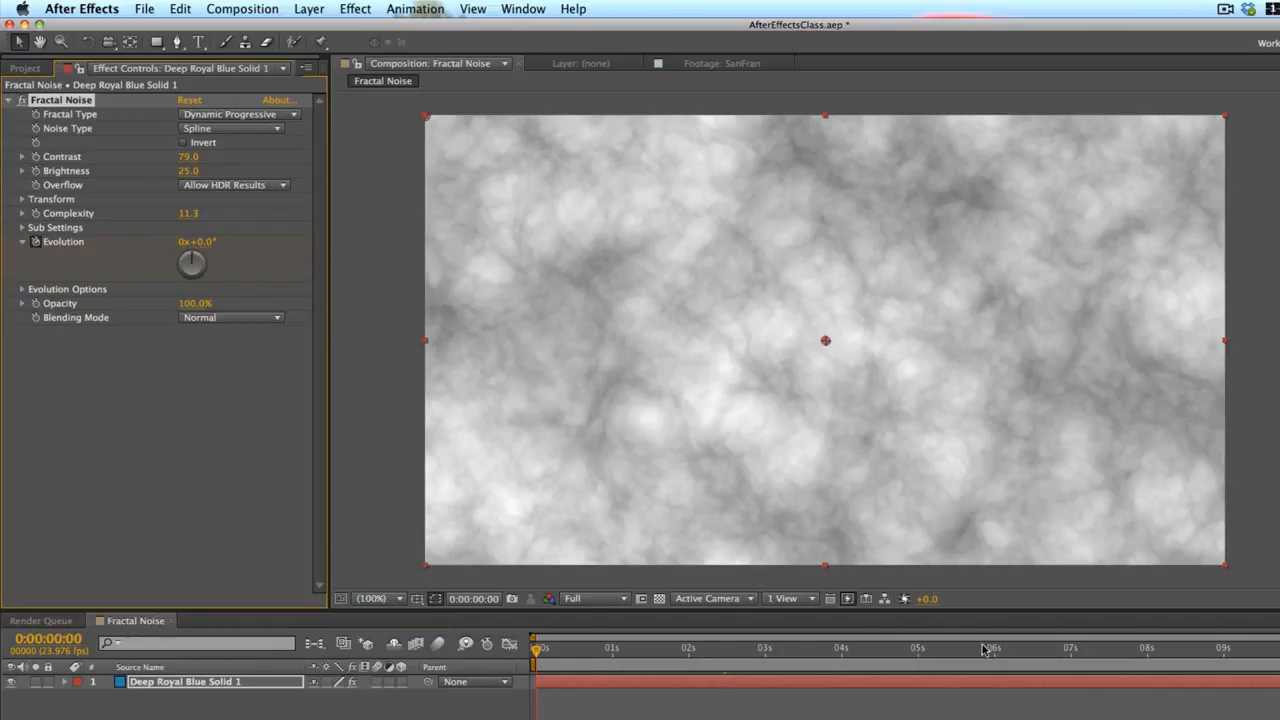
Keyframe the Evolution of the Fractal Noise effect to one full revolution at 0:00:09:23
{"action": "left_click_drag", "start_coordinate": [576, 650], "coordinate": [1279, 650]}
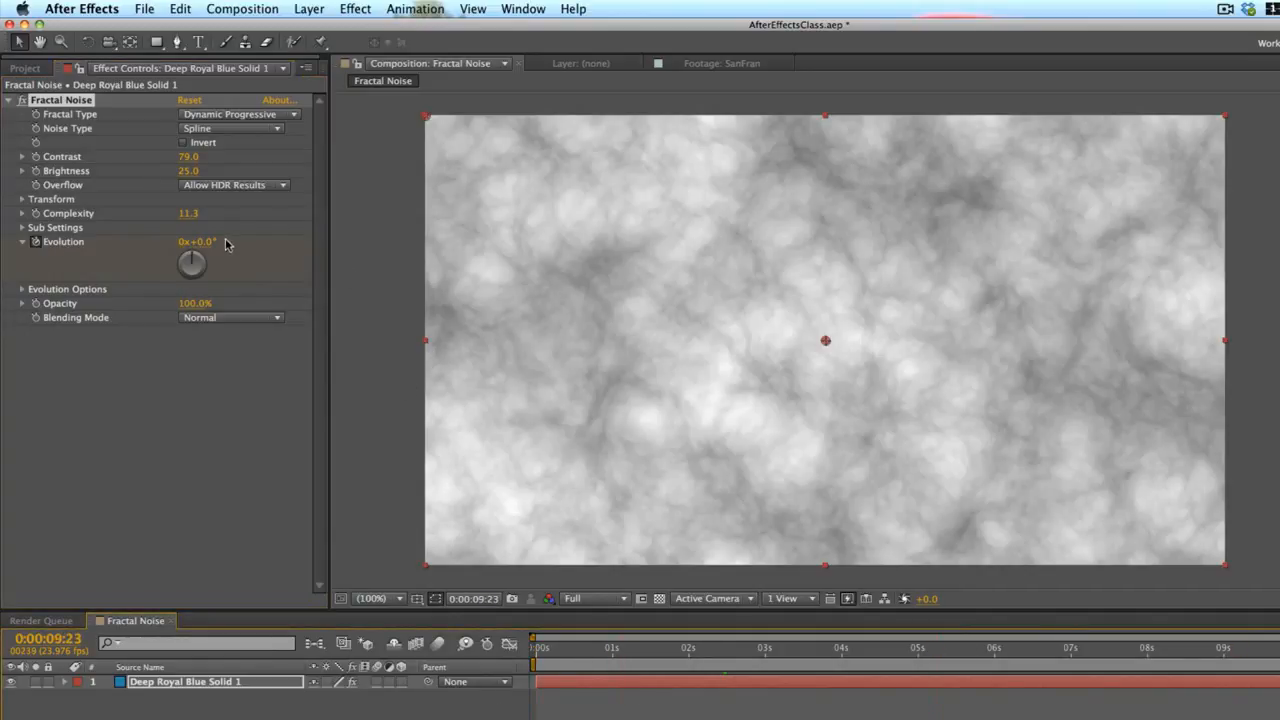
{"action": "left_click", "coordinate": [183, 242]}
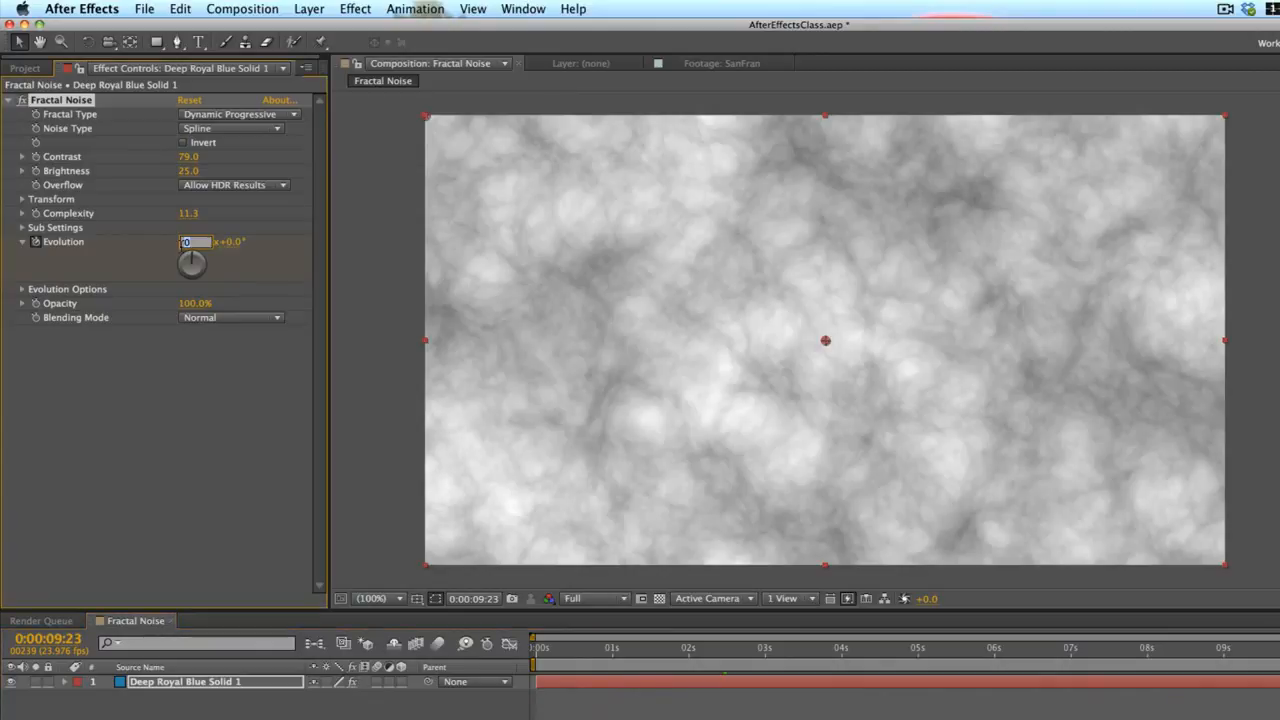
{"action": "key", "text": "Return"}
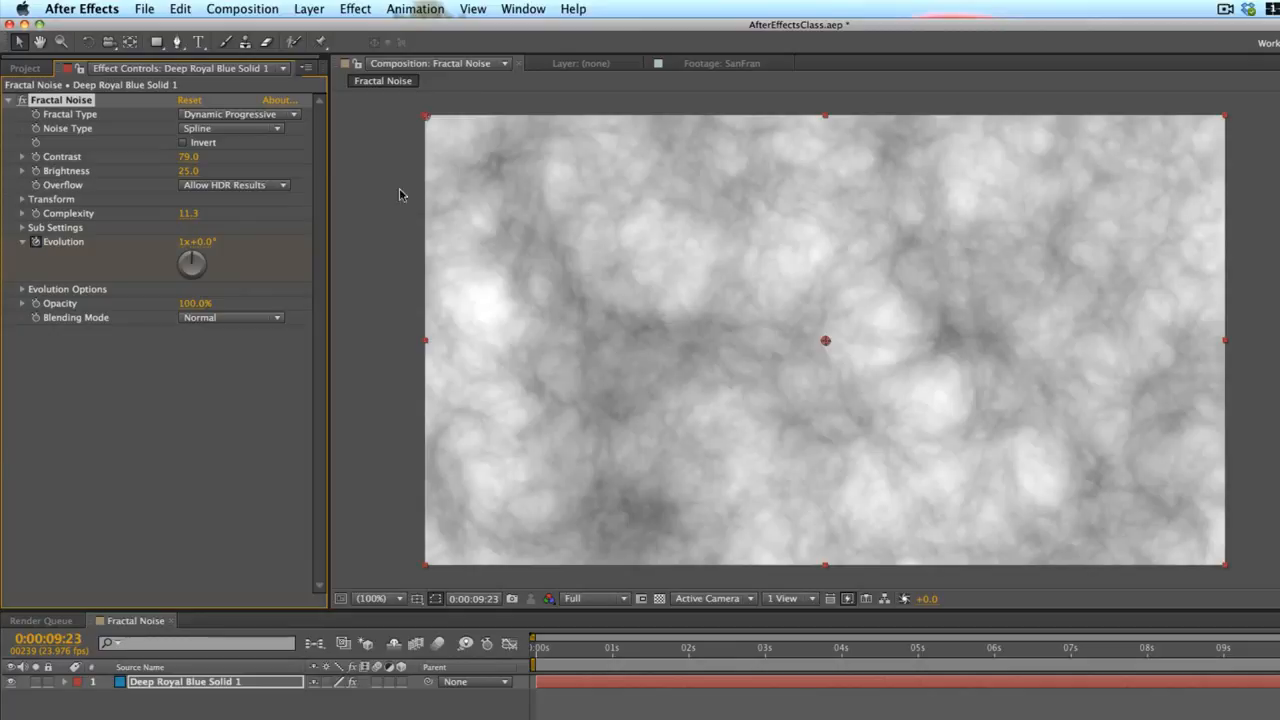
Preview the evolving fractal noise animation and stop playback at 0:00:03:06
{"action": "key", "text": "space"}
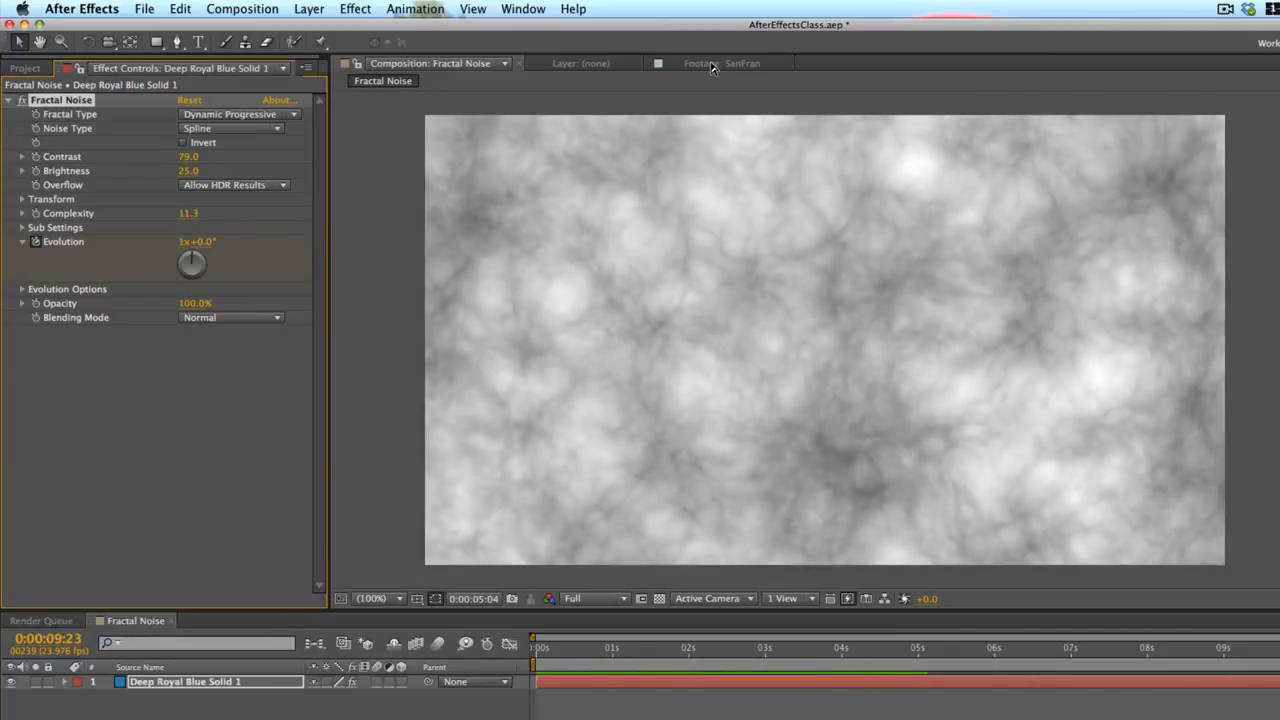
{"action": "key", "text": "space"}
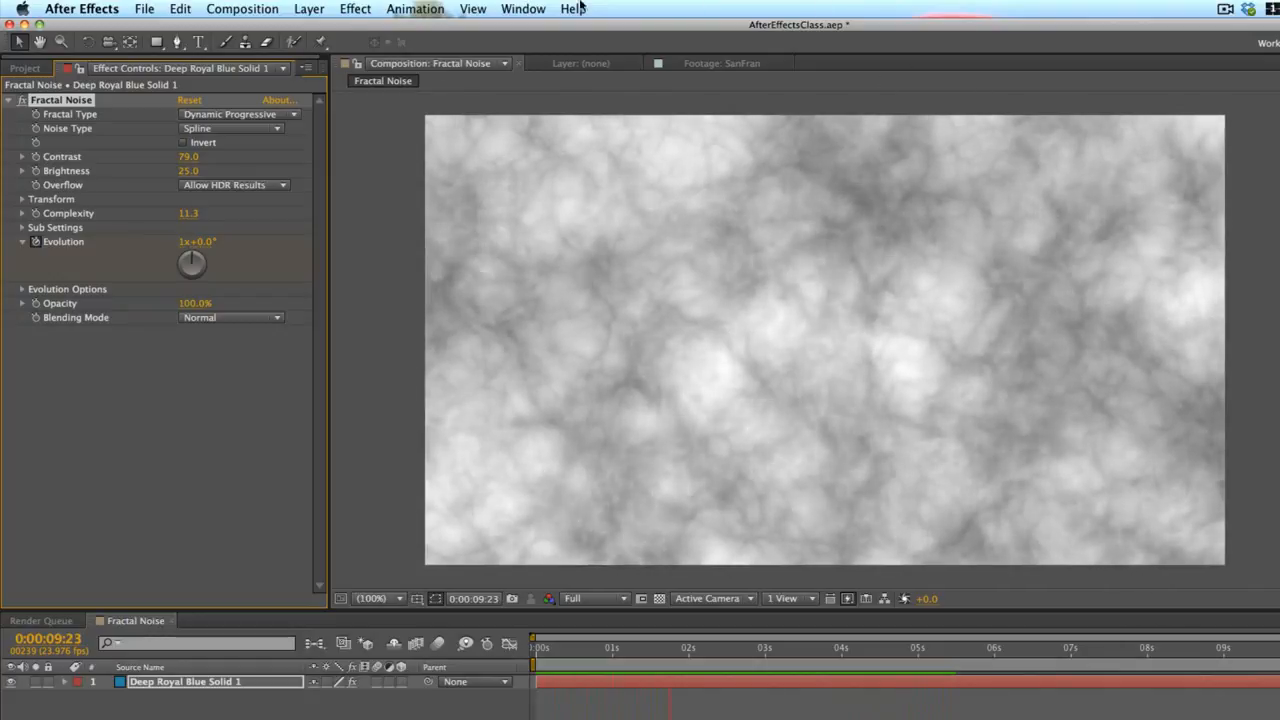
{"action": "key", "text": "space"}
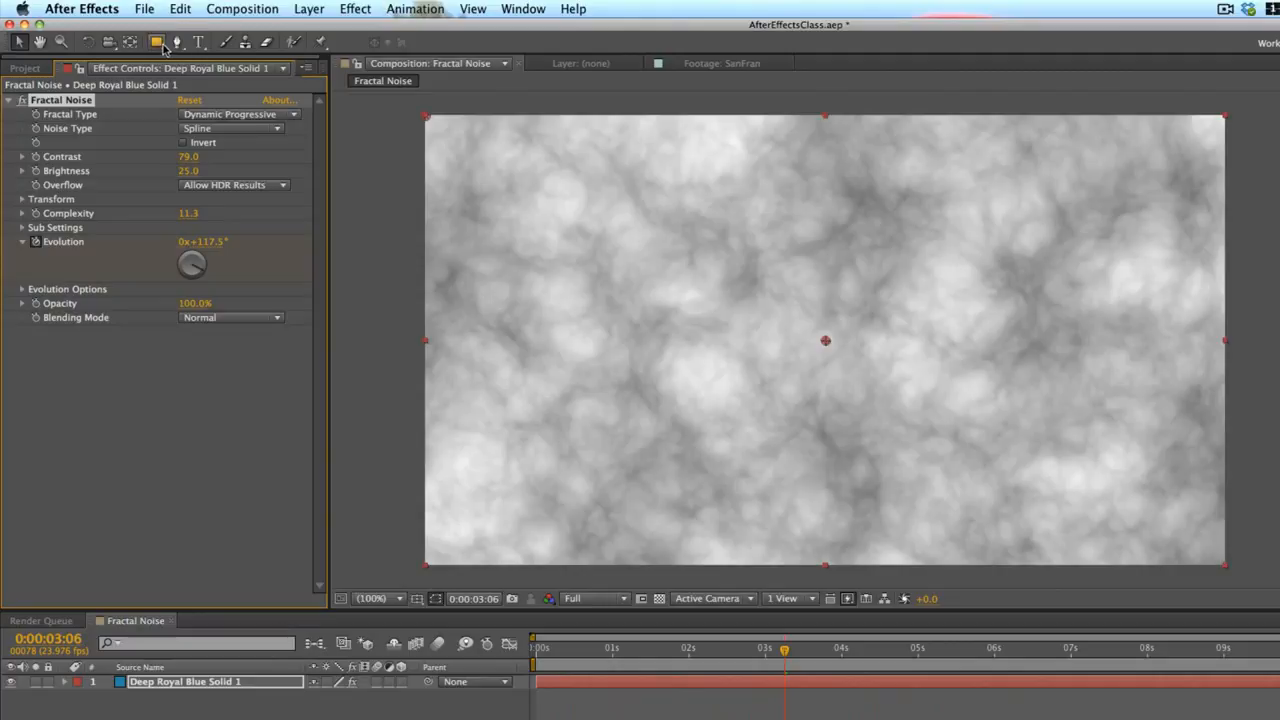
Mask the blue solid with five overlapping ellipses of different sizes that together form a cloud shape
{"action": "left_click", "coordinate": [166, 44]}
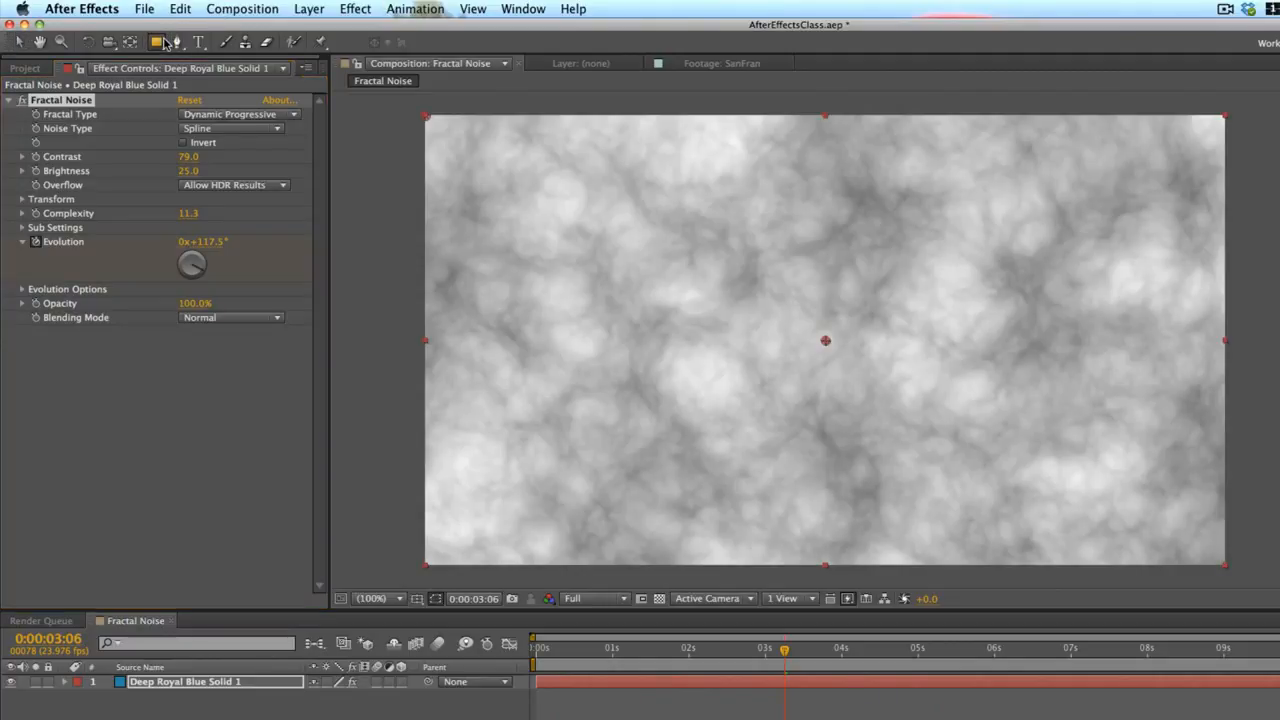
{"action": "left_click_drag", "start_coordinate": [166, 44], "coordinate": [216, 80]}
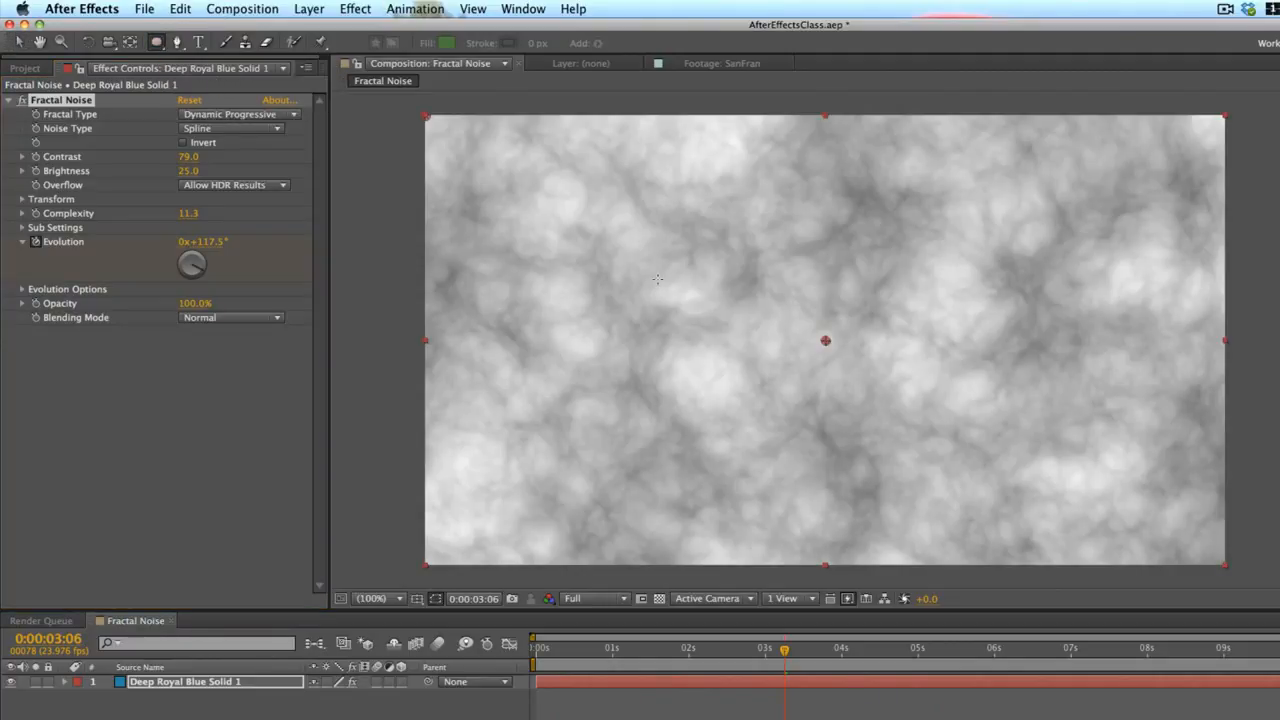
{"action": "left_click_drag", "start_coordinate": [527, 224], "coordinate": [793, 472]}
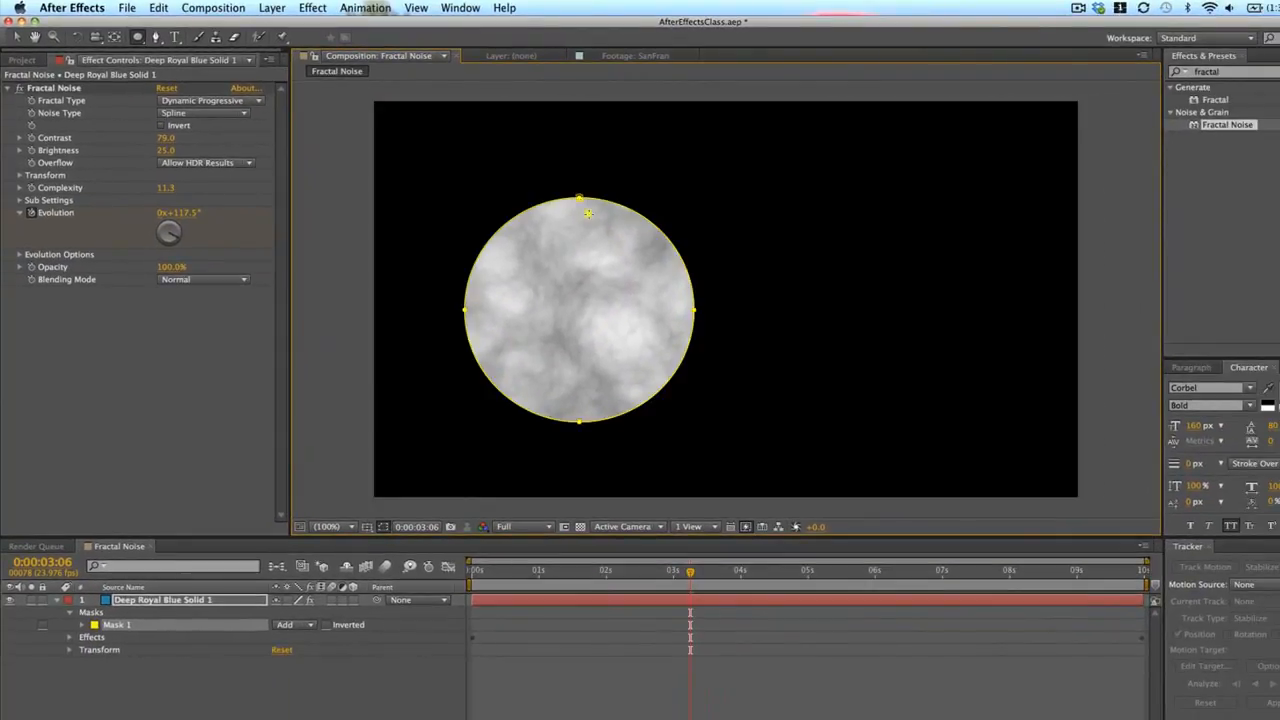
{"action": "left_click_drag", "start_coordinate": [588, 213], "coordinate": [888, 436]}
{"action": "left_click_drag", "start_coordinate": [712, 164], "coordinate": [976, 347]}
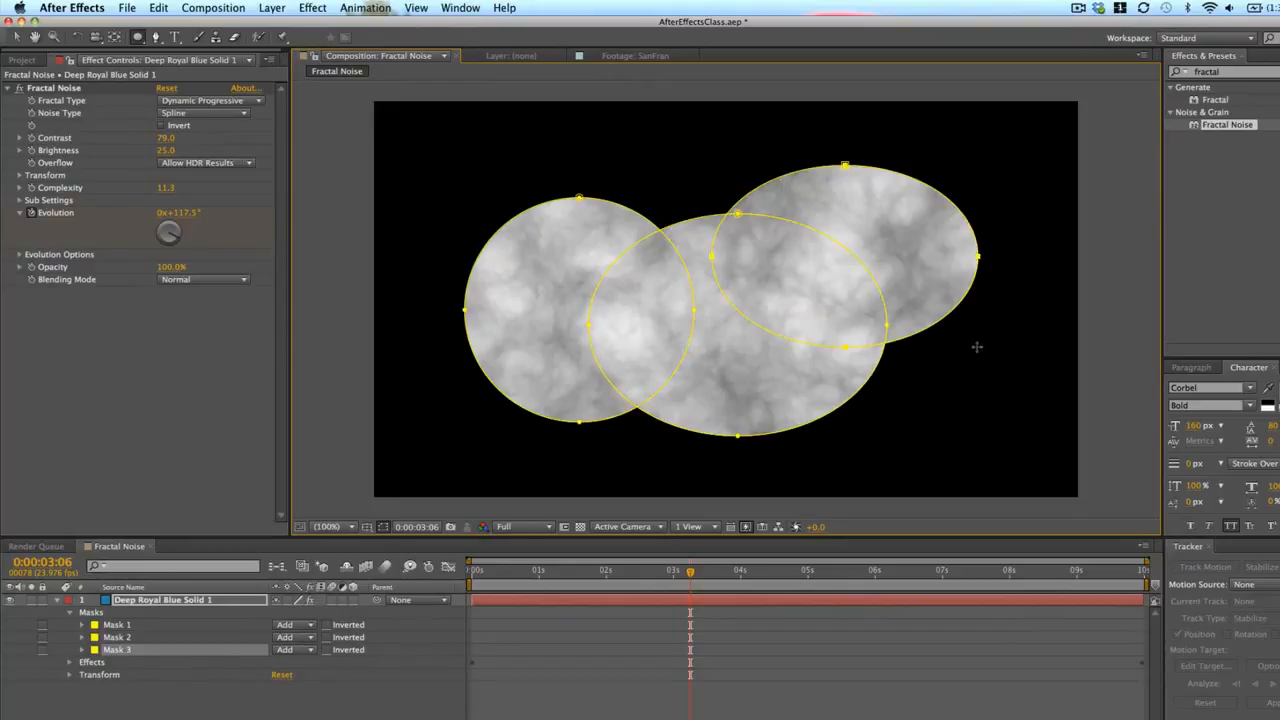
{"action": "mouse_move", "coordinate": [590, 171]}
{"action": "left_mouse_down"}
{"action": "mouse_move", "coordinate": [730, 262]}
{"action": "mouse_move", "coordinate": [736, 290]}
{"action": "left_mouse_up"}
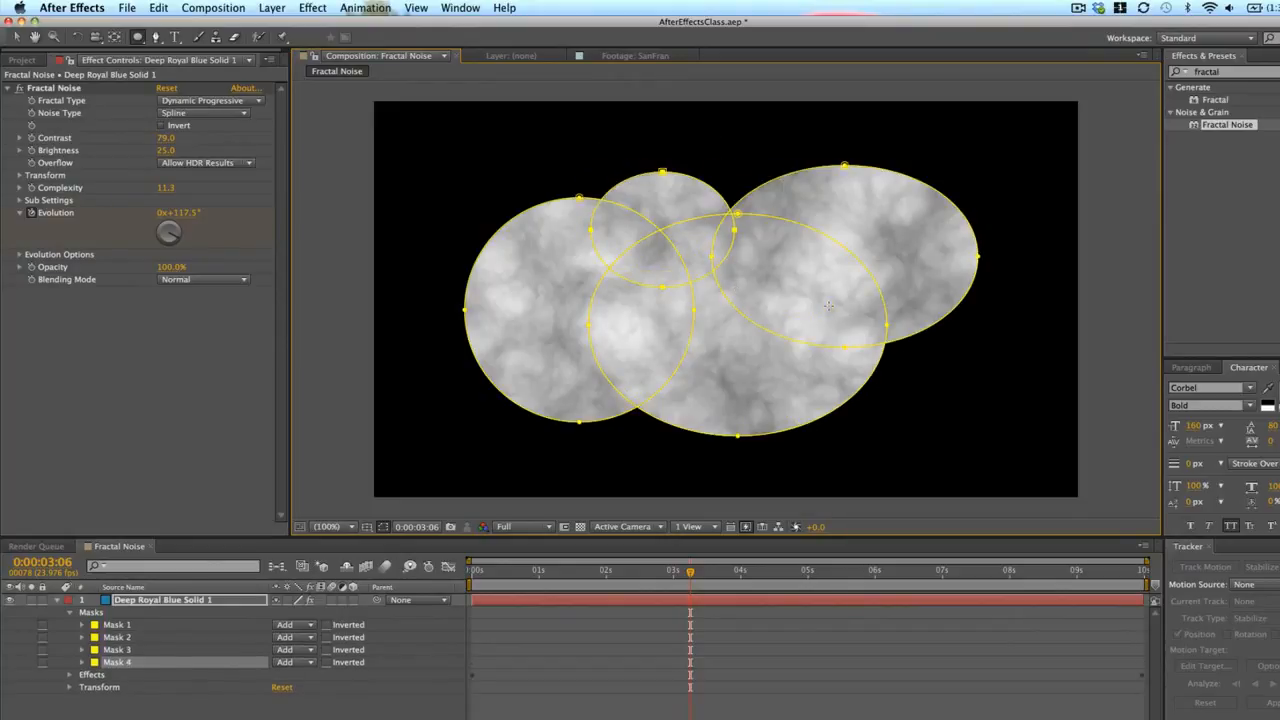
{"action": "left_click_drag", "start_coordinate": [828, 303], "coordinate": [958, 410]}
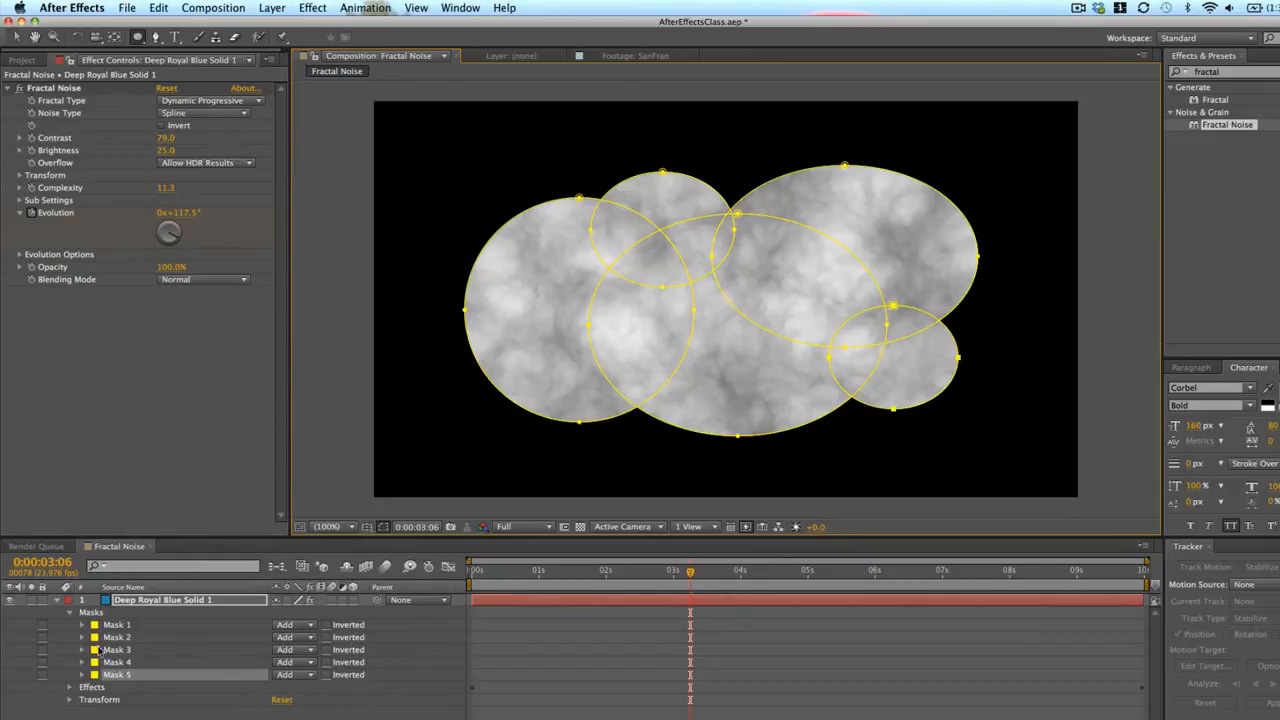
Set the Mask Feather of all five elliptical masks to 109 pixels
{"action": "left_click", "coordinate": [131, 626], "text": "shift"}
{"action": "key", "text": "f"}
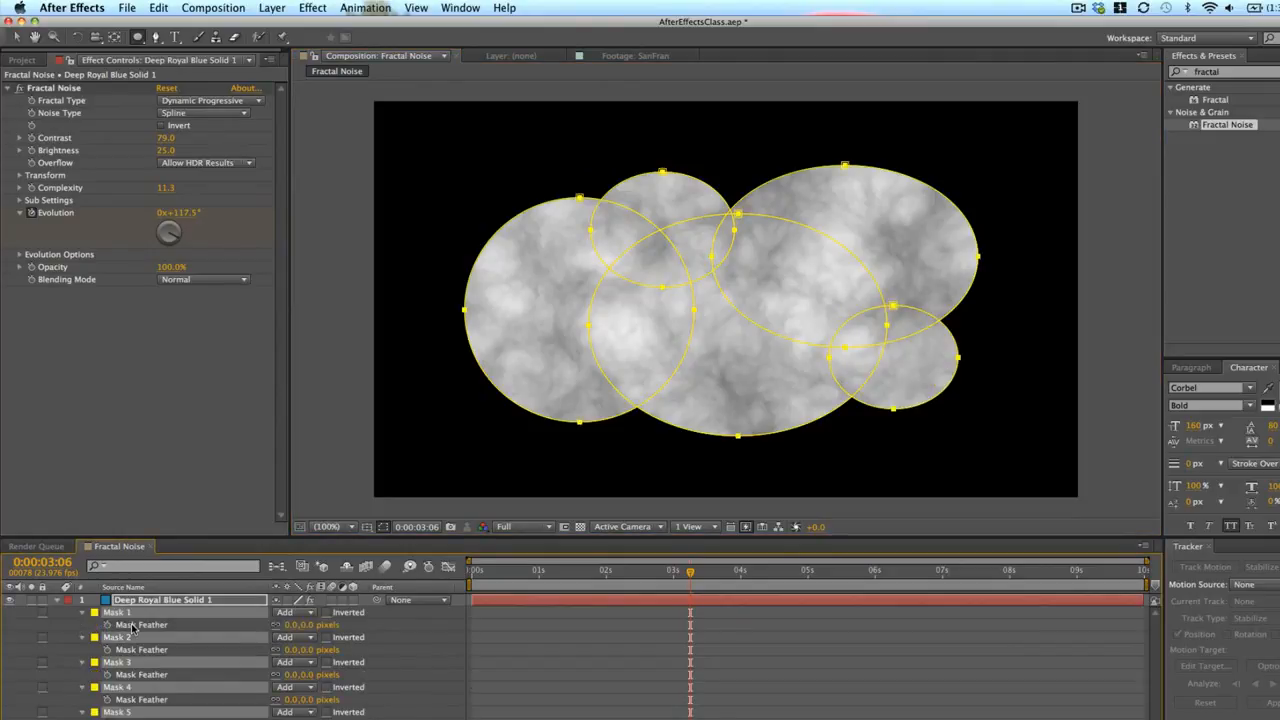
{"action": "left_click_drag", "start_coordinate": [314, 625], "coordinate": [356, 630]}
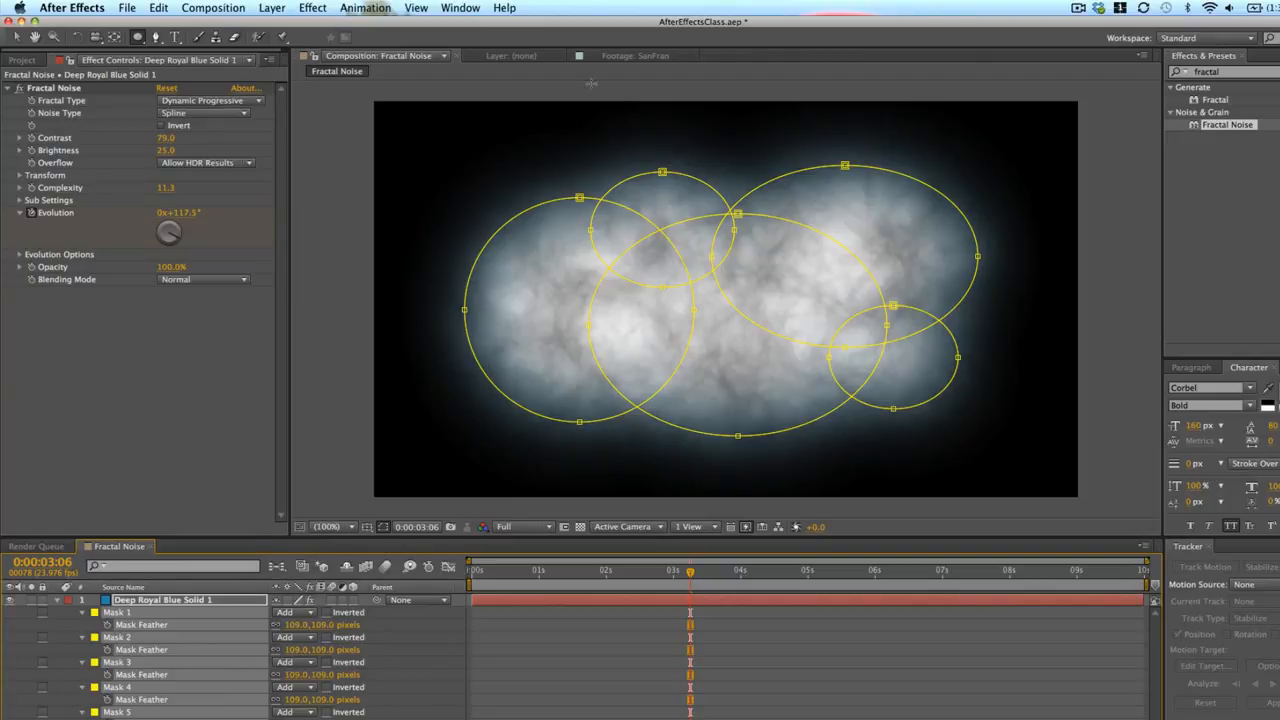
Change the color of the masked solid layer to white in its solid settings
{"action": "key", "text": "v"}
{"action": "left_click", "coordinate": [502, 600]}
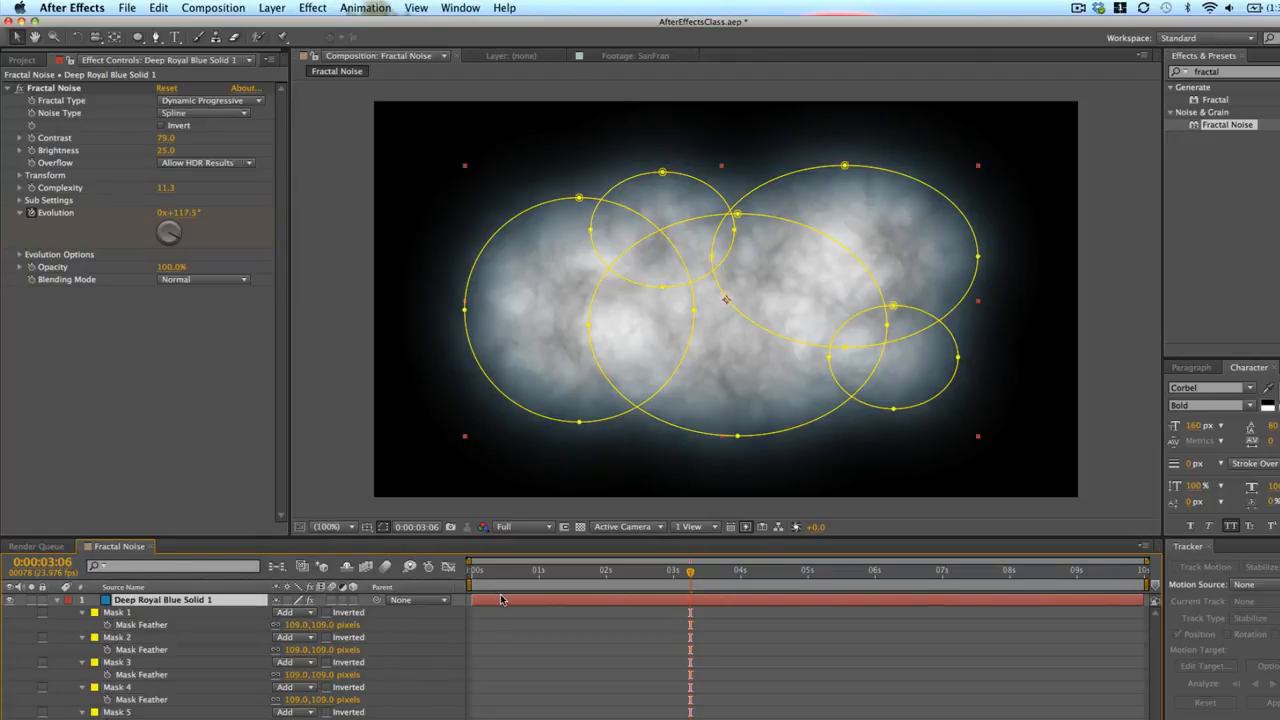
{"action": "left_click", "coordinate": [269, 7]}
{"action": "left_click", "coordinate": [297, 40]}
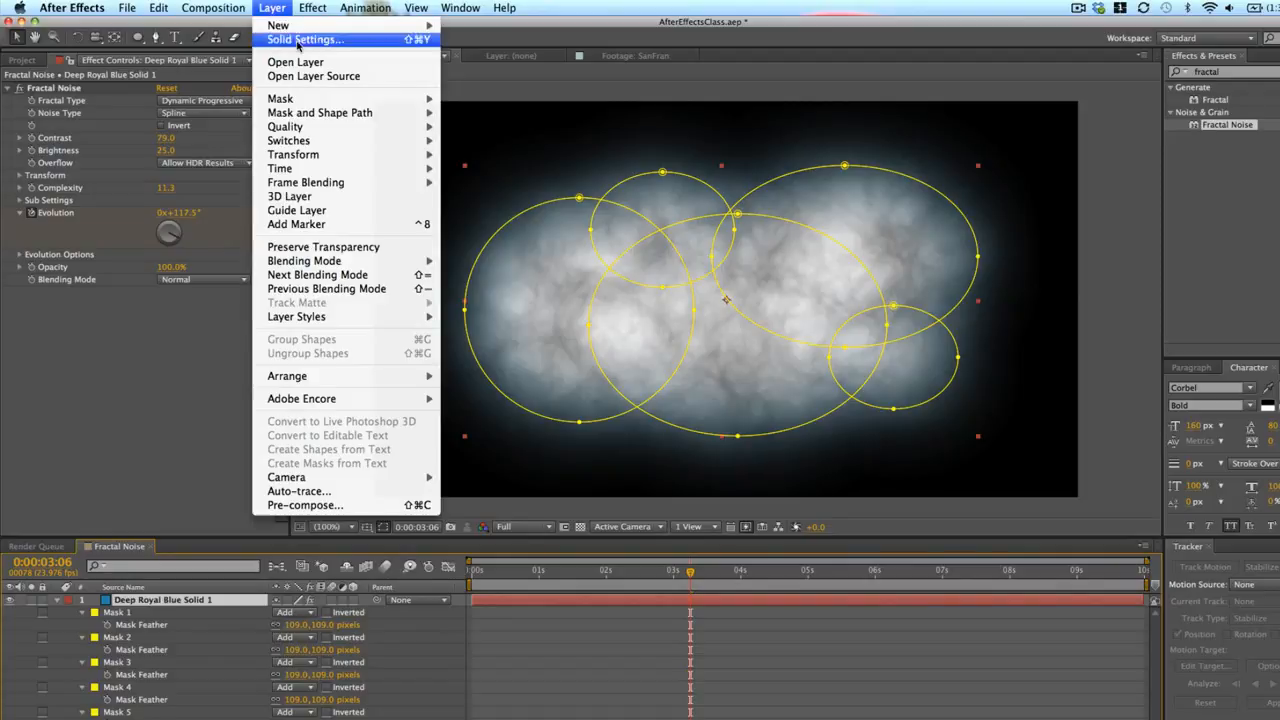
{"action": "left_click", "coordinate": [440, 379]}
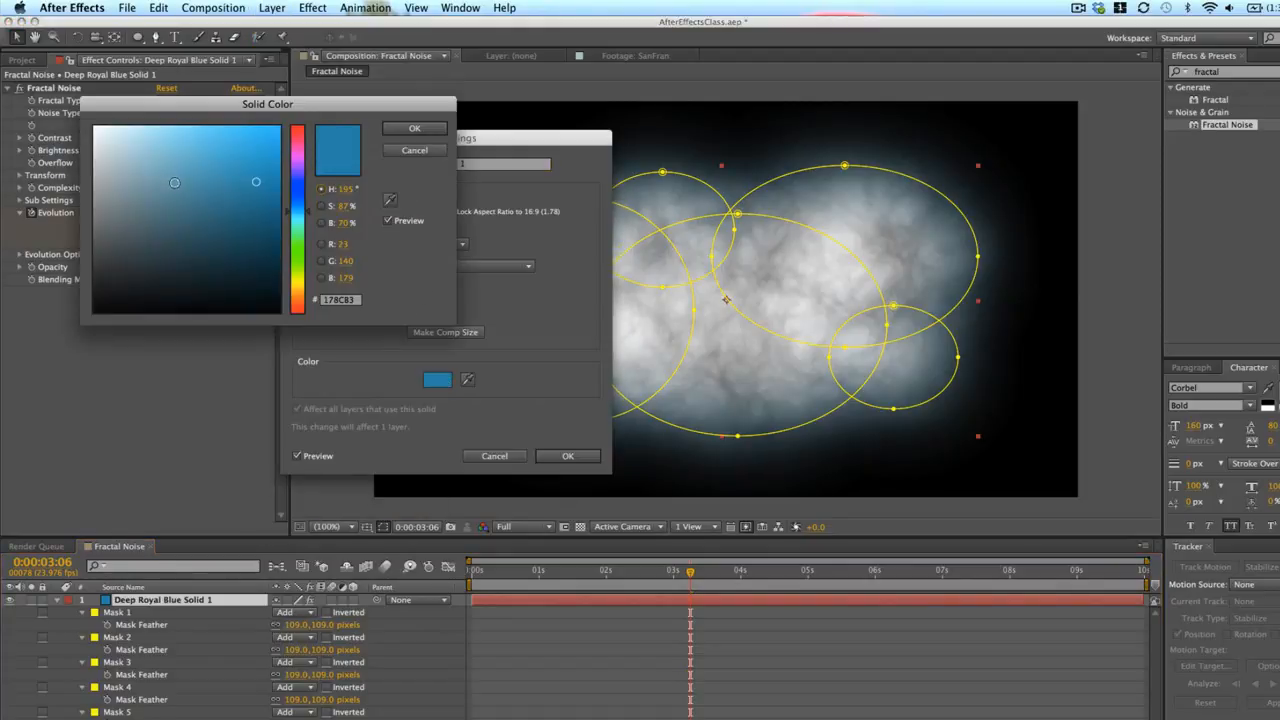
{"action": "left_click_drag", "start_coordinate": [175, 183], "coordinate": [94, 127]}
{"action": "left_click", "coordinate": [414, 130]}
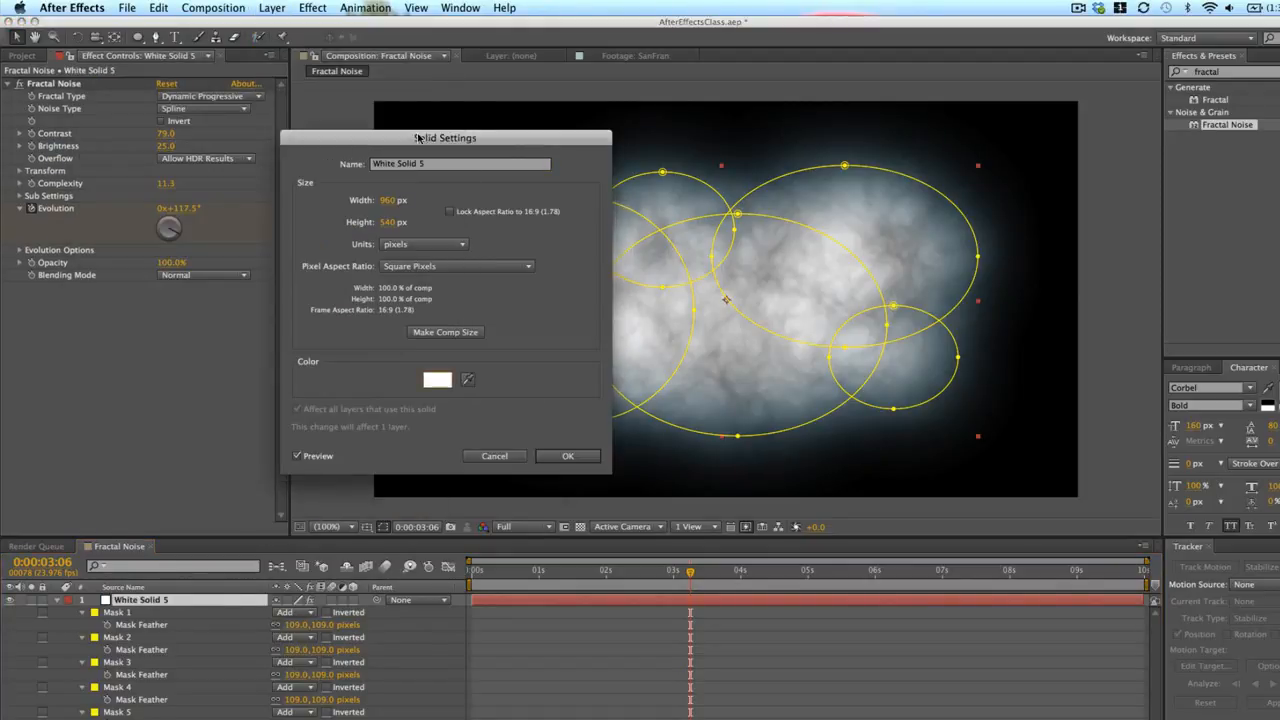
{"action": "left_click", "coordinate": [590, 457]}
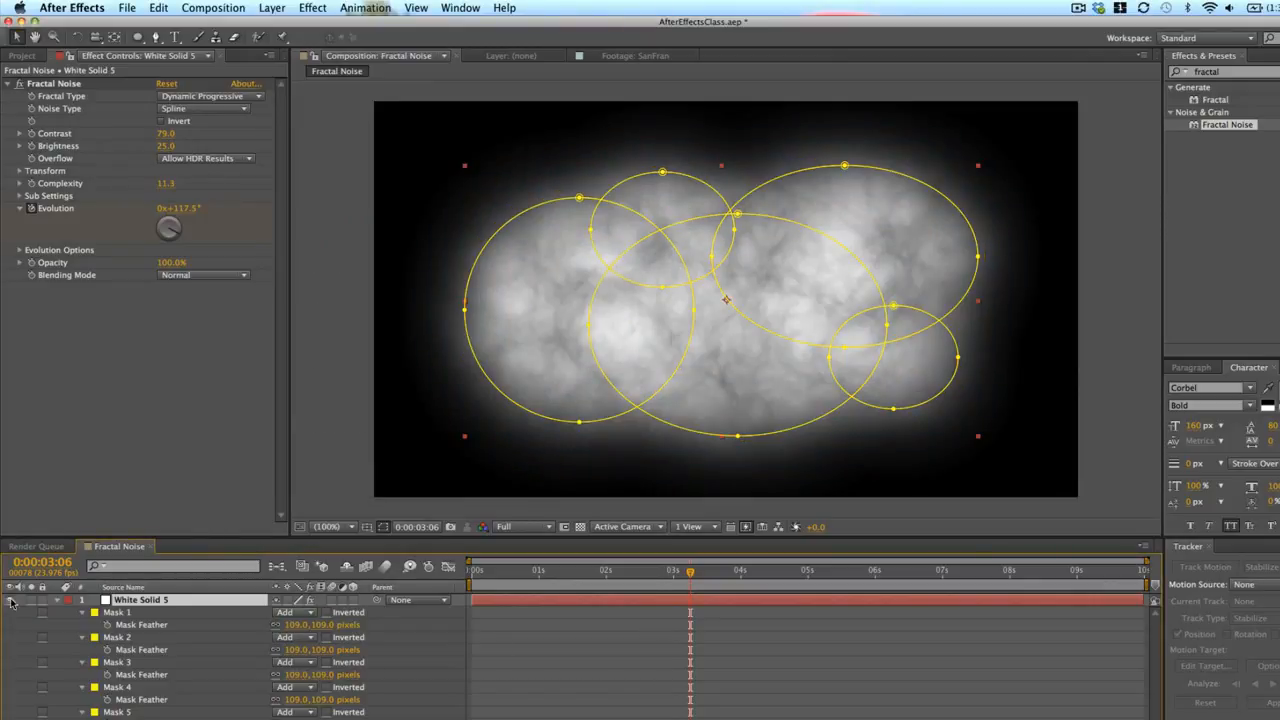
Collapse the white solid's properties, deselect everything and preview the feathered cloud animation
{"action": "left_click", "coordinate": [58, 600]}
{"action": "key", "text": "super+shift+a"}
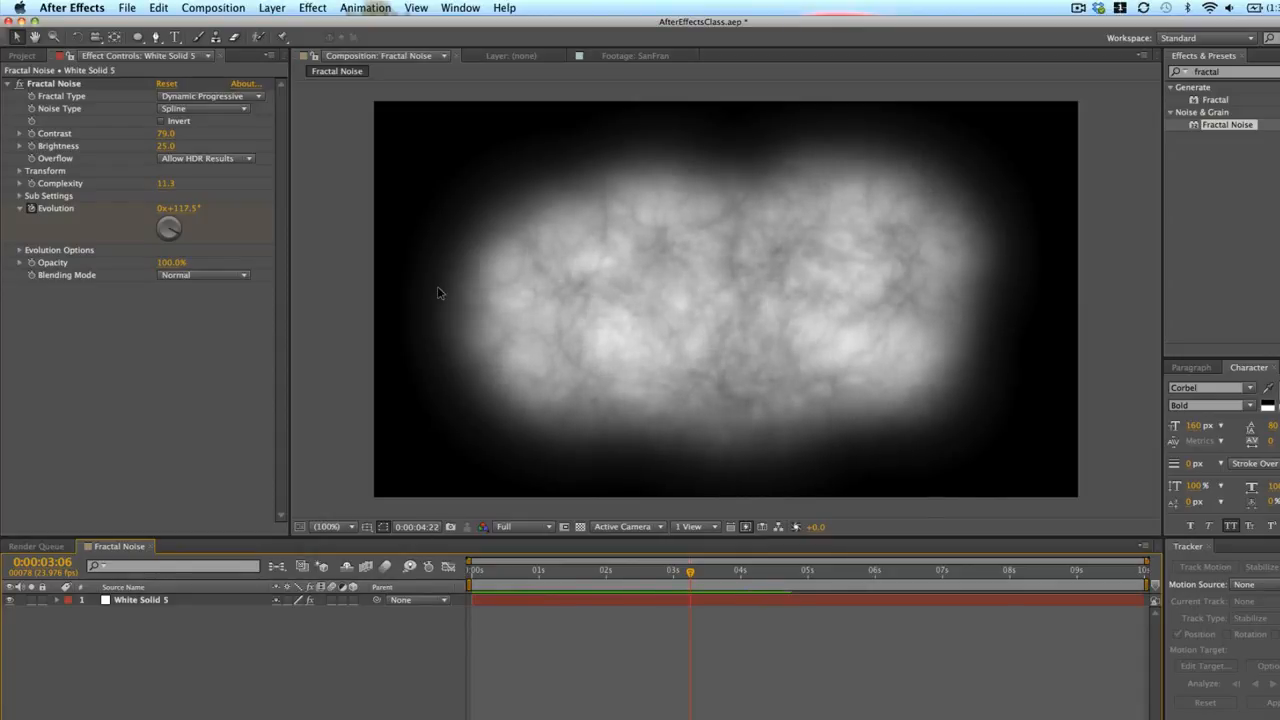
{"action": "key", "text": "space"}
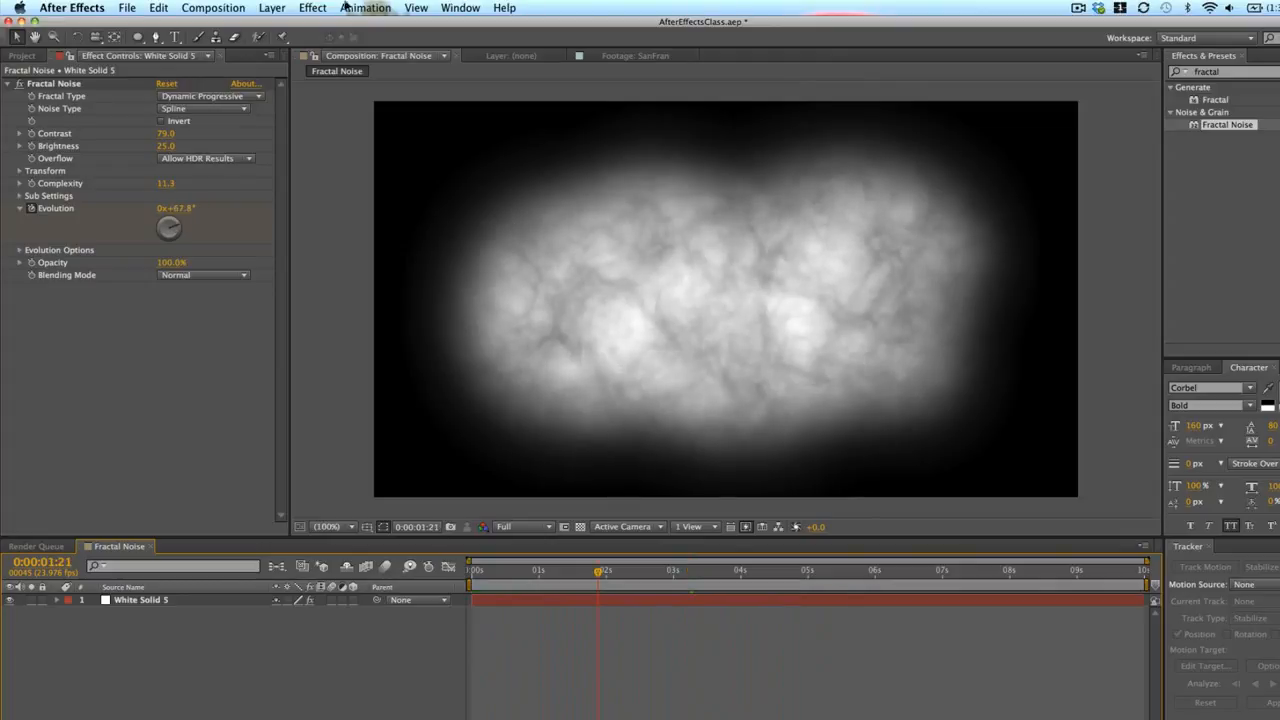
Create a light blue 960 x 540 px solid and place it beneath the white cloud solid as a sky background
{"action": "left_click", "coordinate": [213, 7]}
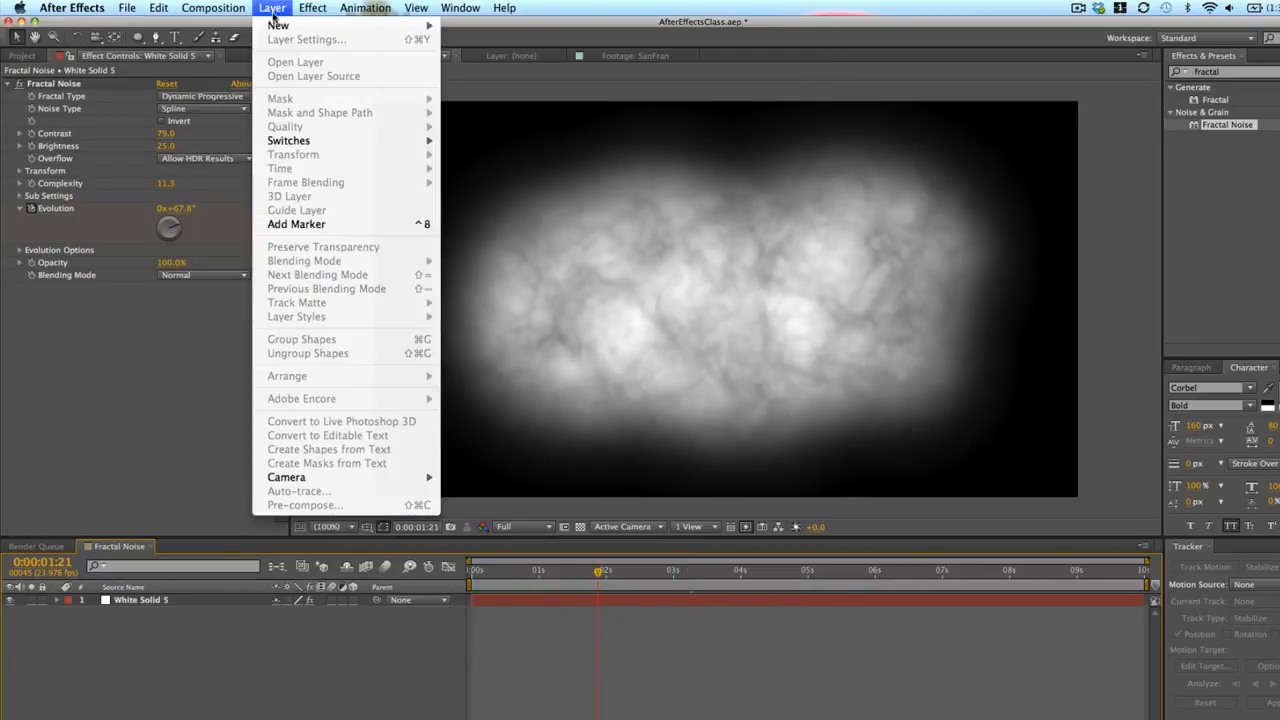
{"action": "mouse_move", "coordinate": [284, 30]}
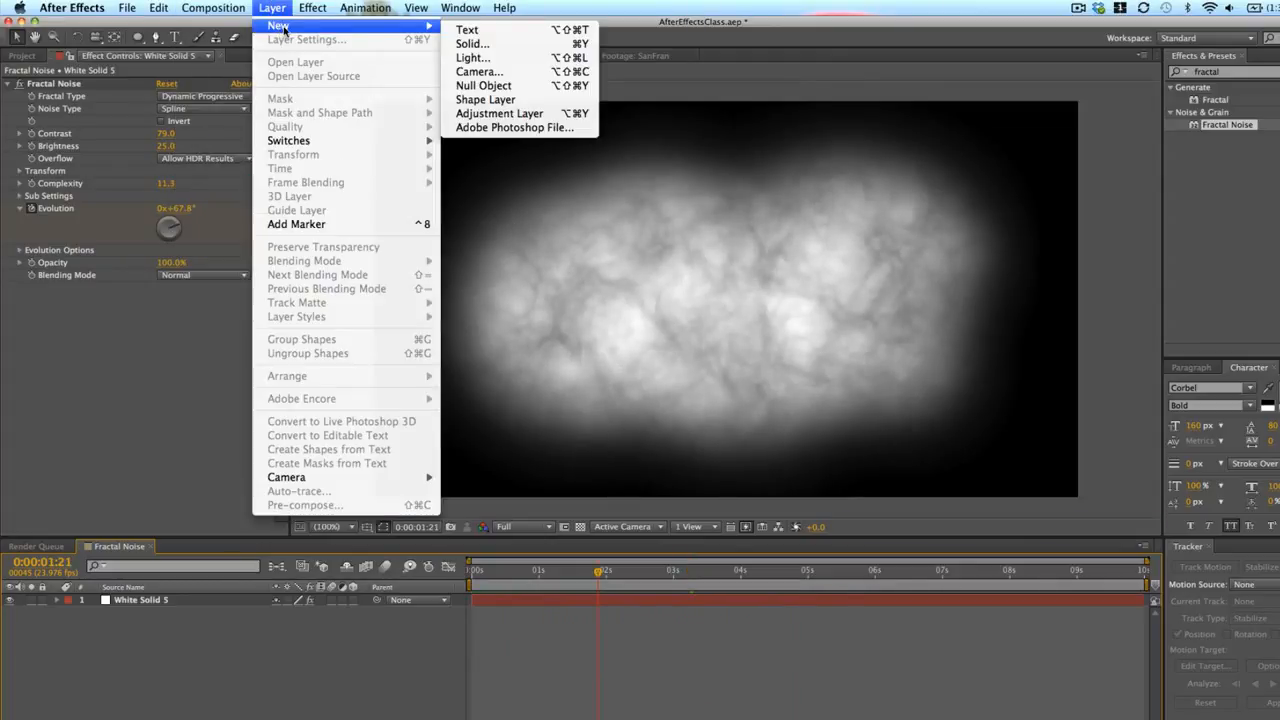
{"action": "left_click", "coordinate": [473, 44]}
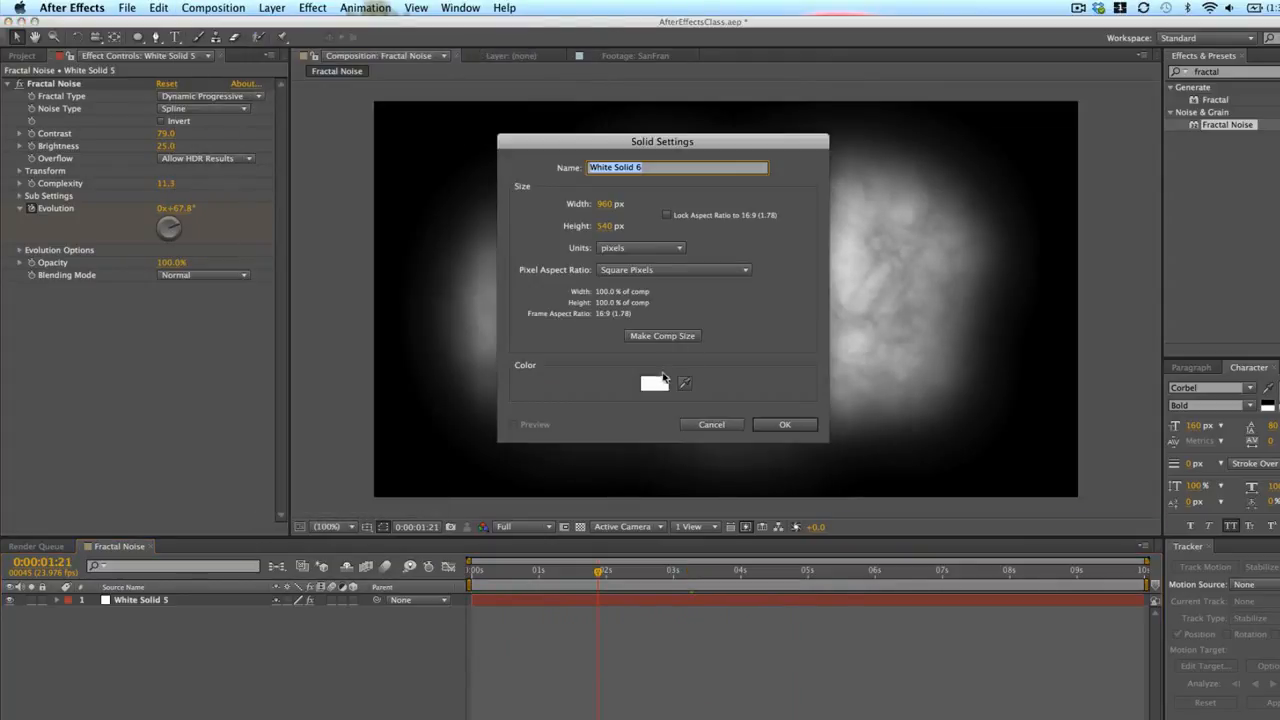
{"action": "left_click", "coordinate": [663, 378]}
{"action": "left_click_drag", "start_coordinate": [300, 220], "coordinate": [301, 205]}
{"action": "left_click_drag", "start_coordinate": [195, 146], "coordinate": [165, 116]}
{"action": "left_click", "coordinate": [414, 128]}
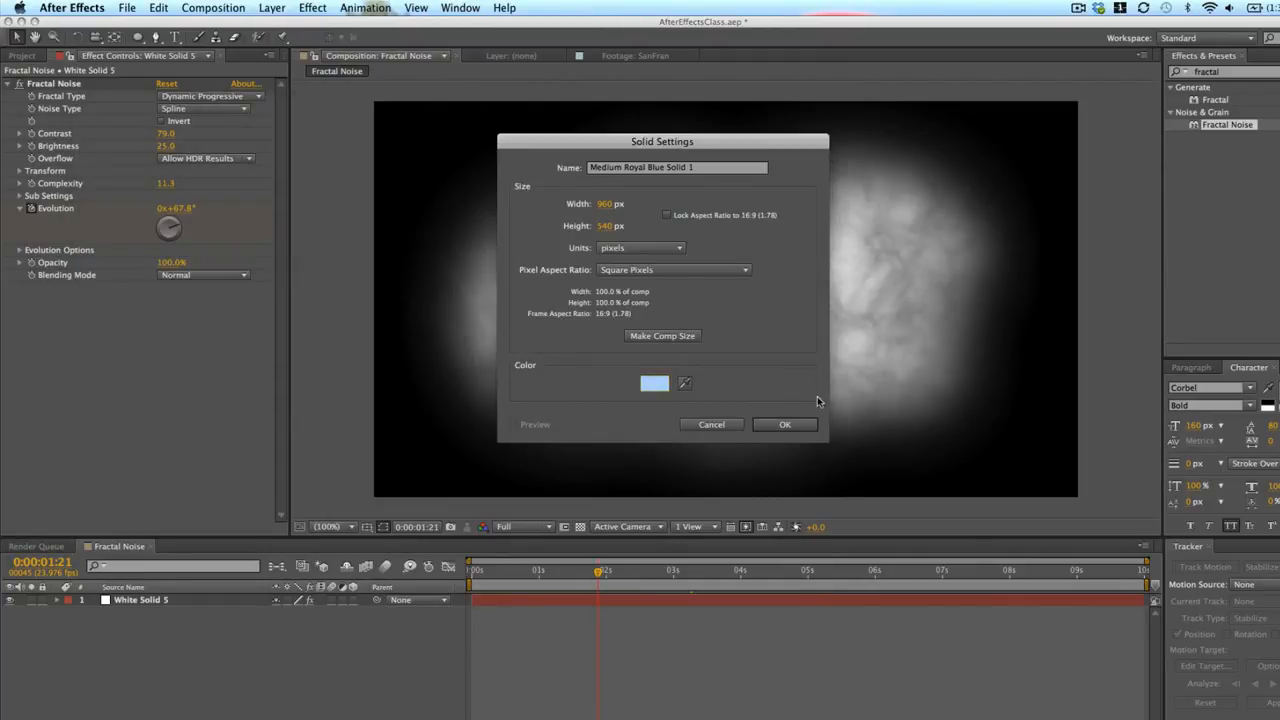
{"action": "left_click", "coordinate": [785, 424]}
{"action": "left_click_drag", "start_coordinate": [176, 600], "coordinate": [163, 630]}
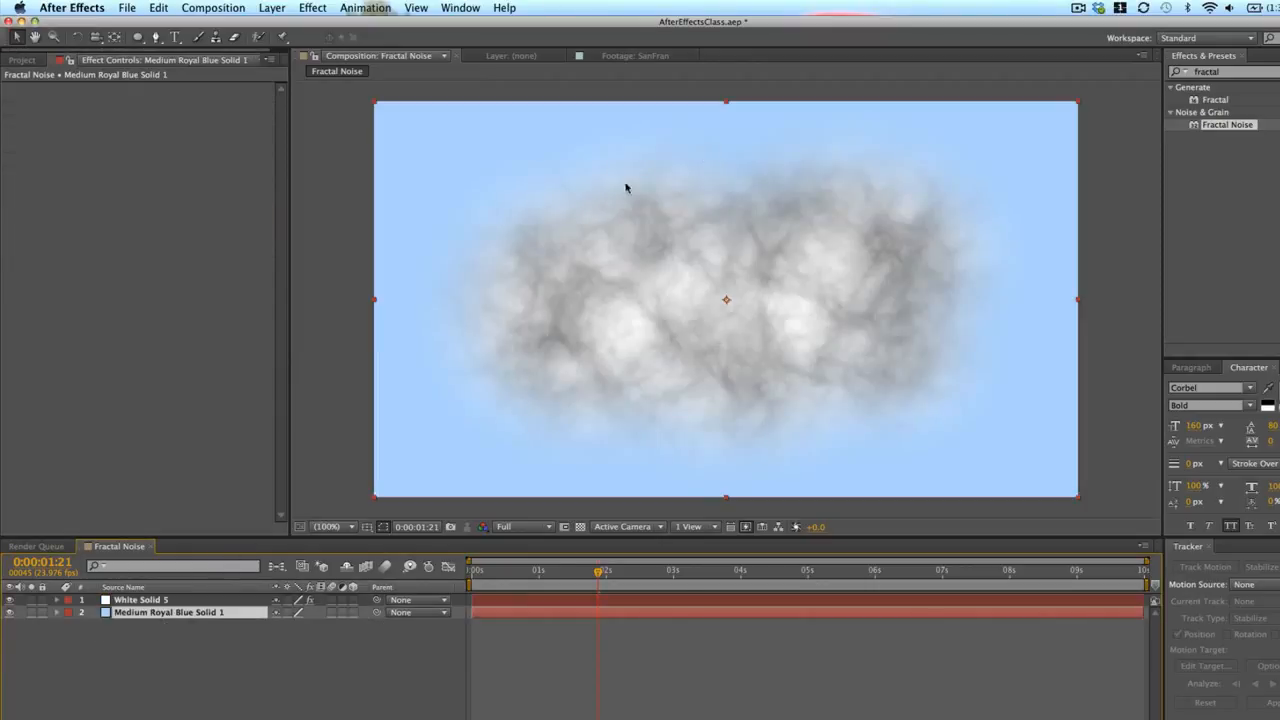
{"action": "left_click", "coordinate": [551, 600]}
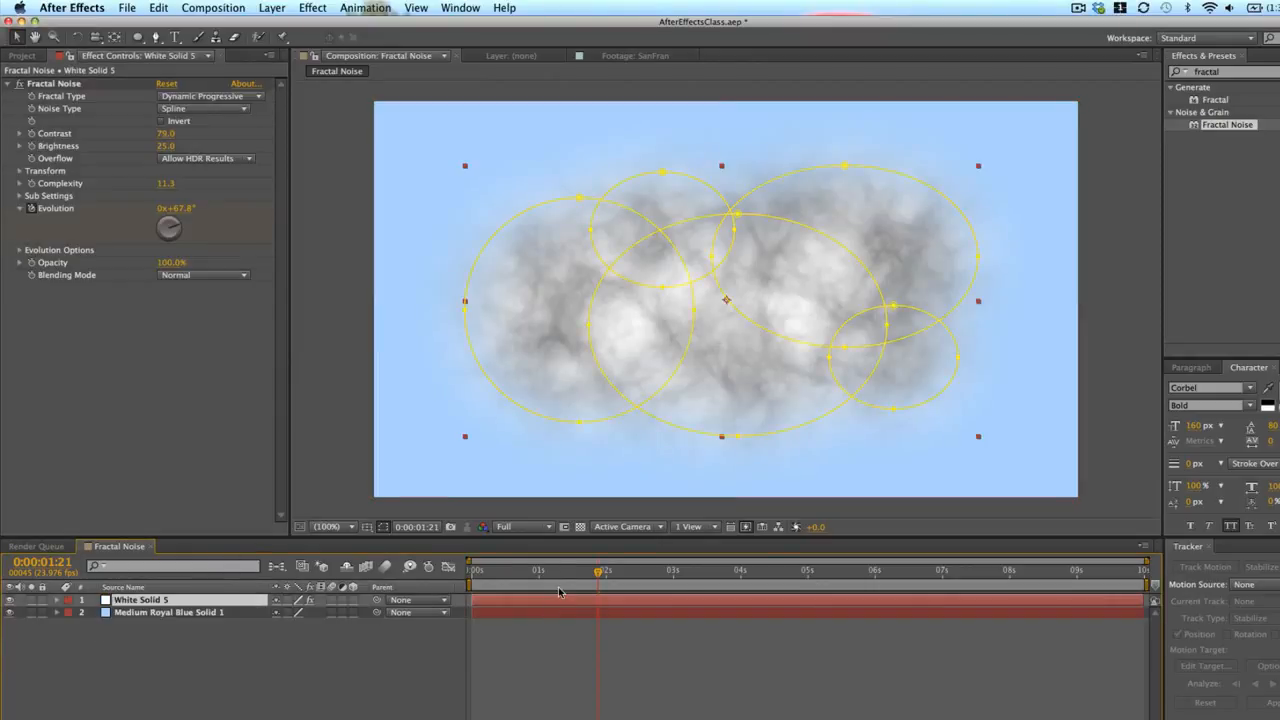
{"action": "left_click", "coordinate": [622, 695]}
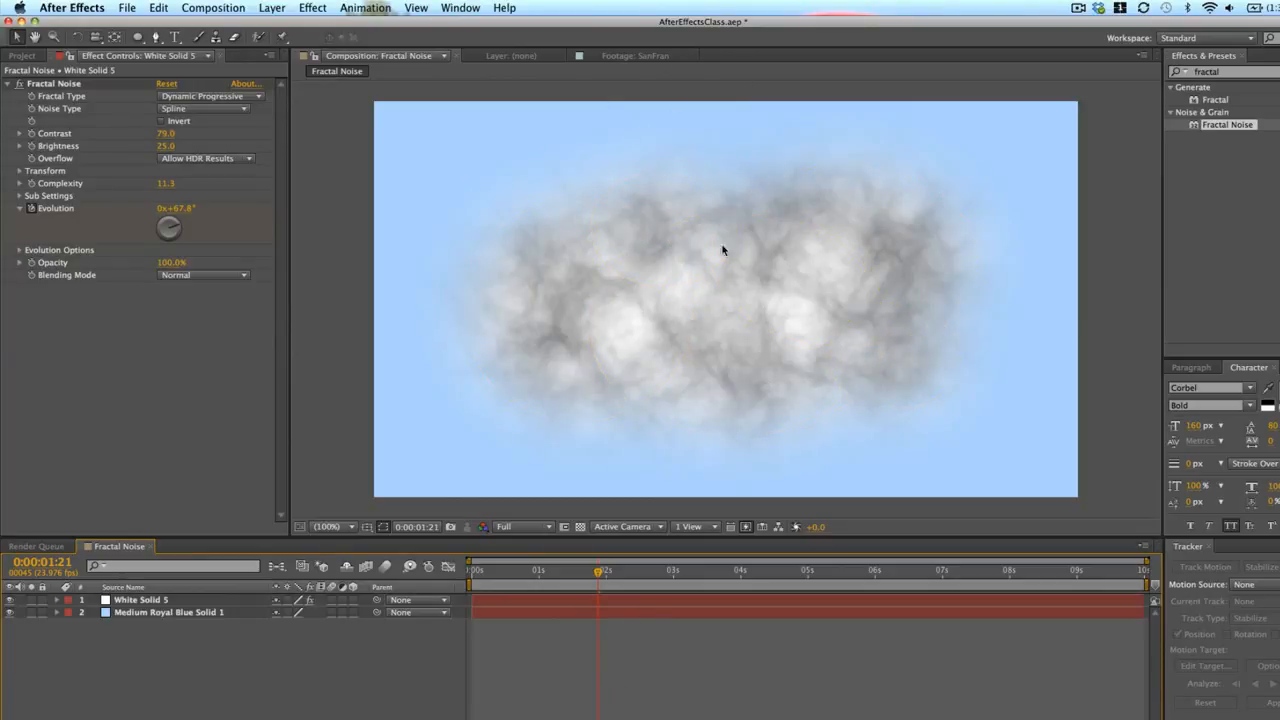
Show the layer blending modes, try Multiply and Lighten on the white cloud solid, and set it to Screen
{"action": "left_click", "coordinate": [193, 600]}
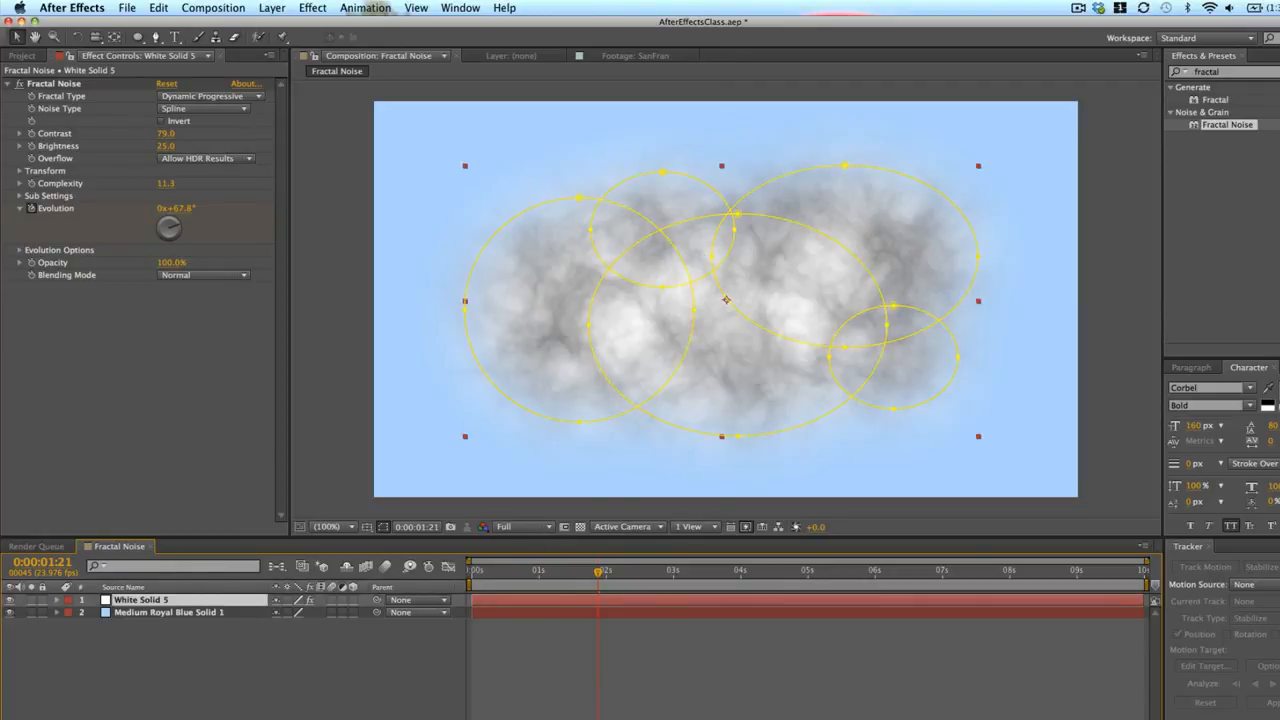
{"action": "key", "text": "F4"}
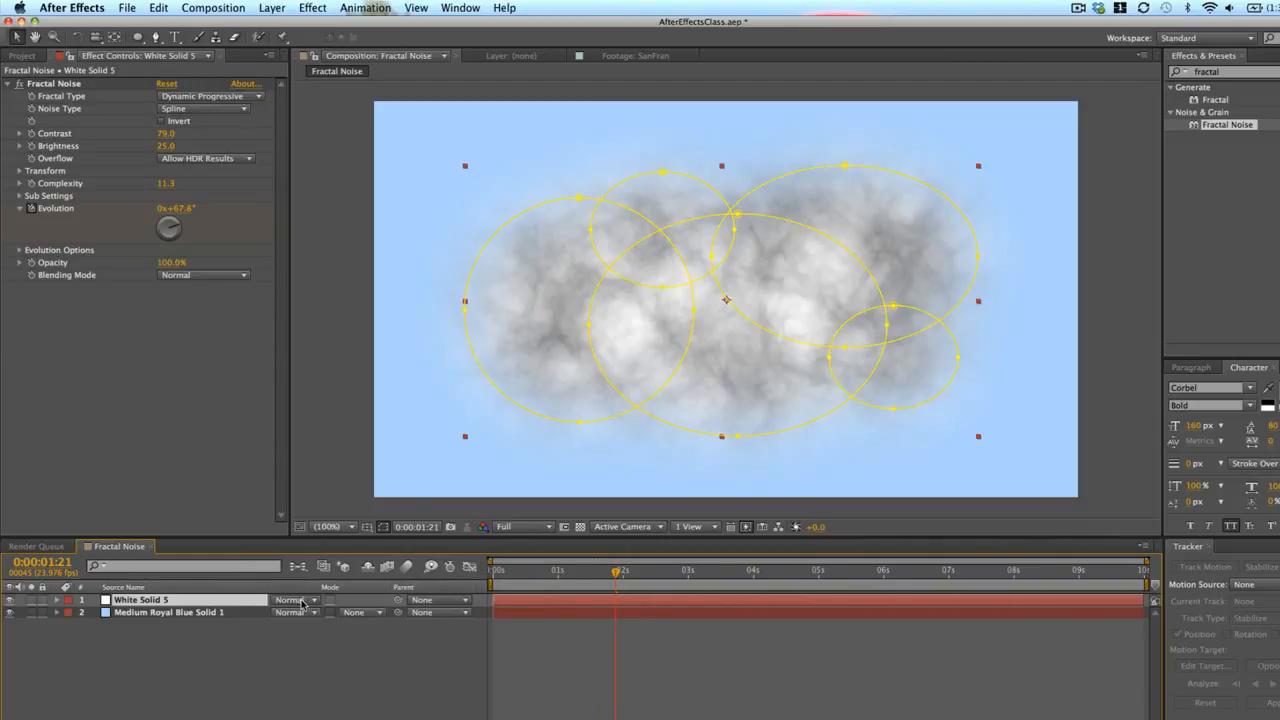
{"action": "left_click", "coordinate": [302, 601]}
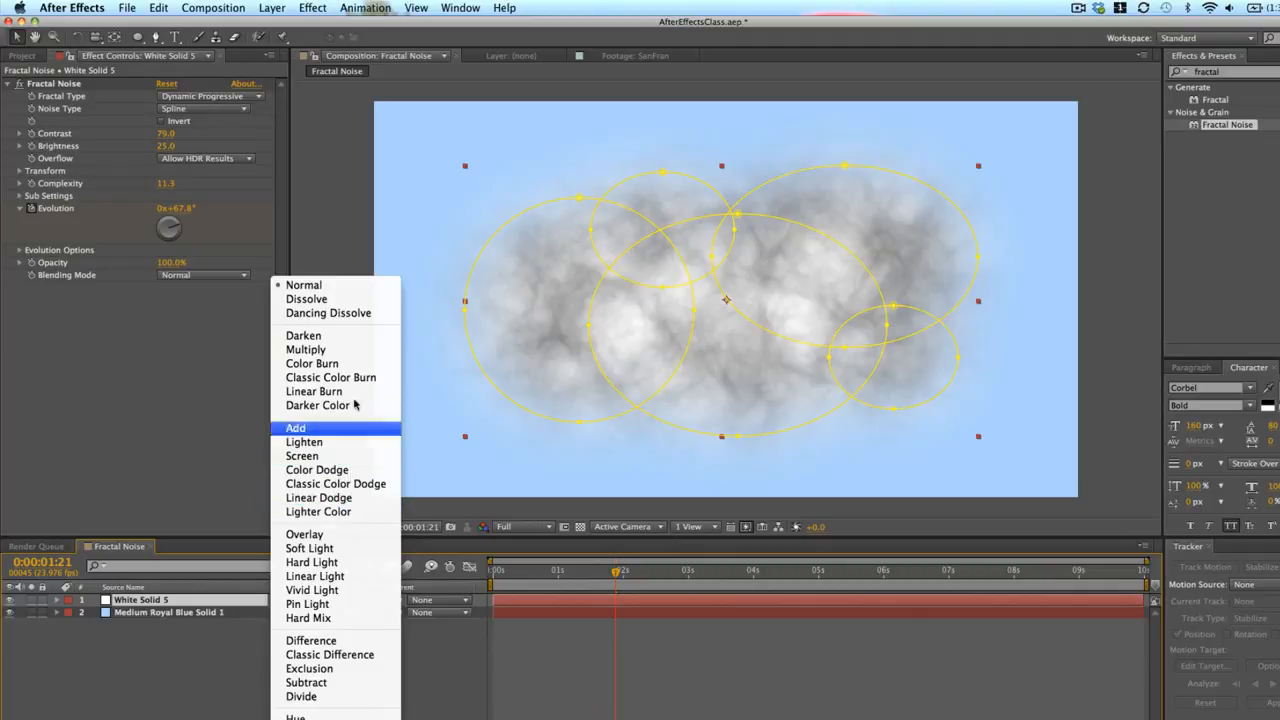
{"action": "left_click", "coordinate": [320, 349]}
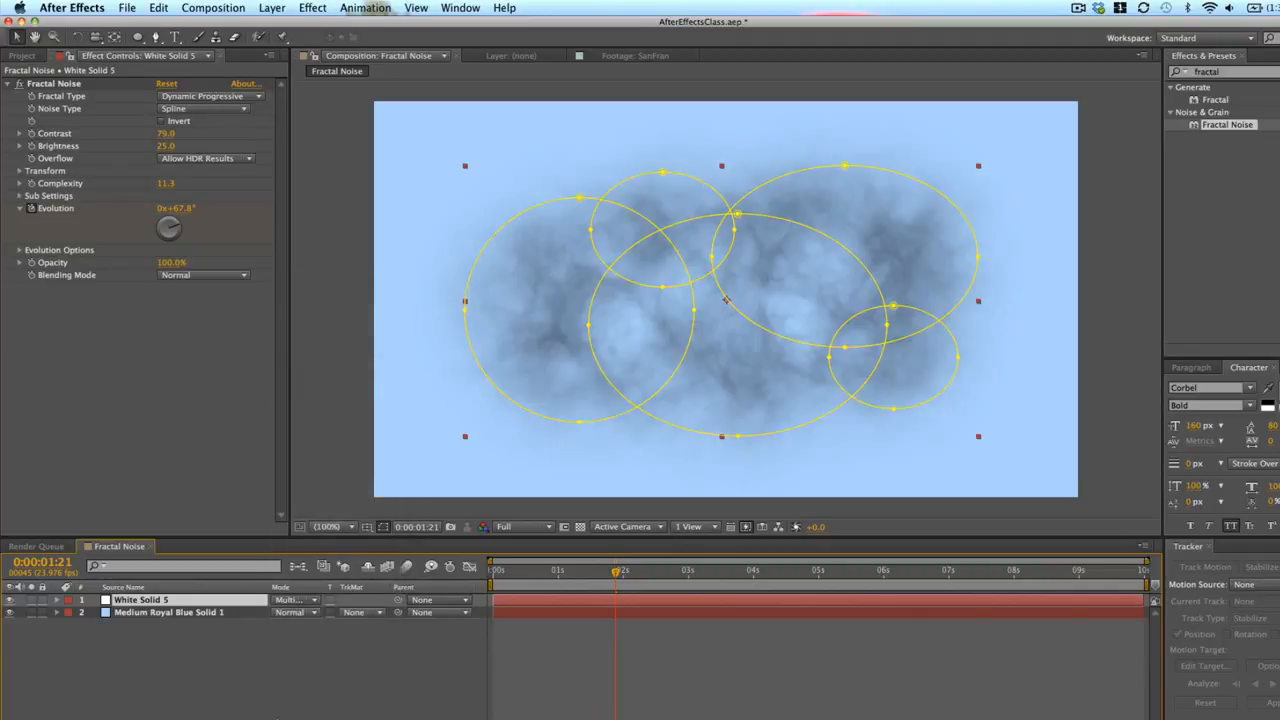
{"action": "left_click", "coordinate": [296, 601]}
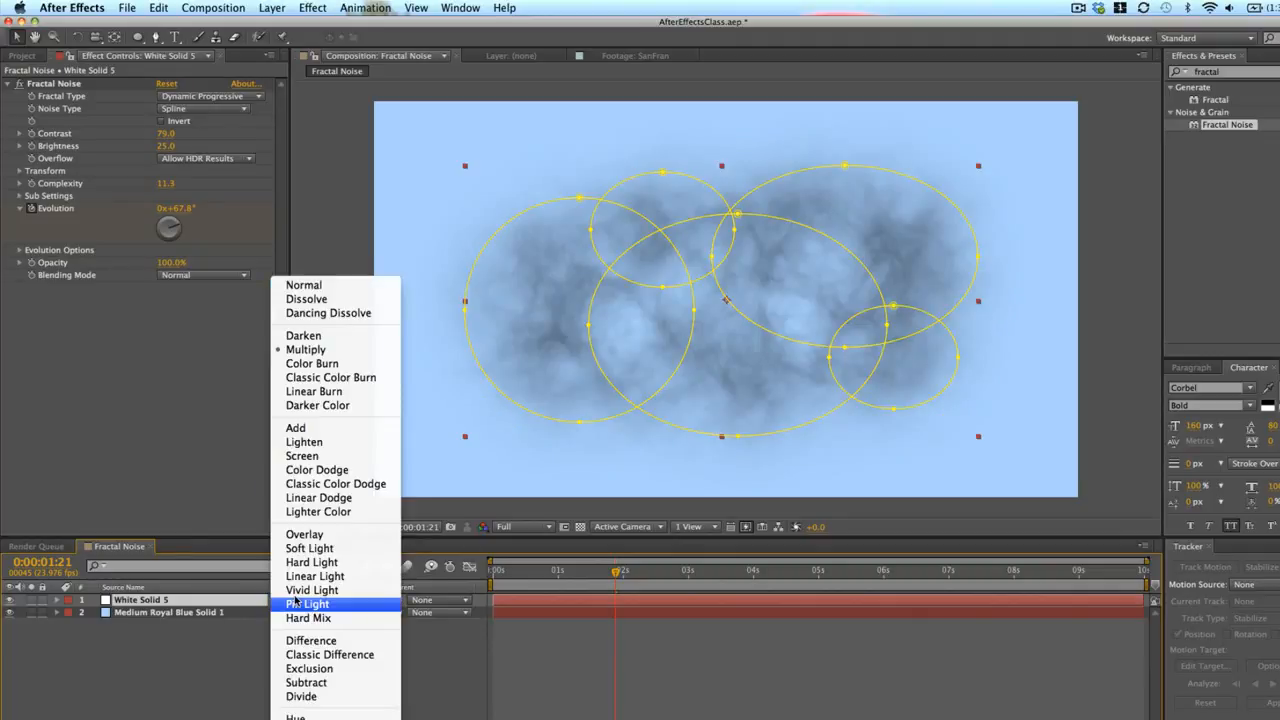
{"action": "left_click", "coordinate": [300, 438]}
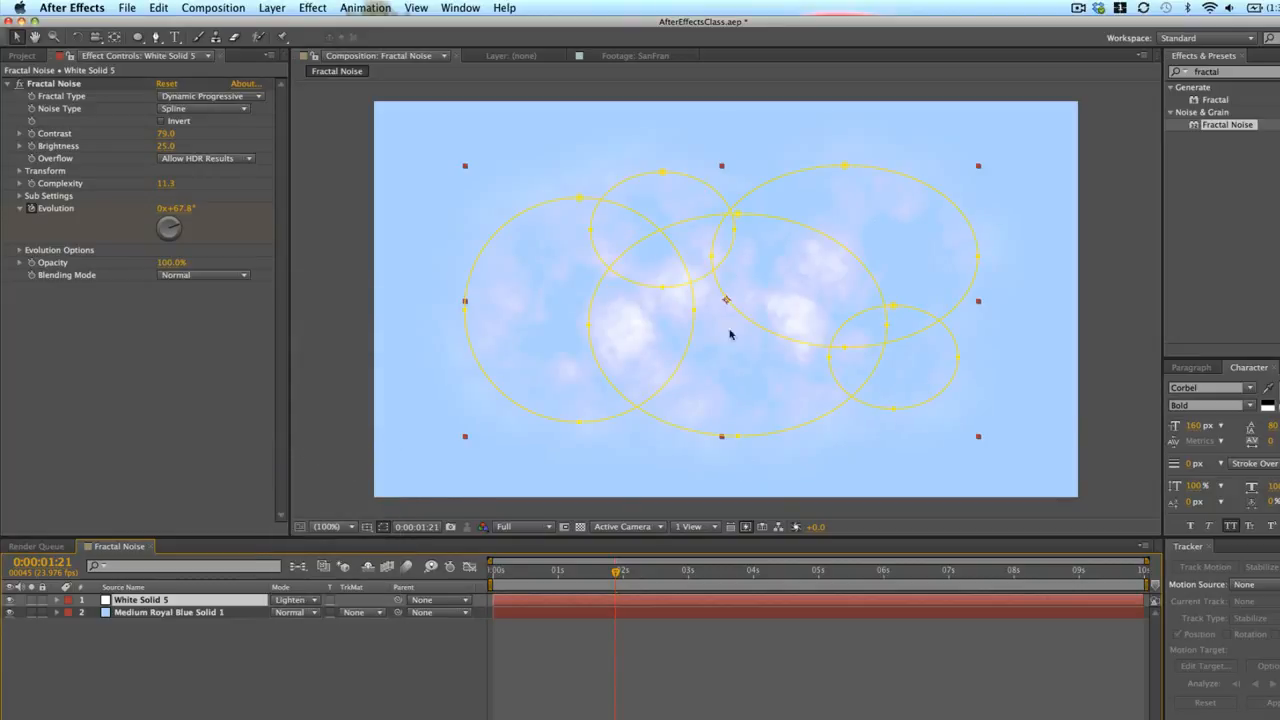
{"action": "left_click", "coordinate": [312, 601]}
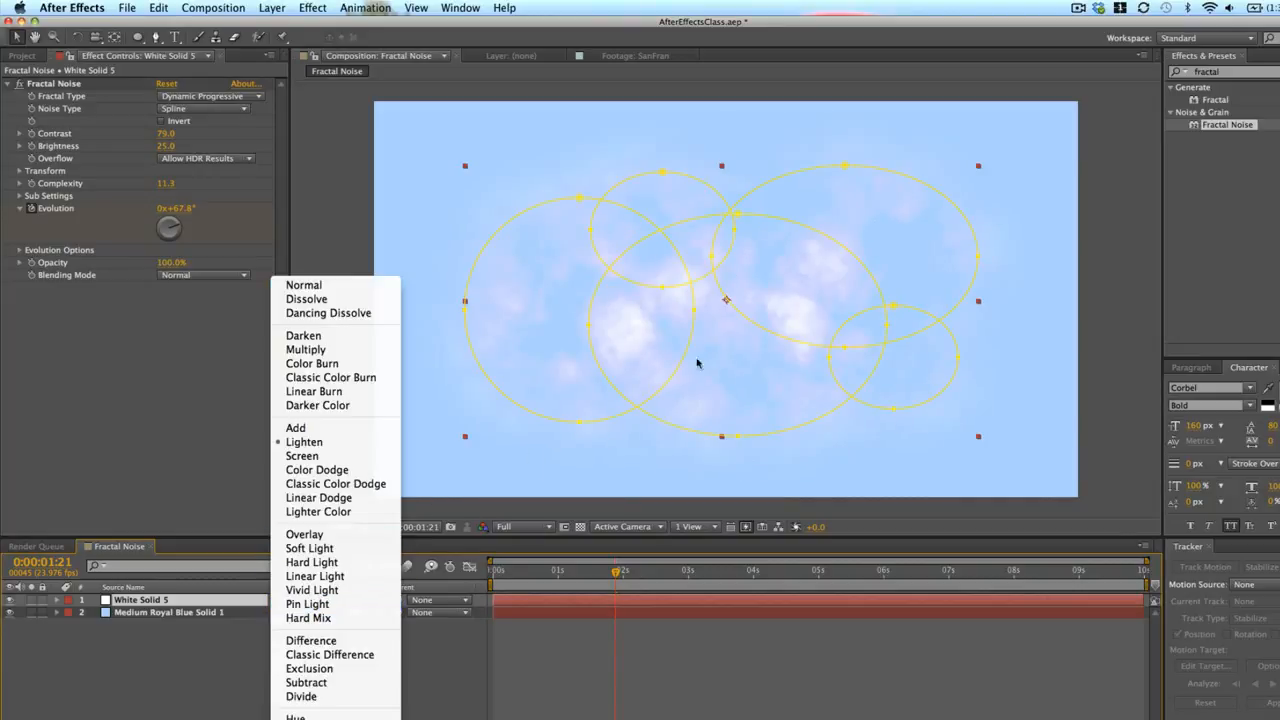
{"action": "left_click", "coordinate": [342, 456]}
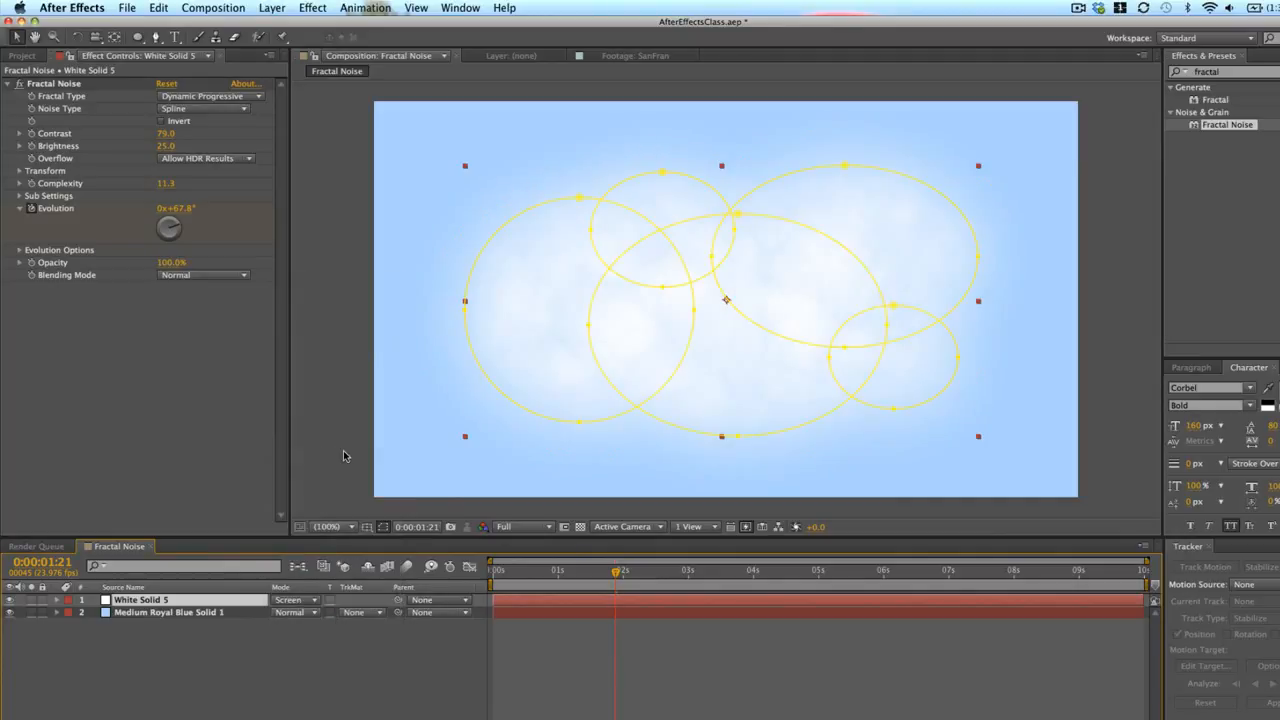
{"action": "mouse_move", "coordinate": [705, 380]}
{"action": "left_mouse_down"}
{"action": "mouse_move", "coordinate": [729, 323]}
{"action": "mouse_move", "coordinate": [711, 382]}
{"action": "left_mouse_up"}
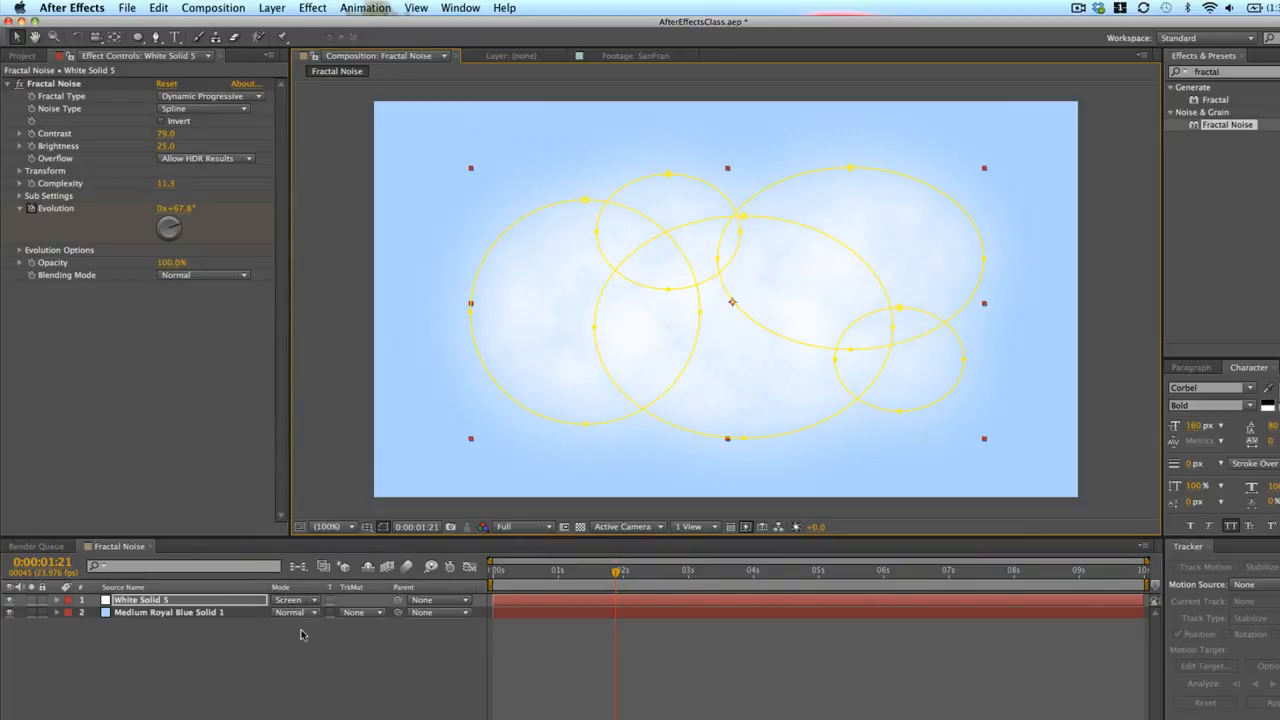
Cycle the white cloud solid through the available blending modes, set it to Overlay and deselect it to inspect the look
{"action": "left_click", "coordinate": [214, 602]}
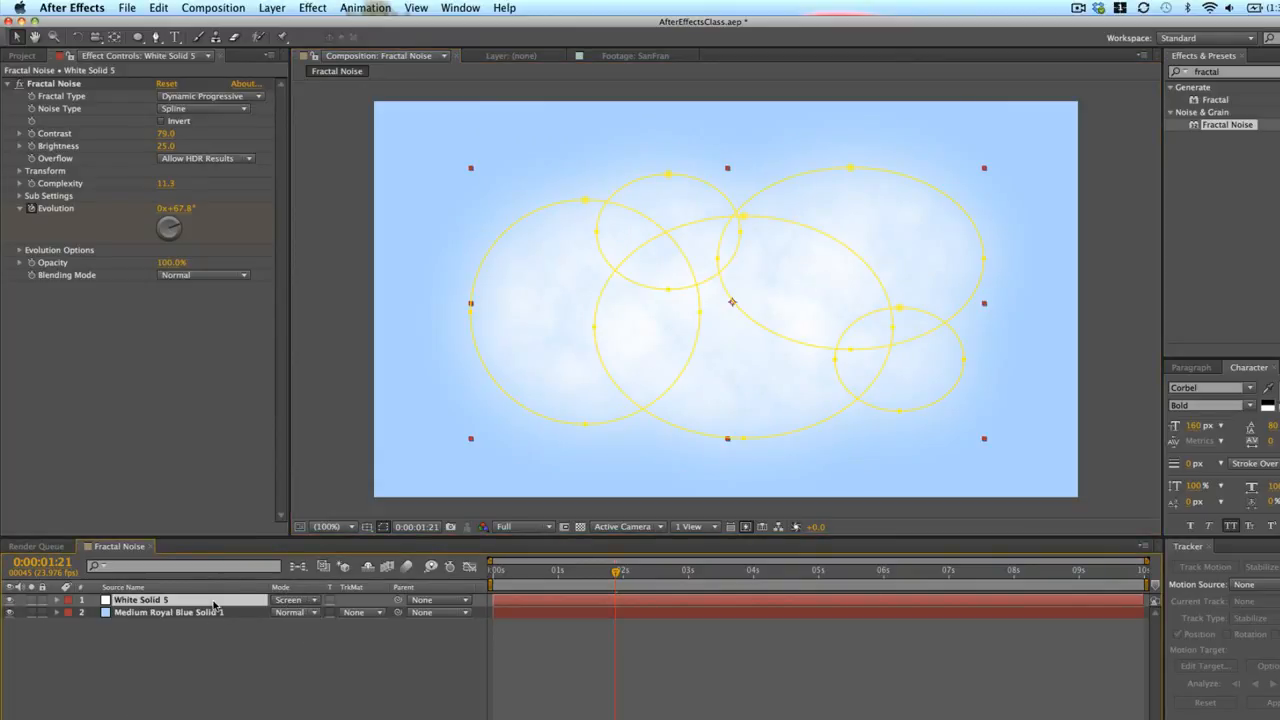
{"action": "key", "text": "shift+="}
{"action": "key", "text": "shift+="}
{"action": "key", "text": "shift+="}
{"action": "key", "text": "shift+="}
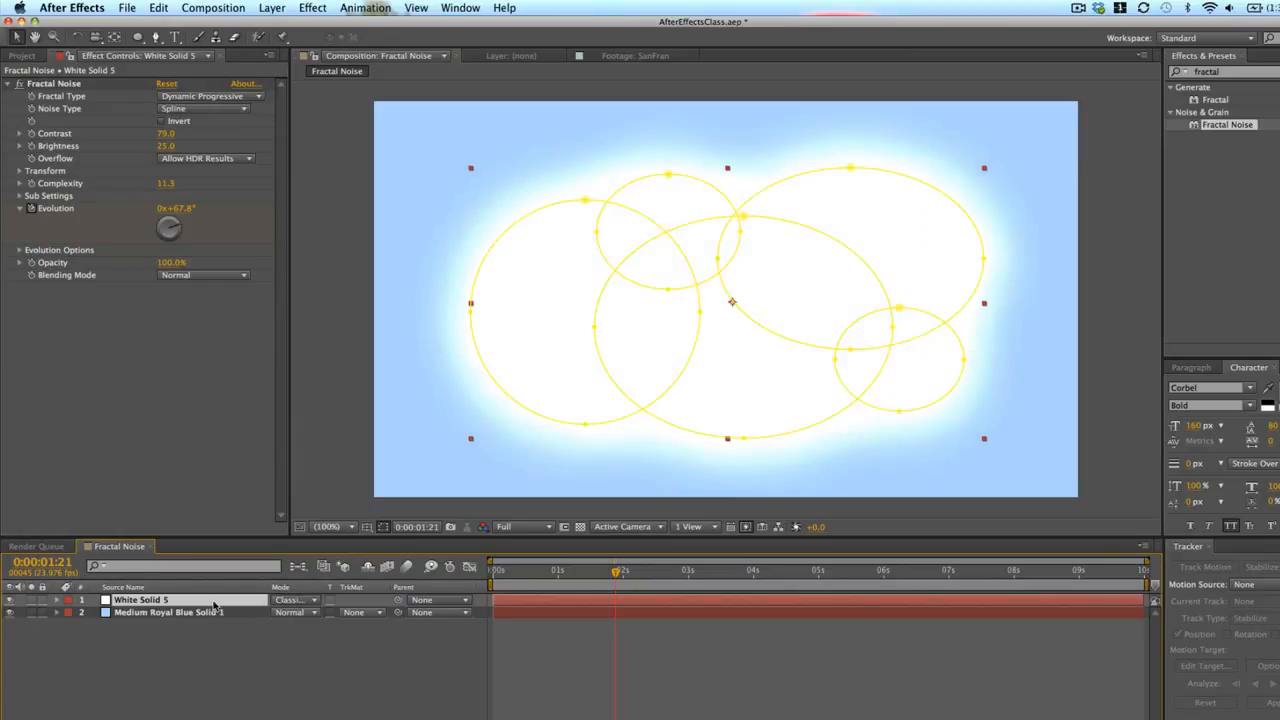
{"action": "key", "text": "shift+="}
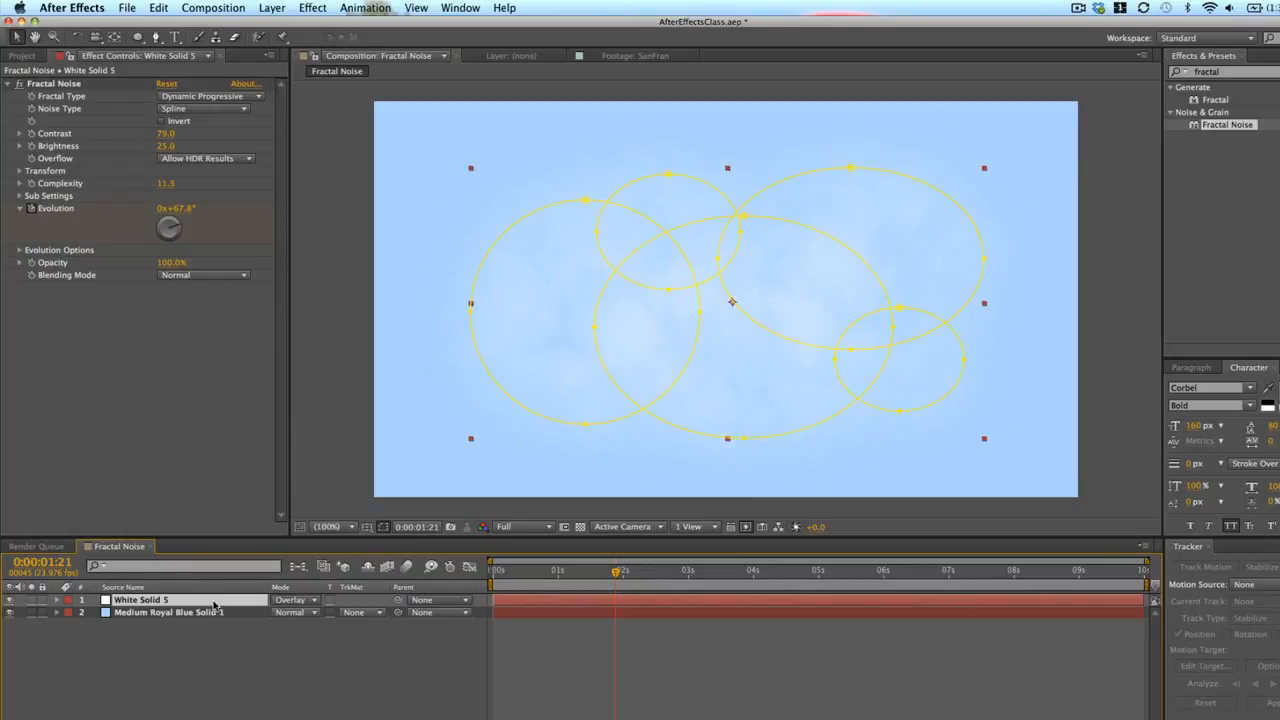
{"action": "key", "text": "shift+-"}
{"action": "key", "text": "shift+="}
{"action": "key", "text": "shift+="}
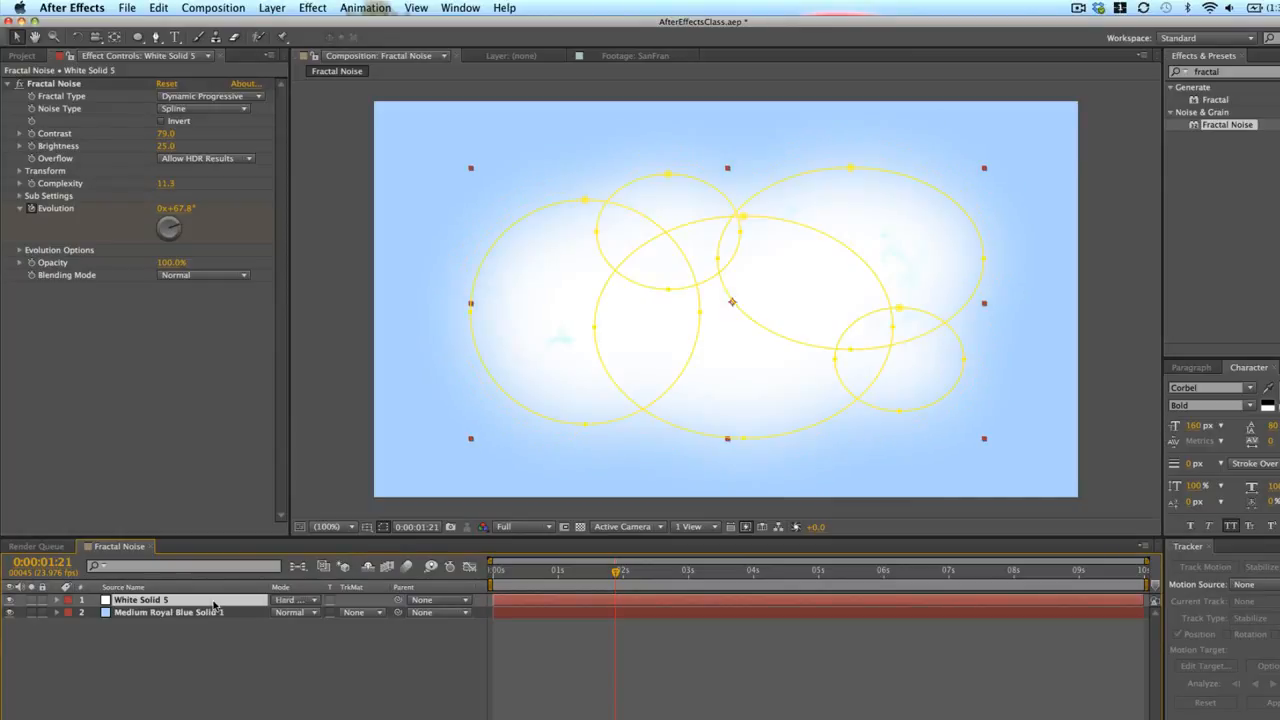
{"action": "key", "text": "shift+-"}
{"action": "key", "text": "shift+="}
{"action": "key", "text": "shift+="}
{"action": "key", "text": "shift+="}
{"action": "key", "text": "shift+="}
{"action": "key", "text": "shift+="}
{"action": "key", "text": "shift+="}
{"action": "key", "text": "shift+="}
{"action": "key", "text": "shift+="}
{"action": "key", "text": "shift+="}
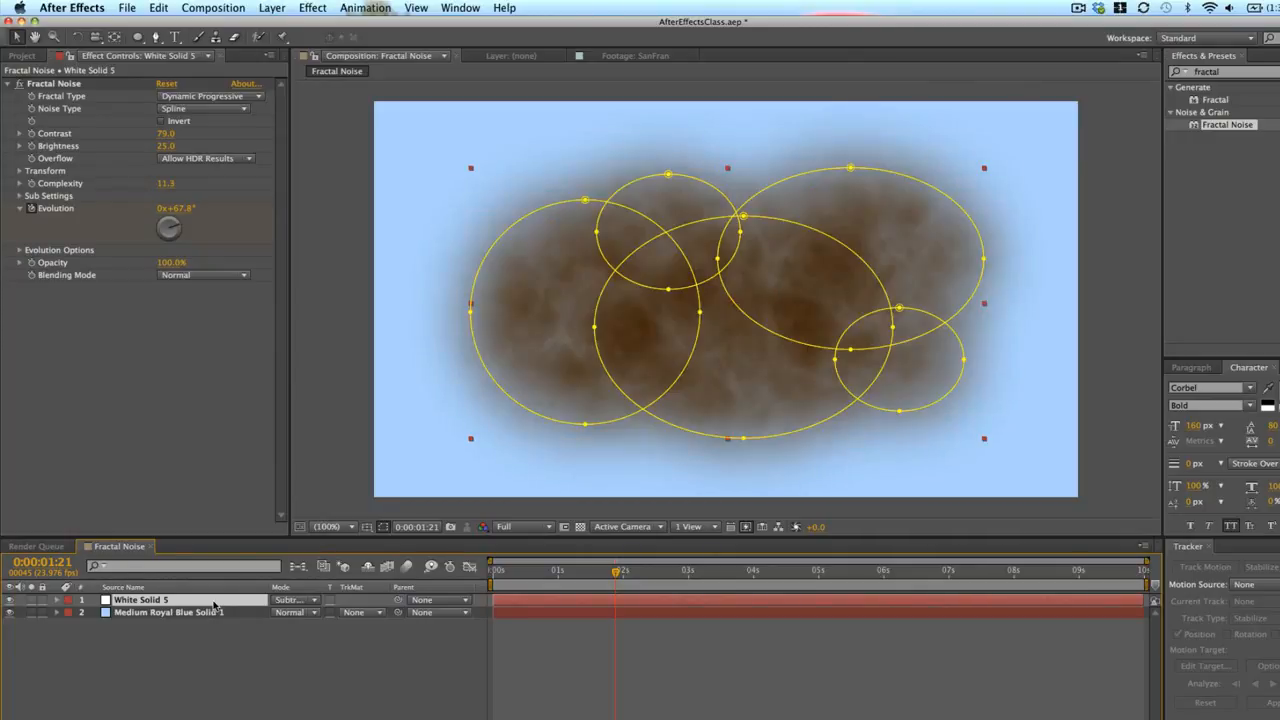
{"action": "key", "text": "shift+="}
{"action": "key", "text": "shift+="}
{"action": "key", "text": "shift+="}
{"action": "key", "text": "shift+="}
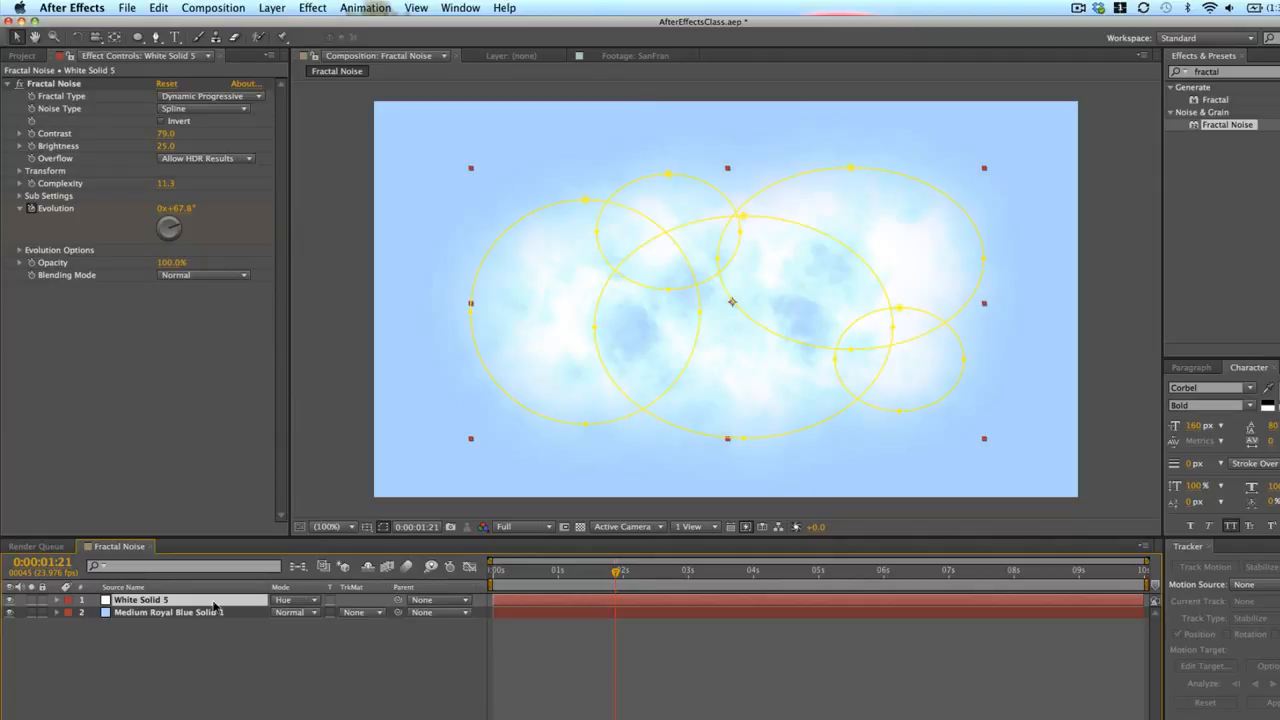
{"action": "key", "text": "shift+="}
{"action": "key", "text": "shift+="}
{"action": "key", "text": "shift+="}
{"action": "key", "text": "shift+="}
{"action": "key", "text": "shift+="}
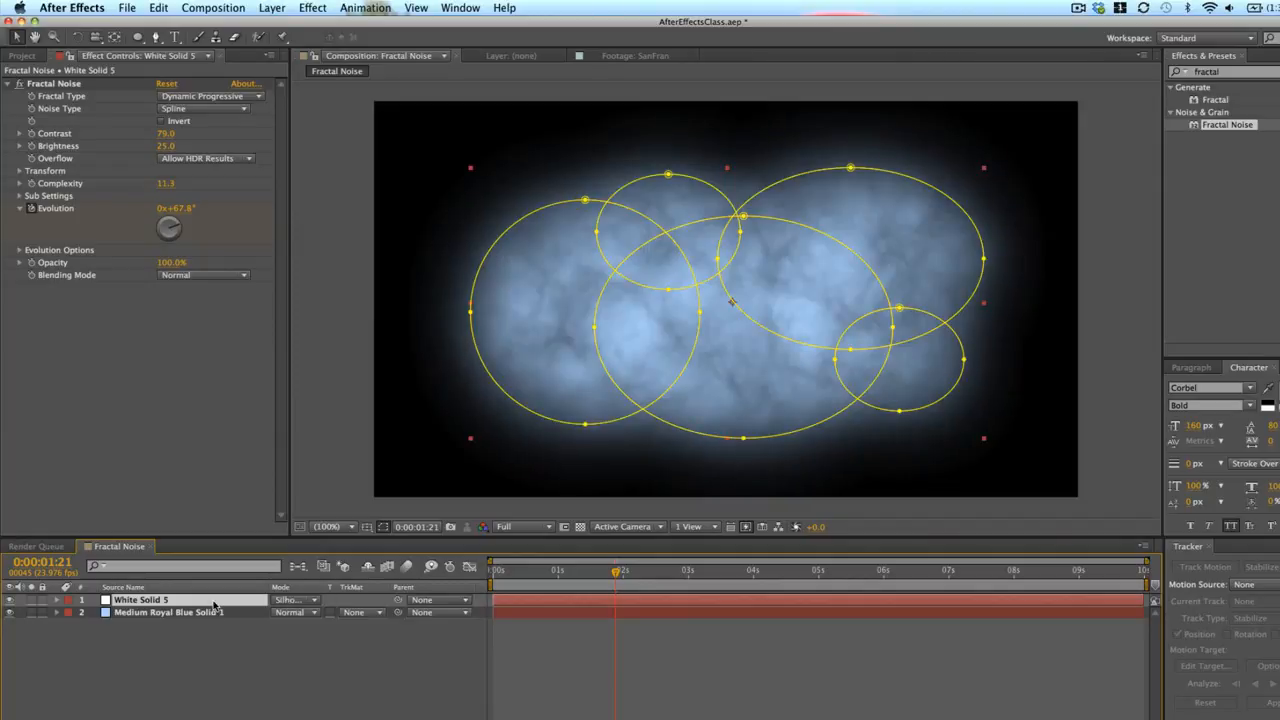
{"action": "key", "text": "shift+="}
{"action": "key", "text": "shift+="}
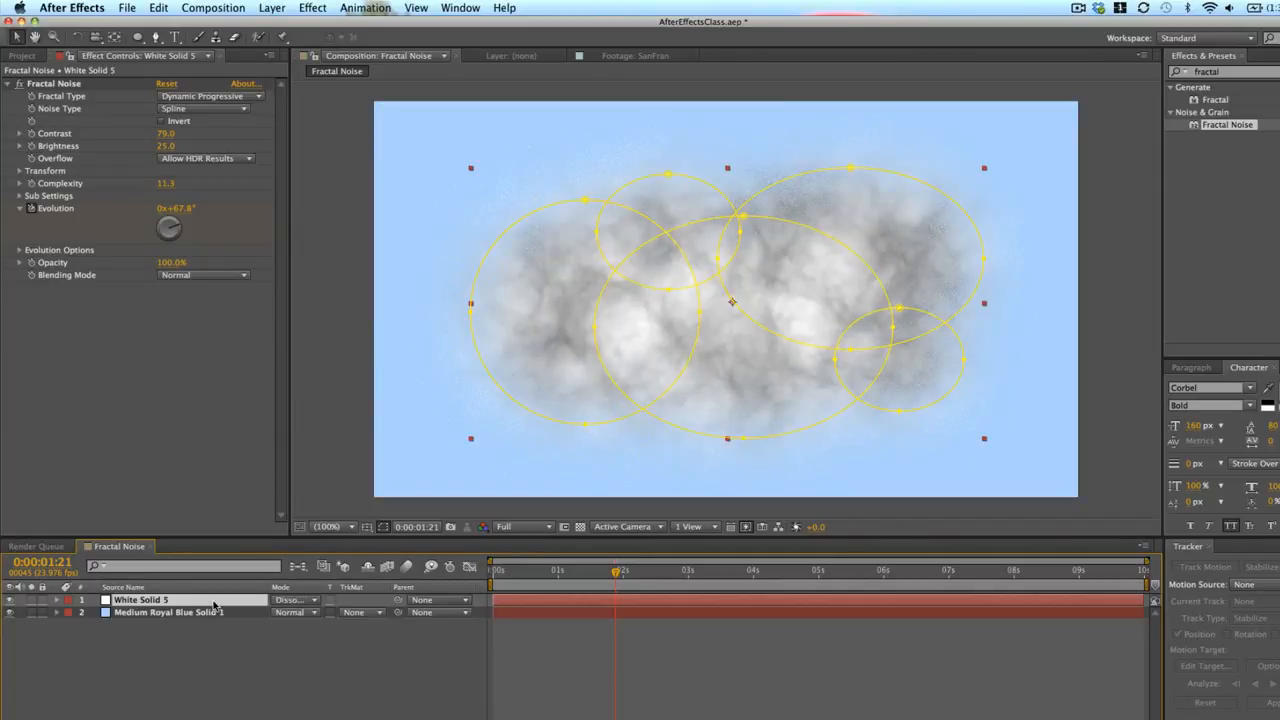
{"action": "key", "text": "shift+="}
{"action": "key", "text": "shift+="}
{"action": "key", "text": "shift+="}
{"action": "key", "text": "shift+="}
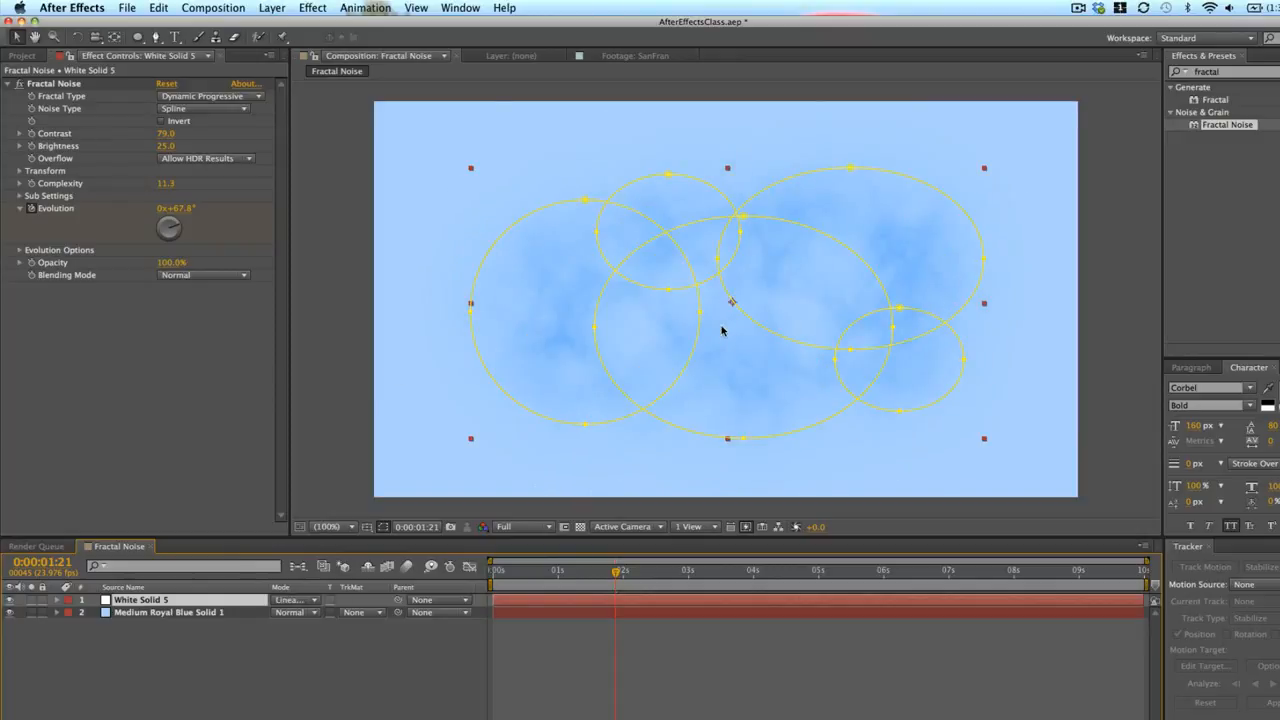
{"action": "key", "text": "shift+="}
{"action": "key", "text": "shift+="}
{"action": "key", "text": "shift+="}
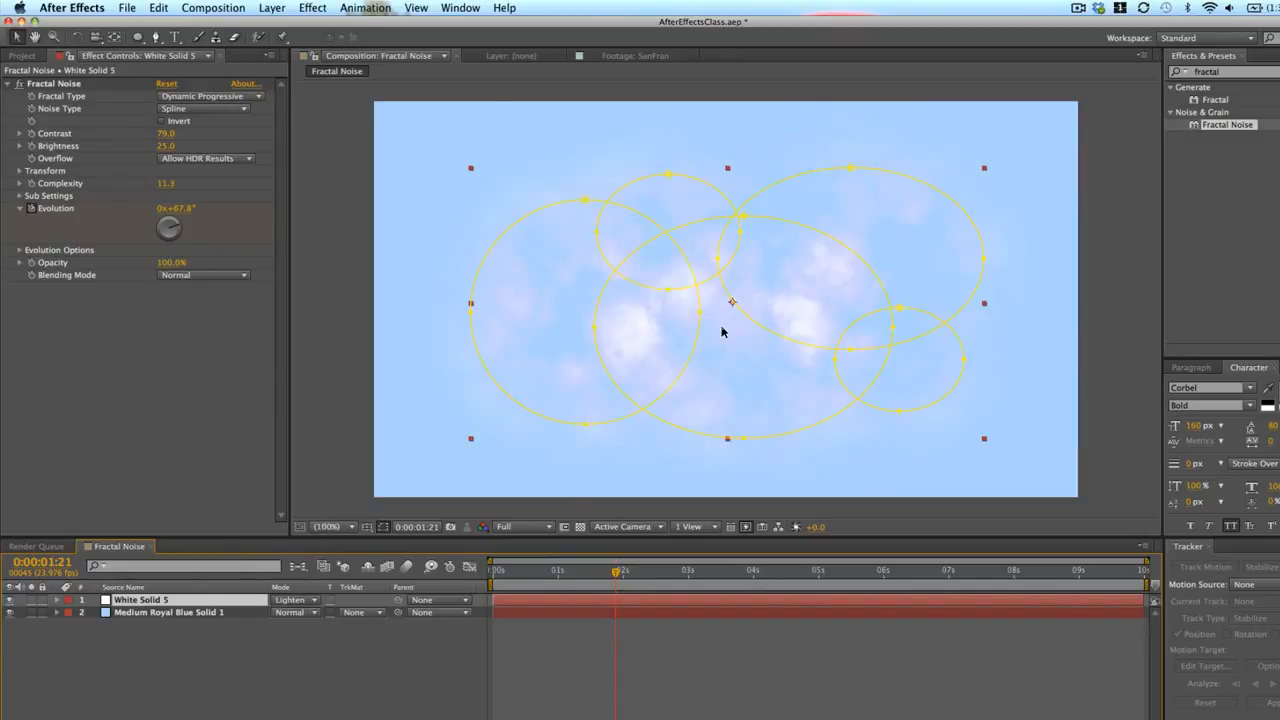
{"action": "key", "text": "shift+="}
{"action": "key", "text": "shift+="}
{"action": "key", "text": "shift+="}
{"action": "key", "text": "shift+="}
{"action": "key", "text": "shift+="}
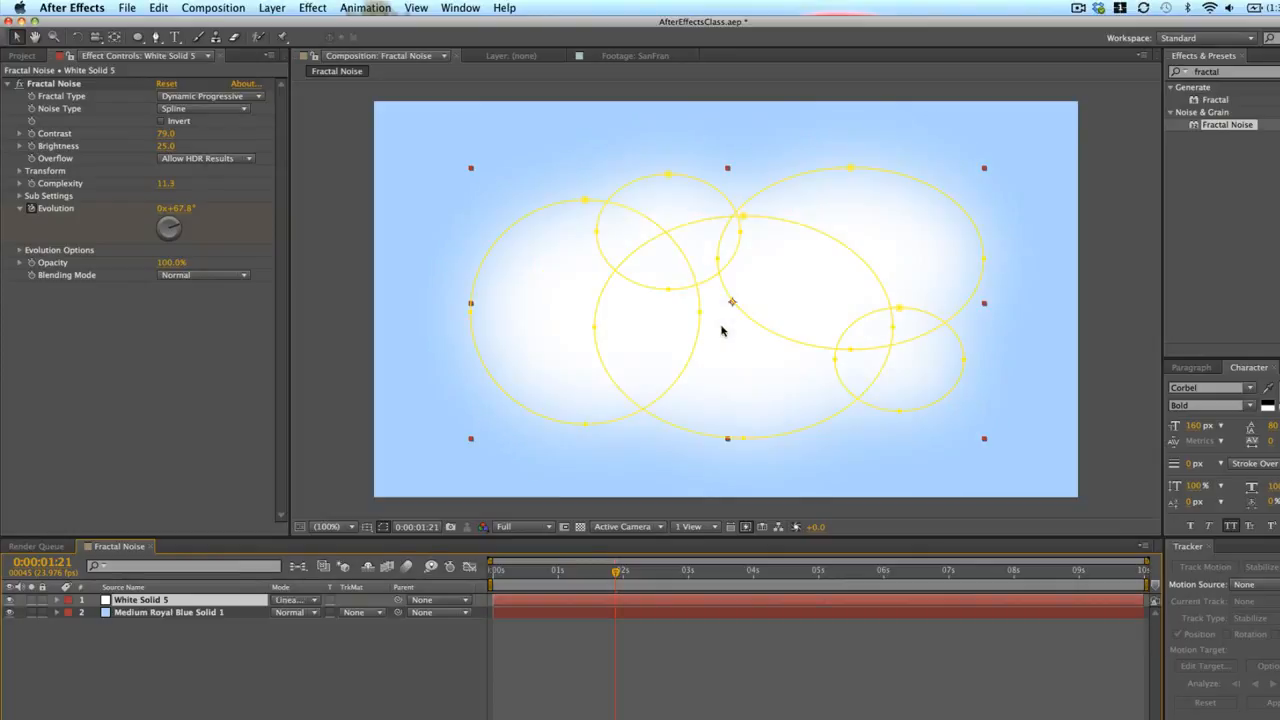
{"action": "key", "text": "shift+="}
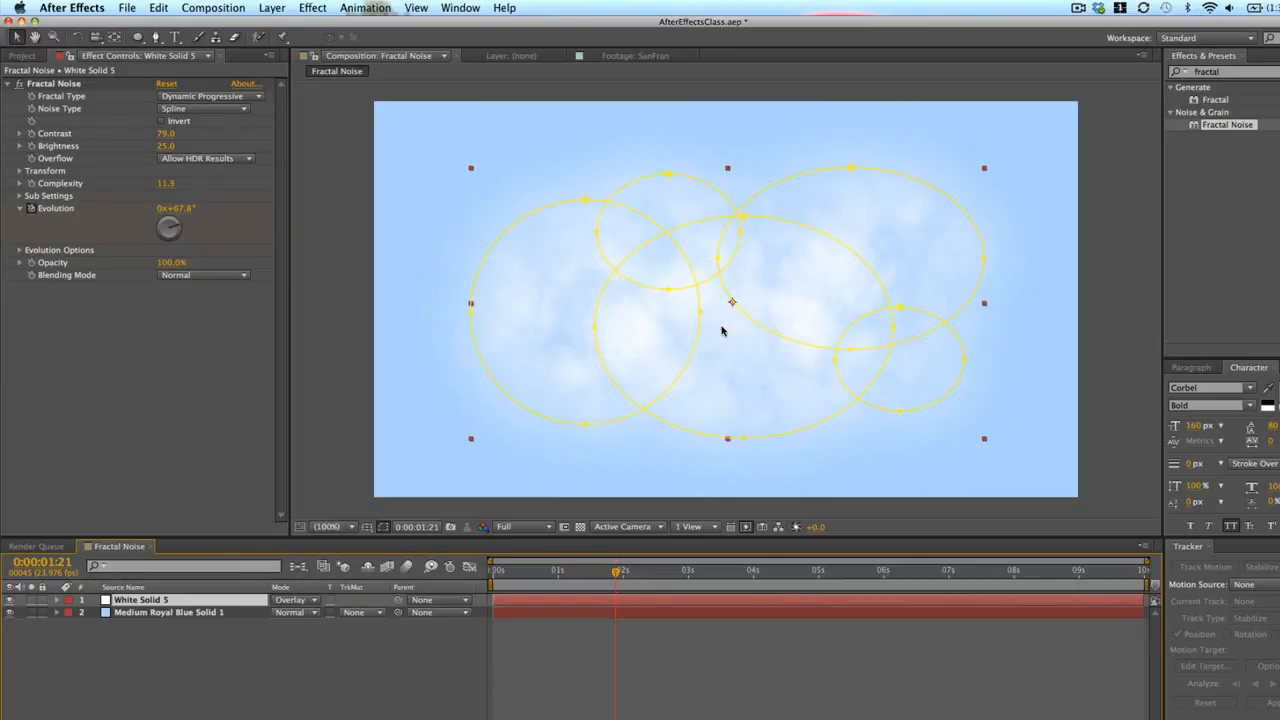
{"action": "left_click", "coordinate": [731, 650]}
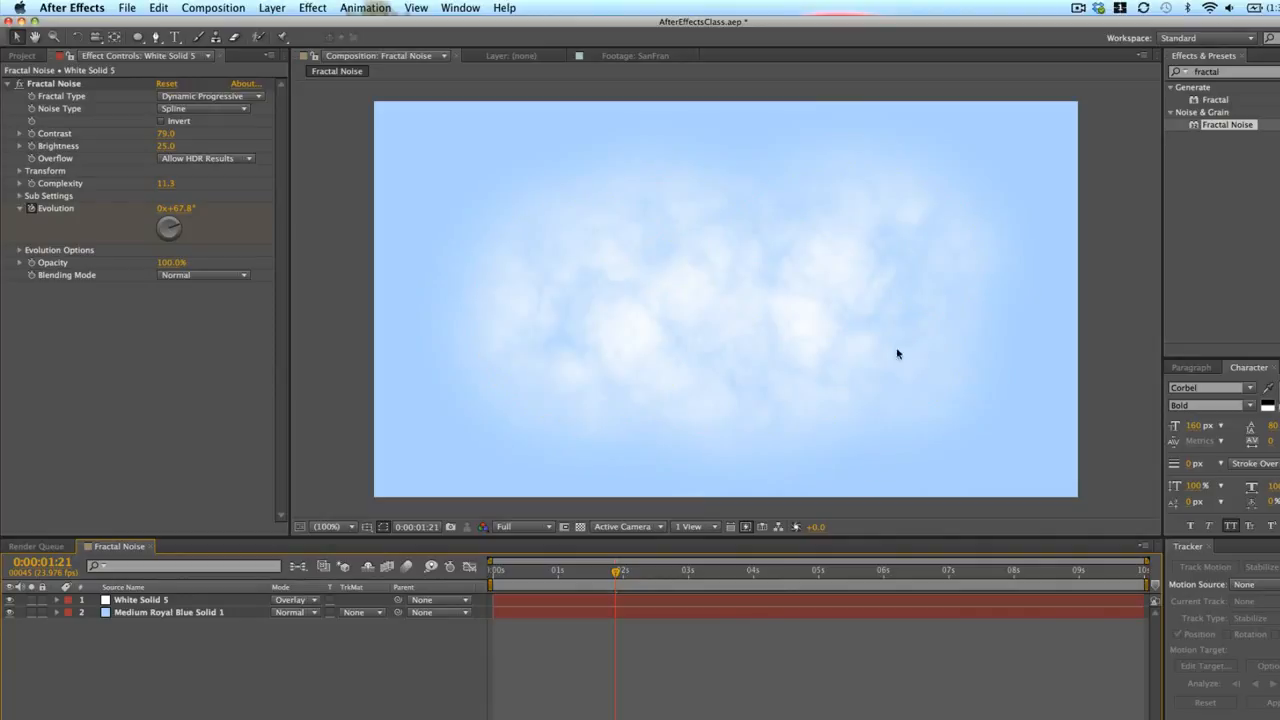
Change the background solid's color to the darker blue 5088C6 in its solid settings
{"action": "left_click", "coordinate": [697, 236]}
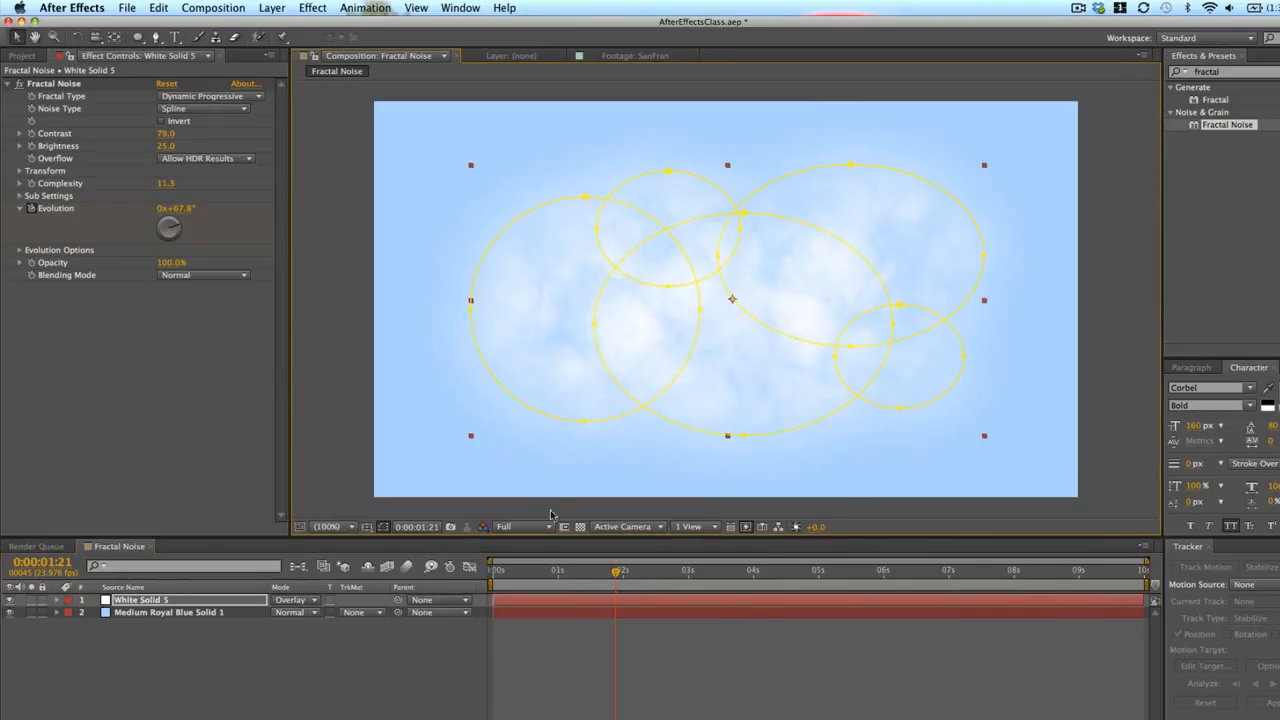
{"action": "left_click", "coordinate": [558, 614]}
{"action": "key", "text": "super+shift+y"}
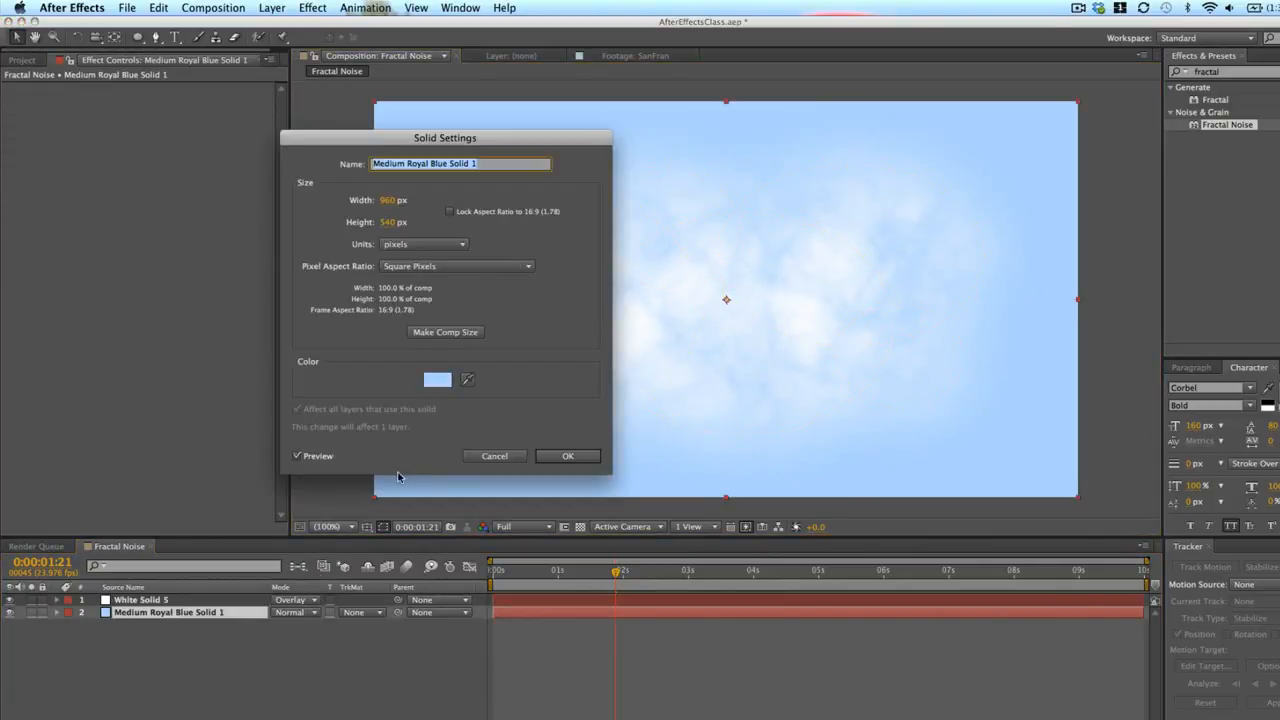
{"action": "left_click", "coordinate": [433, 378]}
{"action": "left_click", "coordinate": [226, 138]}
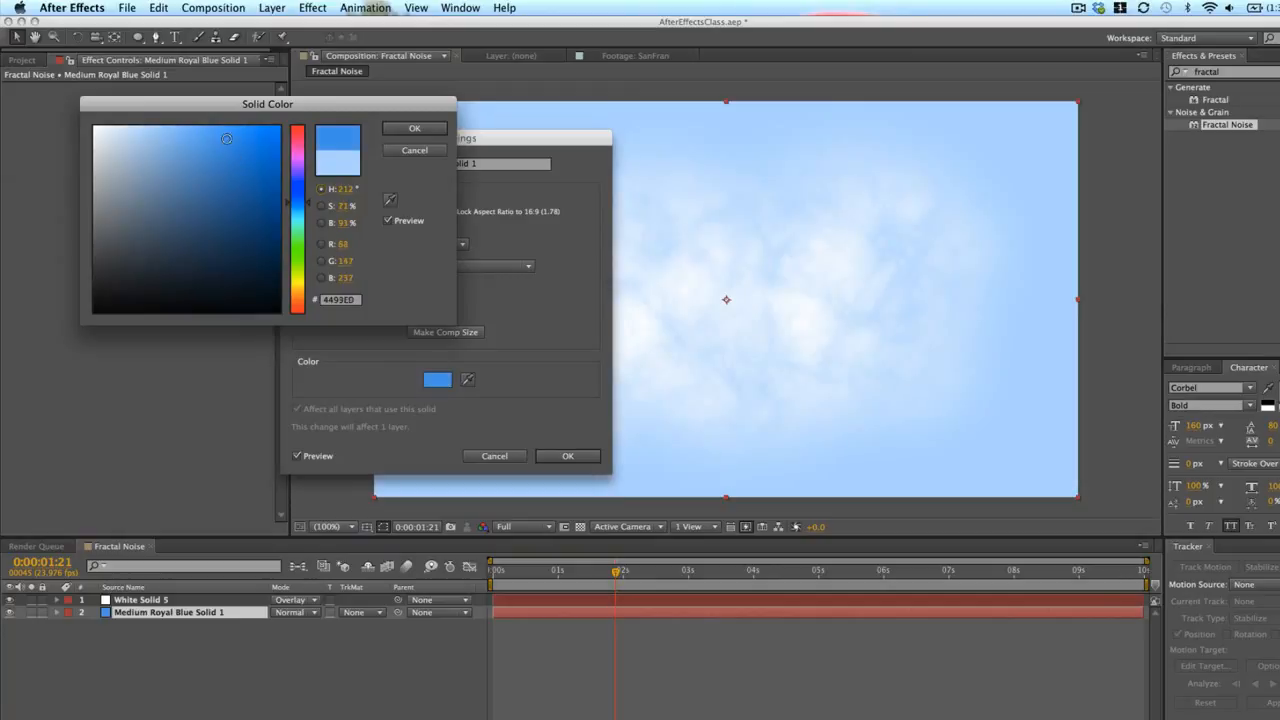
{"action": "mouse_move", "coordinate": [226, 138]}
{"action": "left_mouse_down"}
{"action": "mouse_move", "coordinate": [178, 170]}
{"action": "mouse_move", "coordinate": [204, 167]}
{"action": "left_mouse_up"}
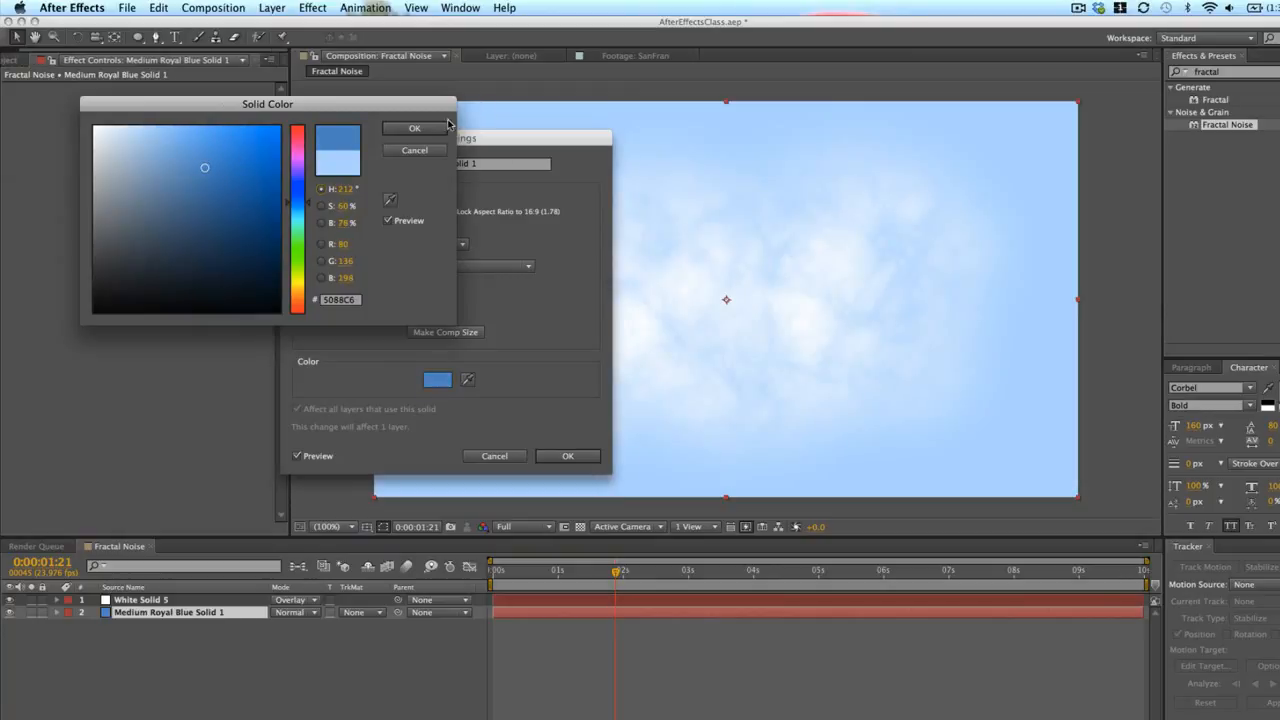
{"action": "left_click", "coordinate": [415, 128]}
{"action": "left_click", "coordinate": [585, 455]}
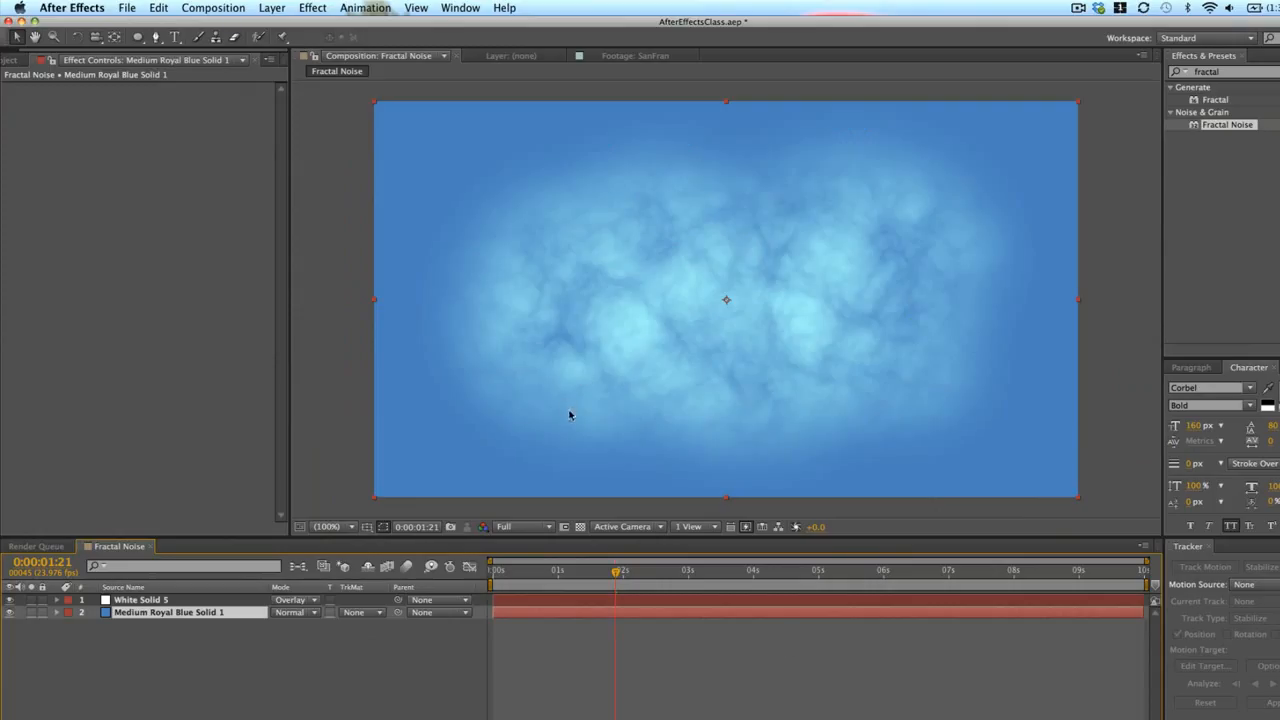
{"action": "left_click", "coordinate": [600, 318]}
Compare blending modes on the white cloud solid against the darker sky, set it to Screen and preview the animation
{"action": "left_click", "coordinate": [549, 599]}
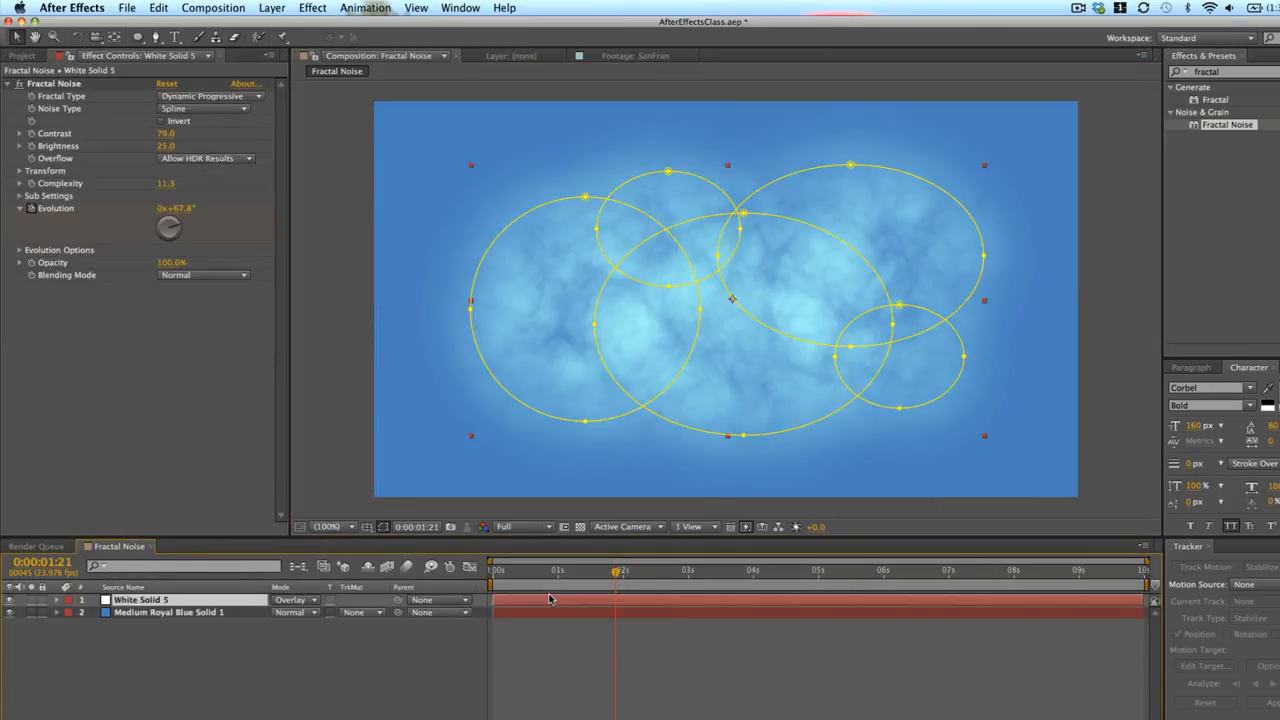
{"action": "key", "text": "shift+minus"}
{"action": "key", "text": "shift+equal"}
{"action": "key", "text": "shift+equal"}
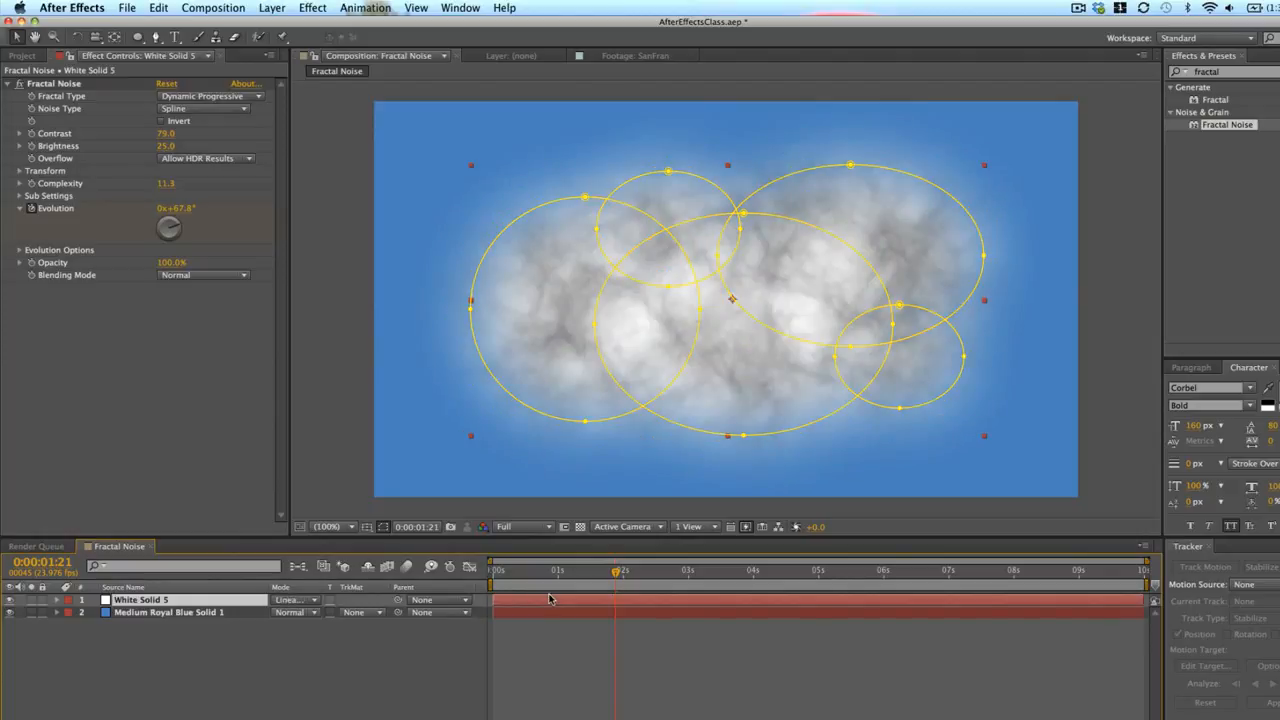
{"action": "key", "text": "shift+minus"}
{"action": "key", "text": "shift+minus"}
{"action": "key", "text": "shift+minus"}
{"action": "key", "text": "shift+minus"}
{"action": "key", "text": "shift+minus"}
{"action": "key", "text": "shift+minus"}
{"action": "key", "text": "shift+minus"}
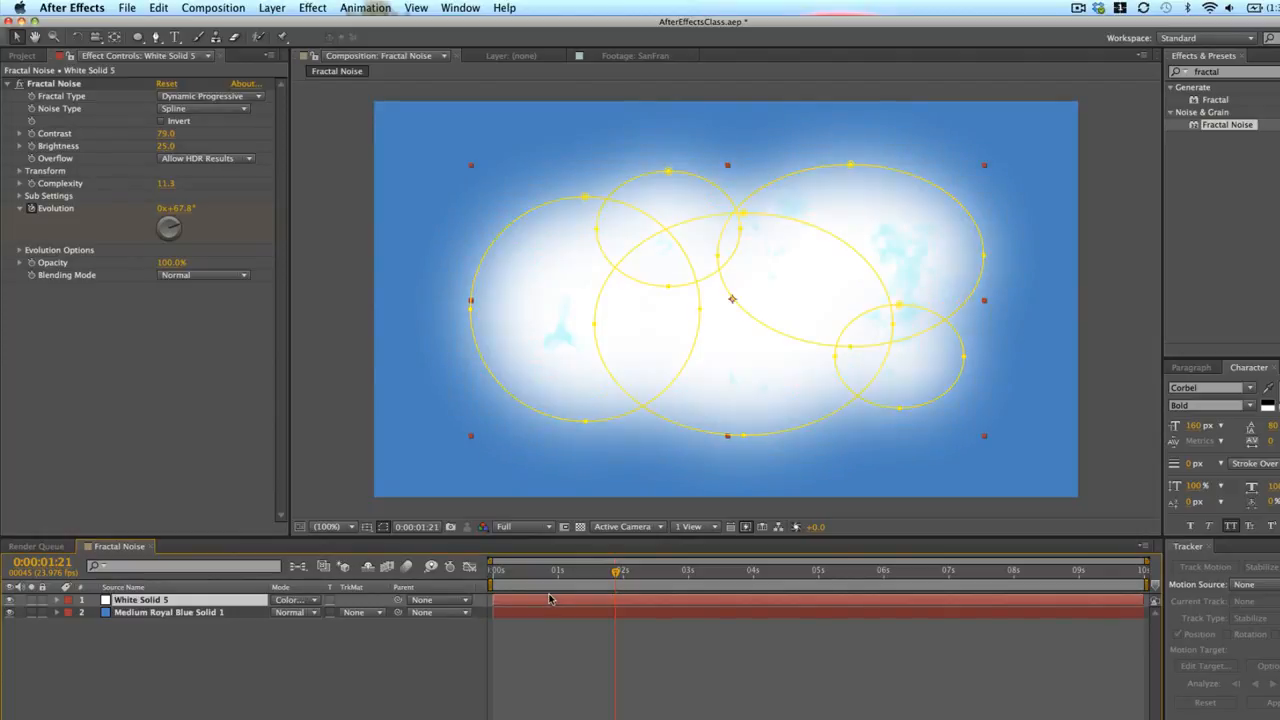
{"action": "key", "text": "shift+minus"}
{"action": "key", "text": "shift+minus"}
{"action": "key", "text": "shift+equal"}
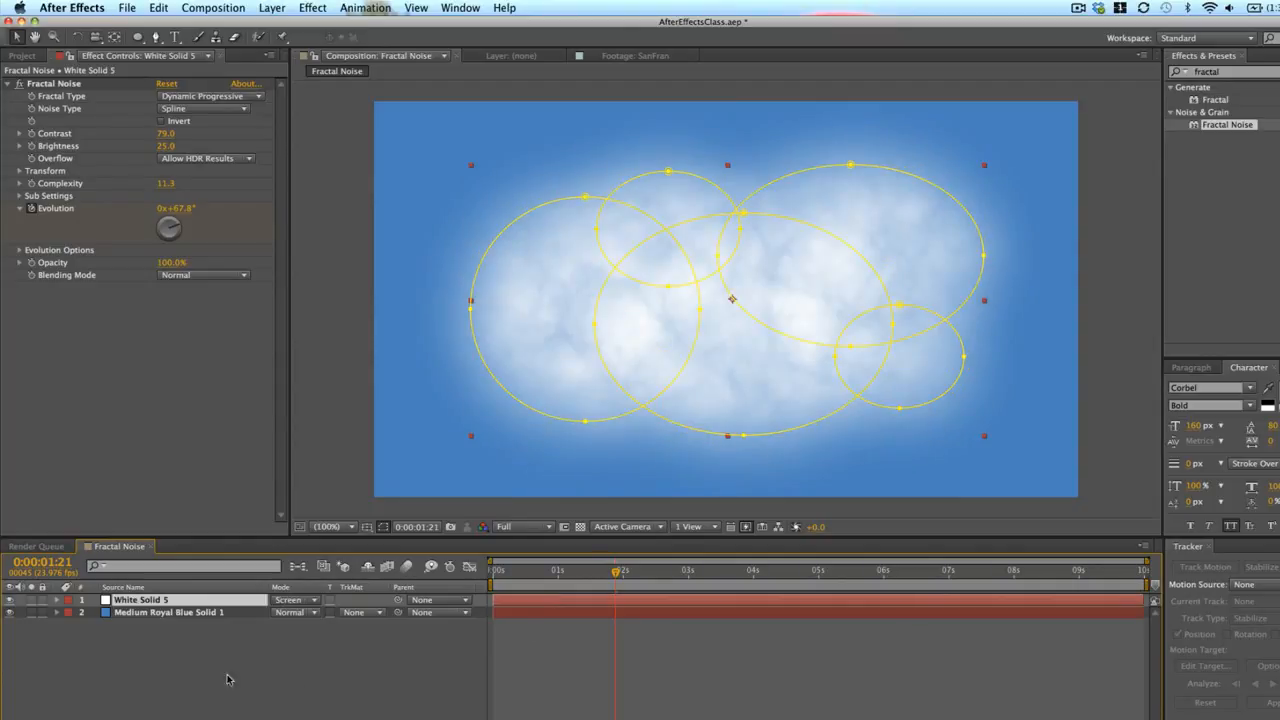
{"action": "left_click", "coordinate": [653, 693]}
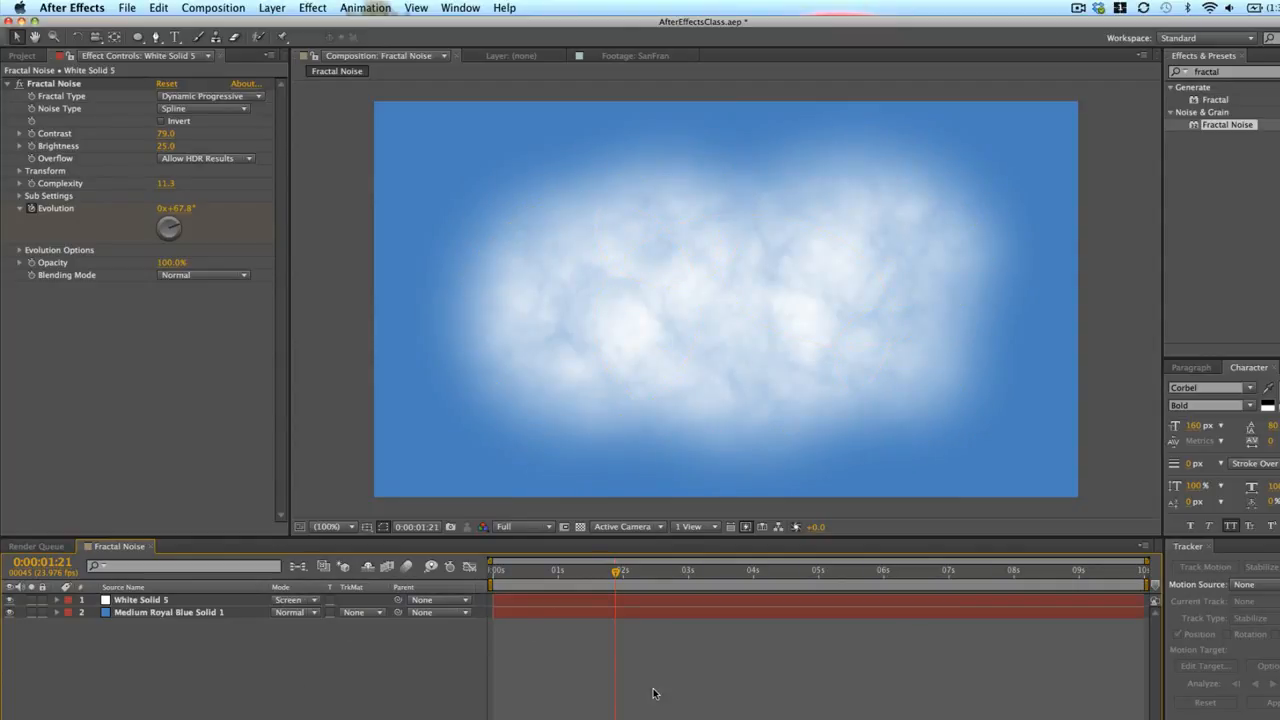
{"action": "key", "text": "space"}
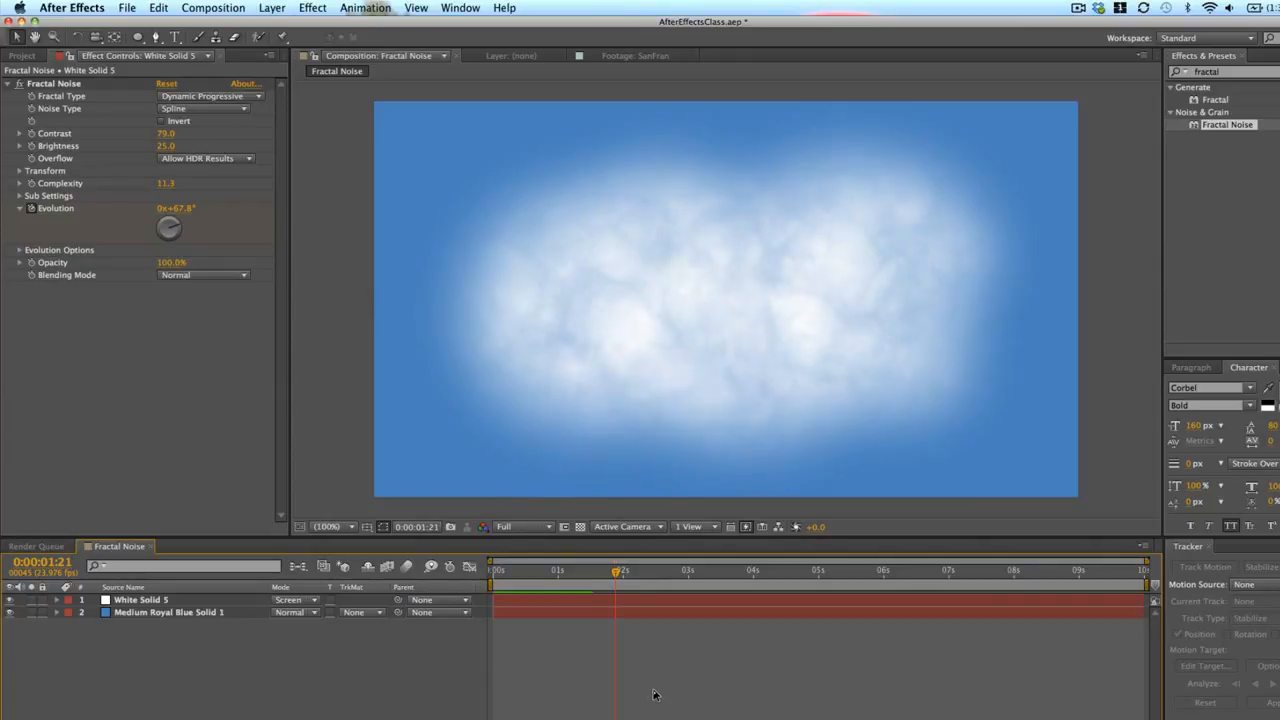